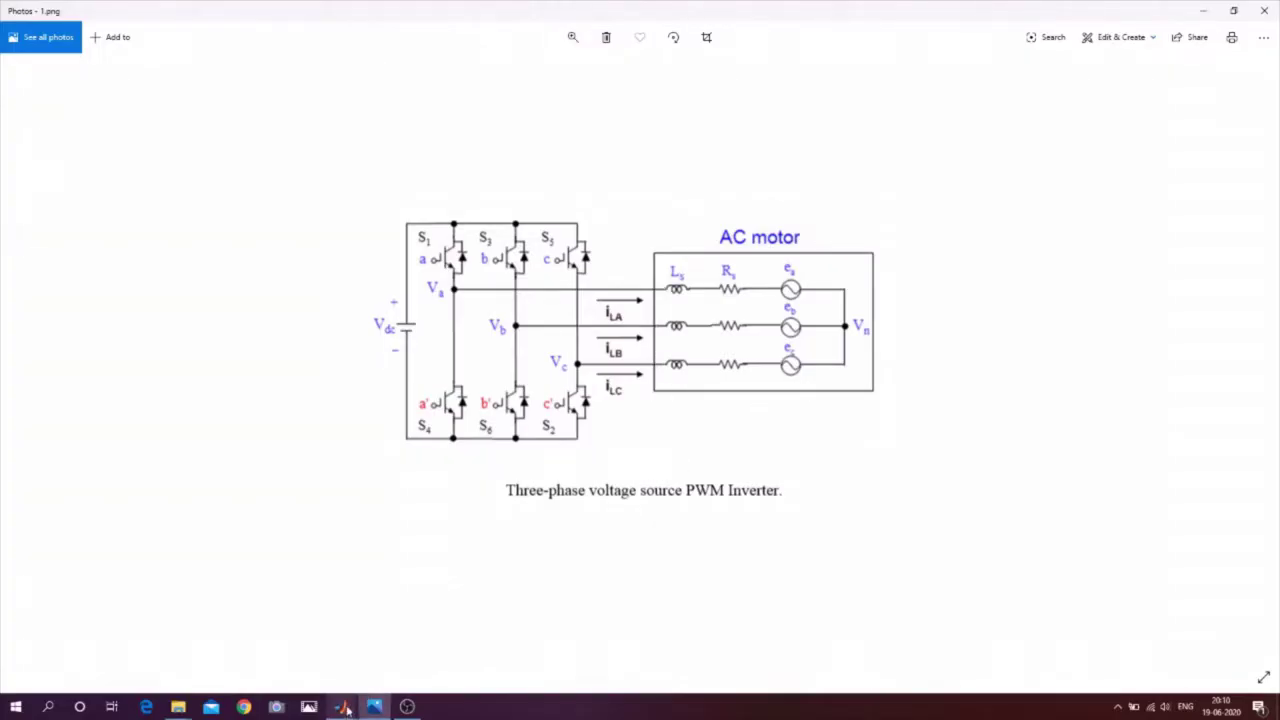
# Step: Switch to the SVPWM model in Simulink and examine the DC voltage source's parameters inside the Inverter subsystem
pyautogui.click(415, 650)
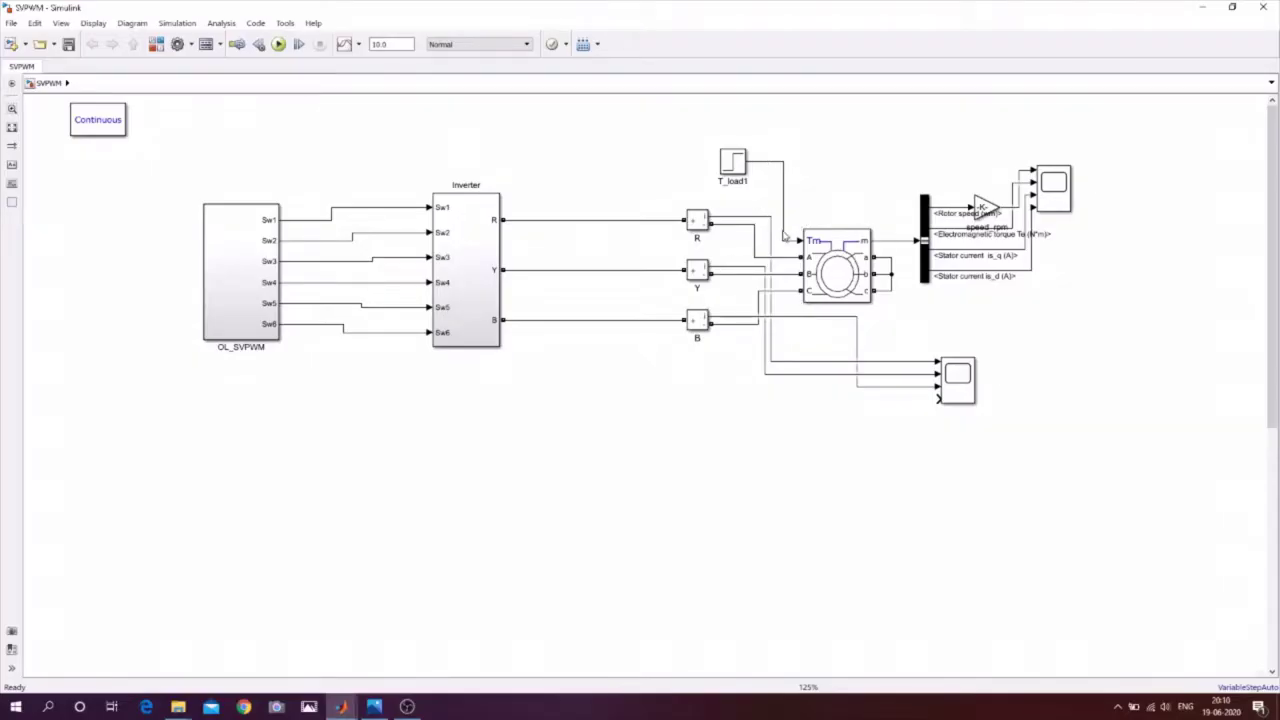
pyautogui.doubleClick(465, 254)
pyautogui.click(280, 325)
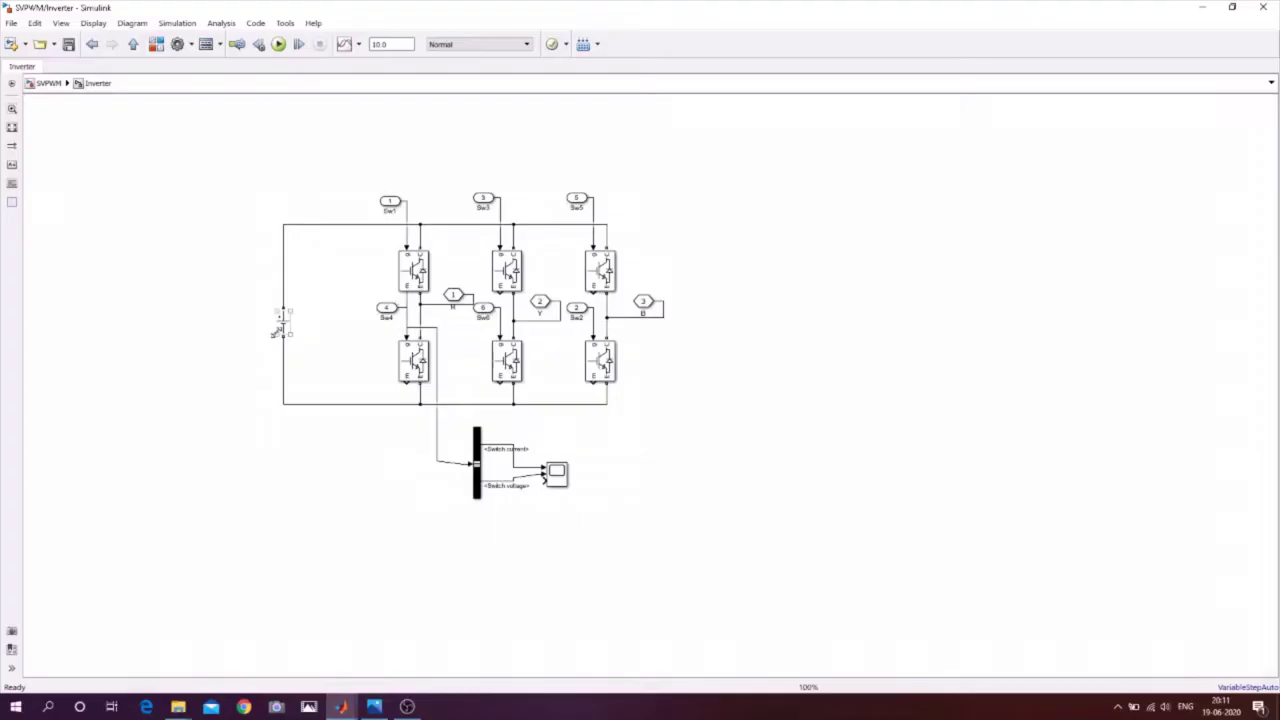
pyautogui.doubleClick(283, 325)
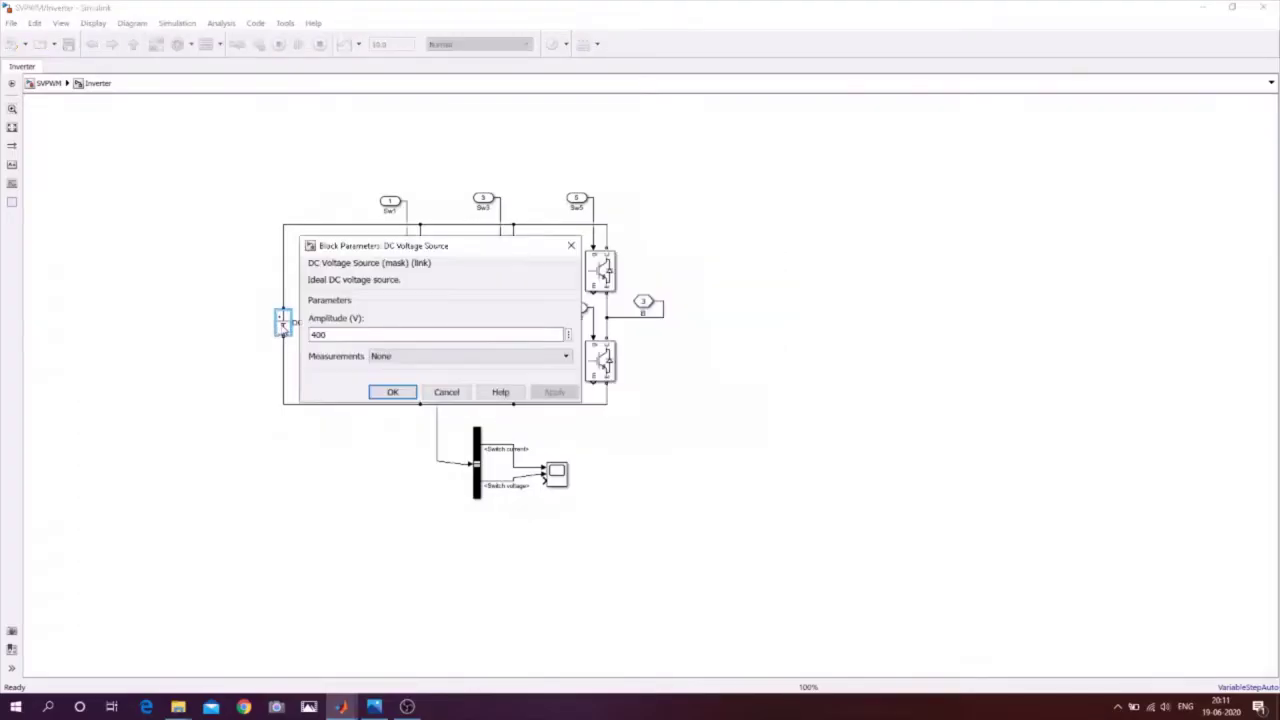
pyautogui.click(341, 336)
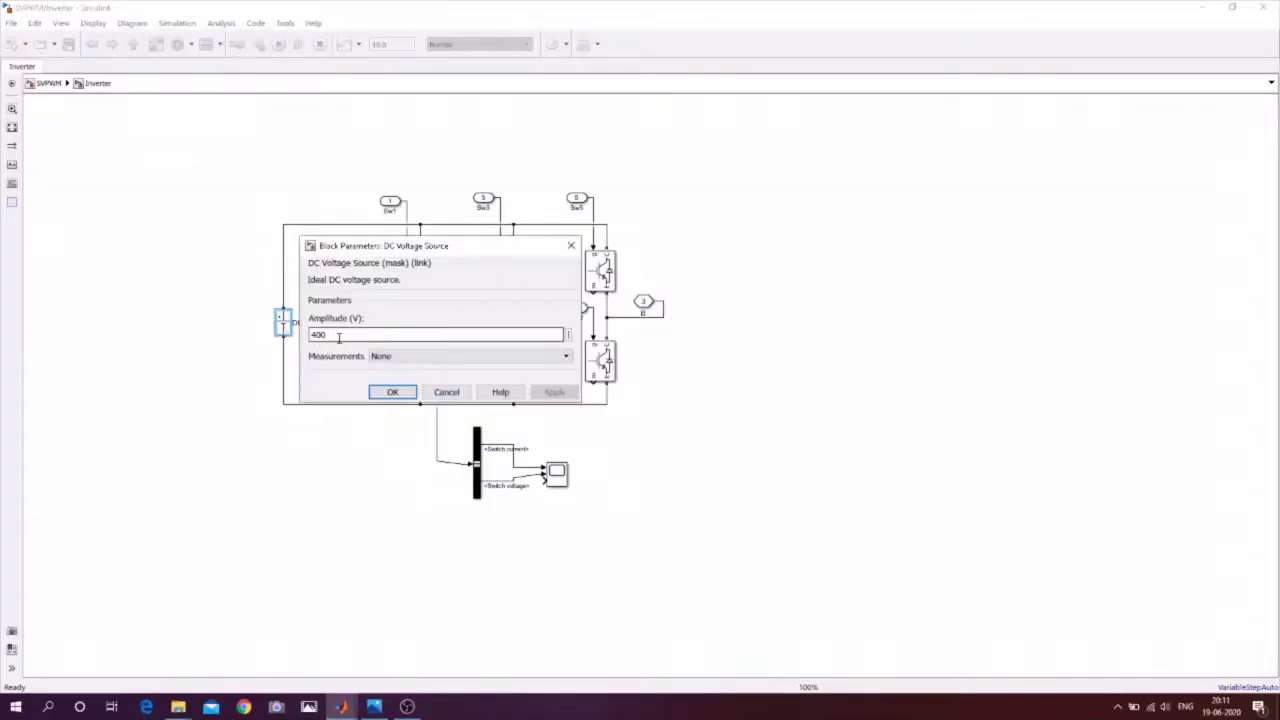
pyautogui.click(403, 395)
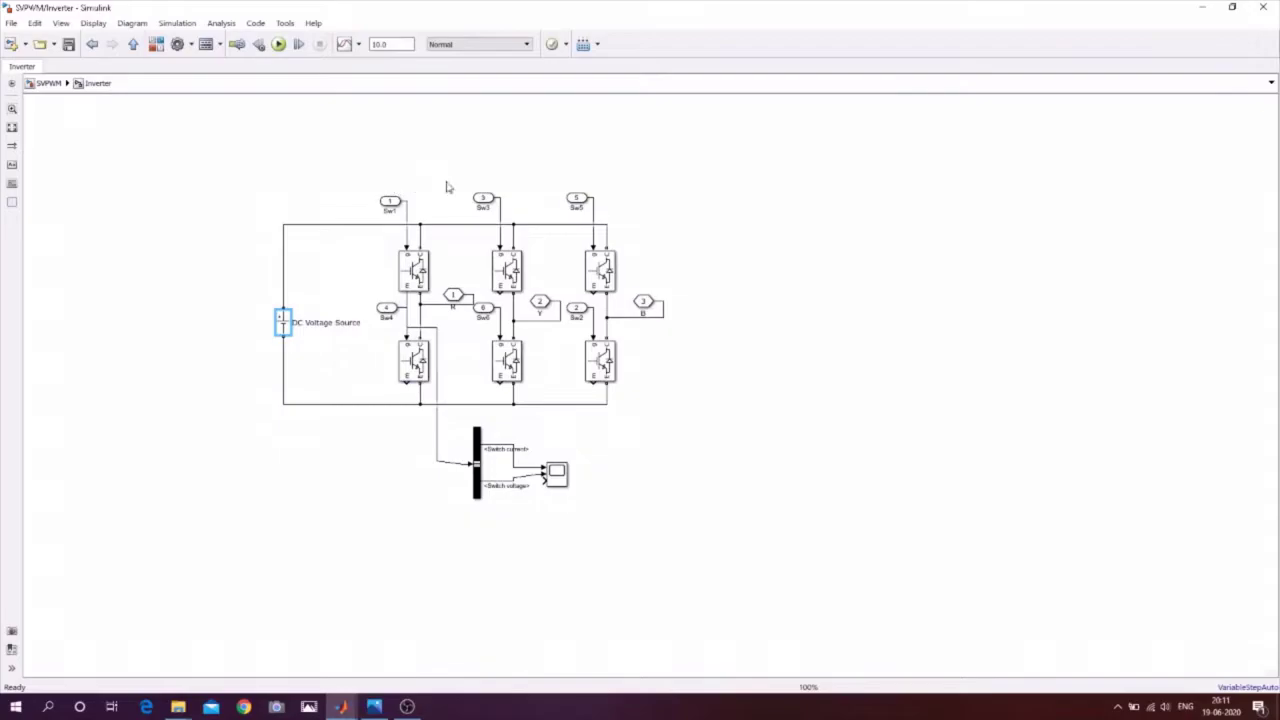
# Step: Return to the top-level model, review the Inverter subsystem's switch arrangement once more, and go back to the top level
pyautogui.click(44, 83)
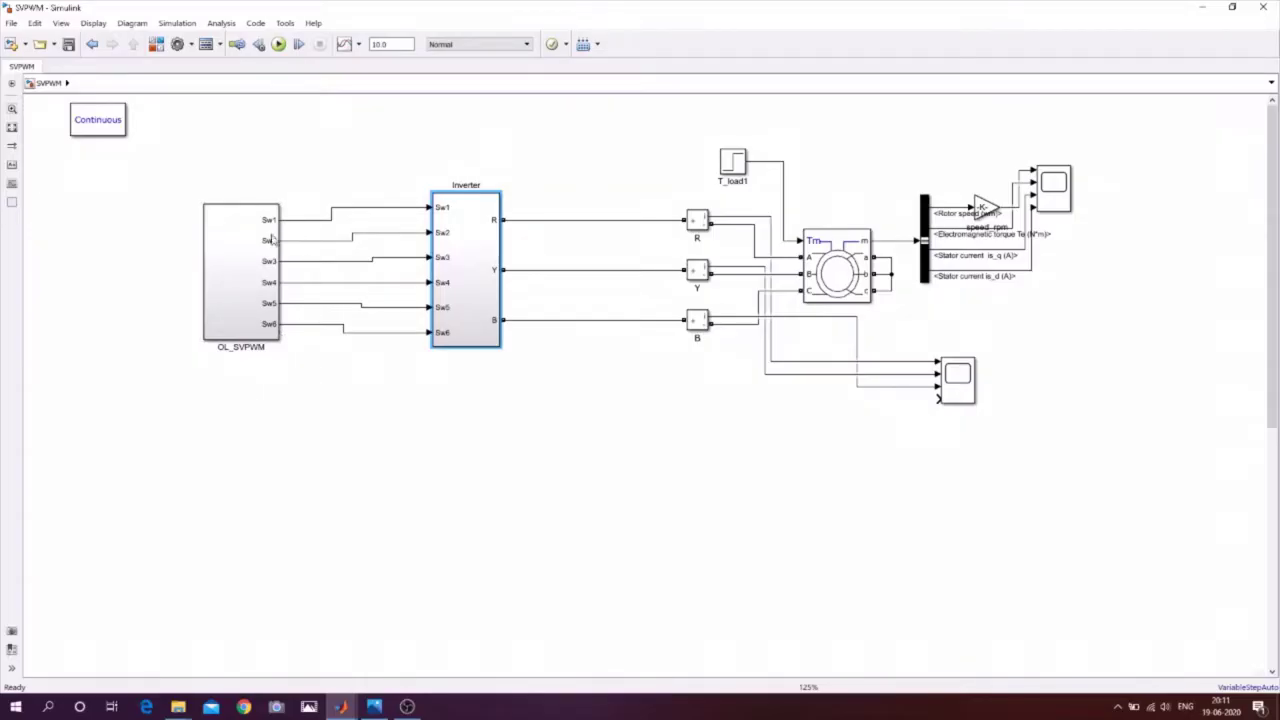
pyautogui.doubleClick(474, 259)
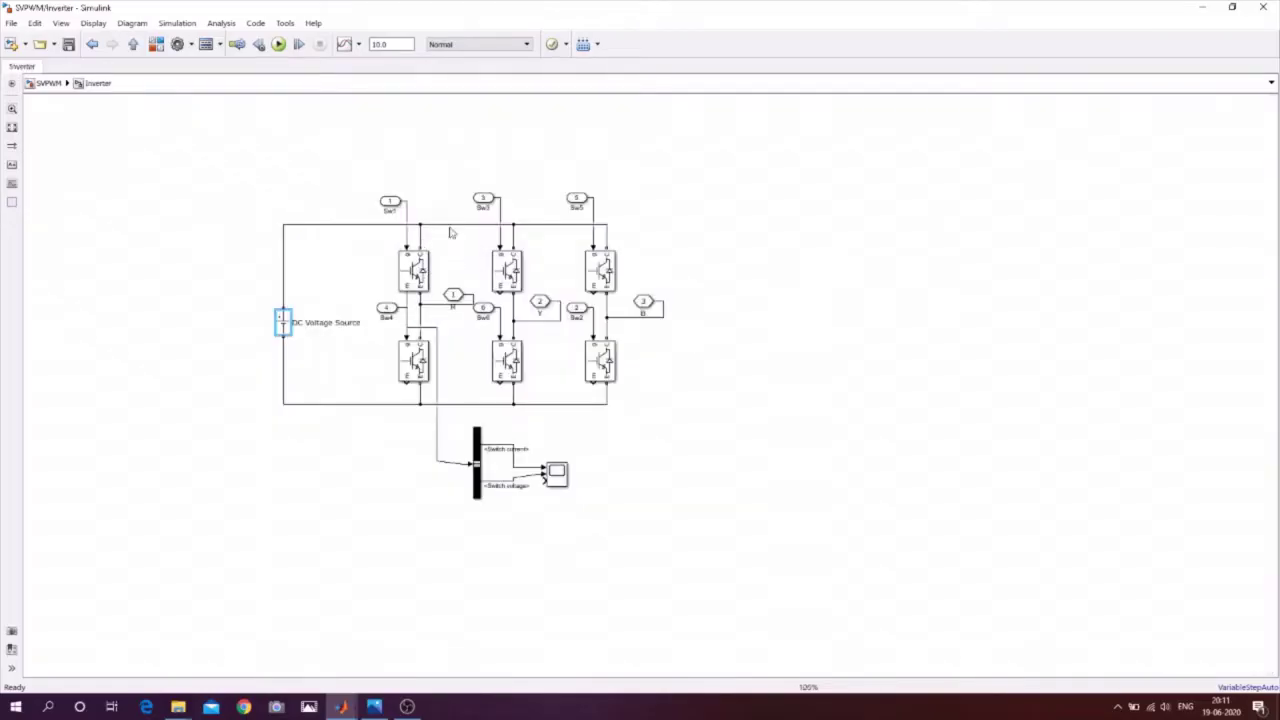
pyautogui.click(48, 86)
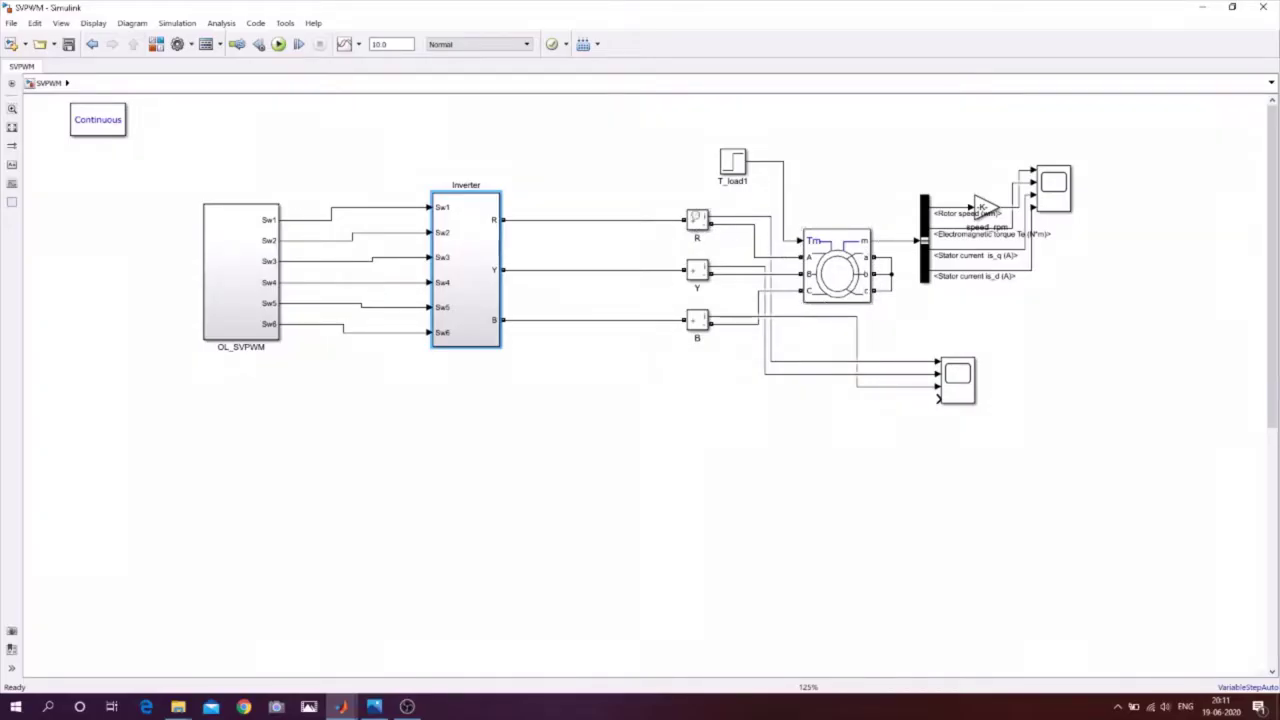
# Step: Add an Asynchronous Machine SI Units block from the Power Systems Specialized Technology Machines library to the empty area below the existing motor
pyautogui.click(156, 44)
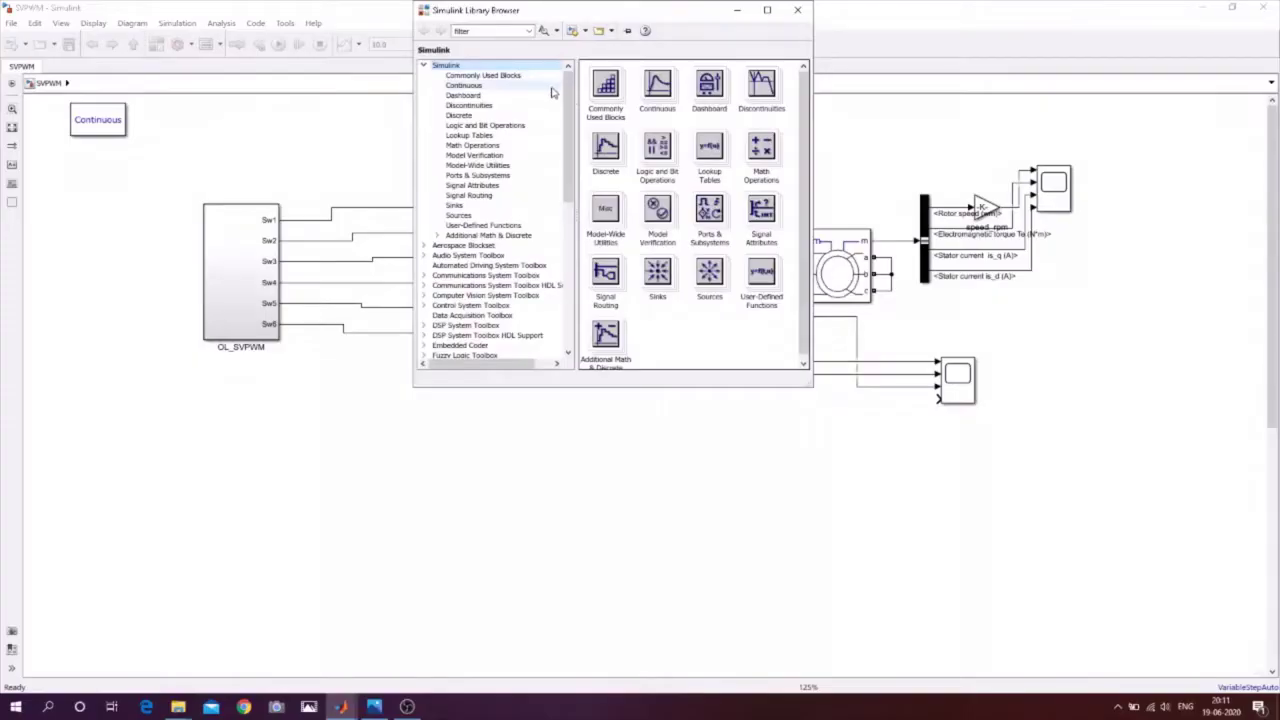
pyautogui.scroll(-8, 568, 118)
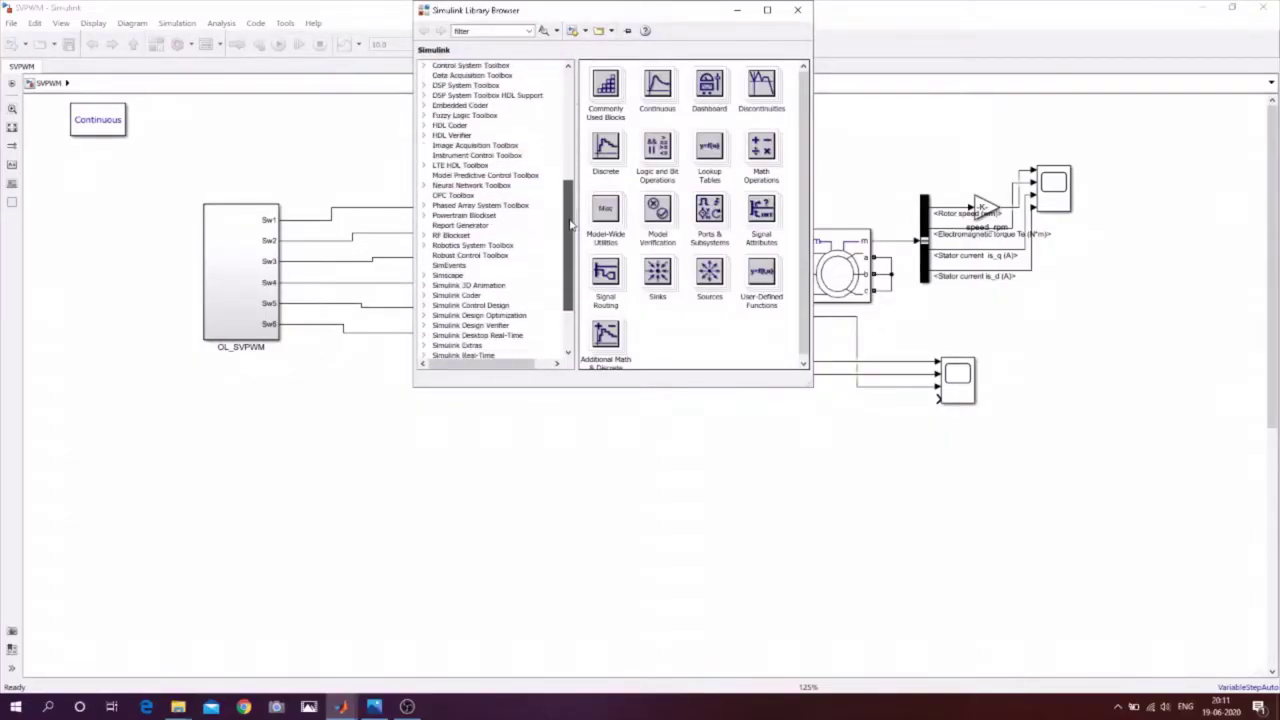
pyautogui.click(423, 276)
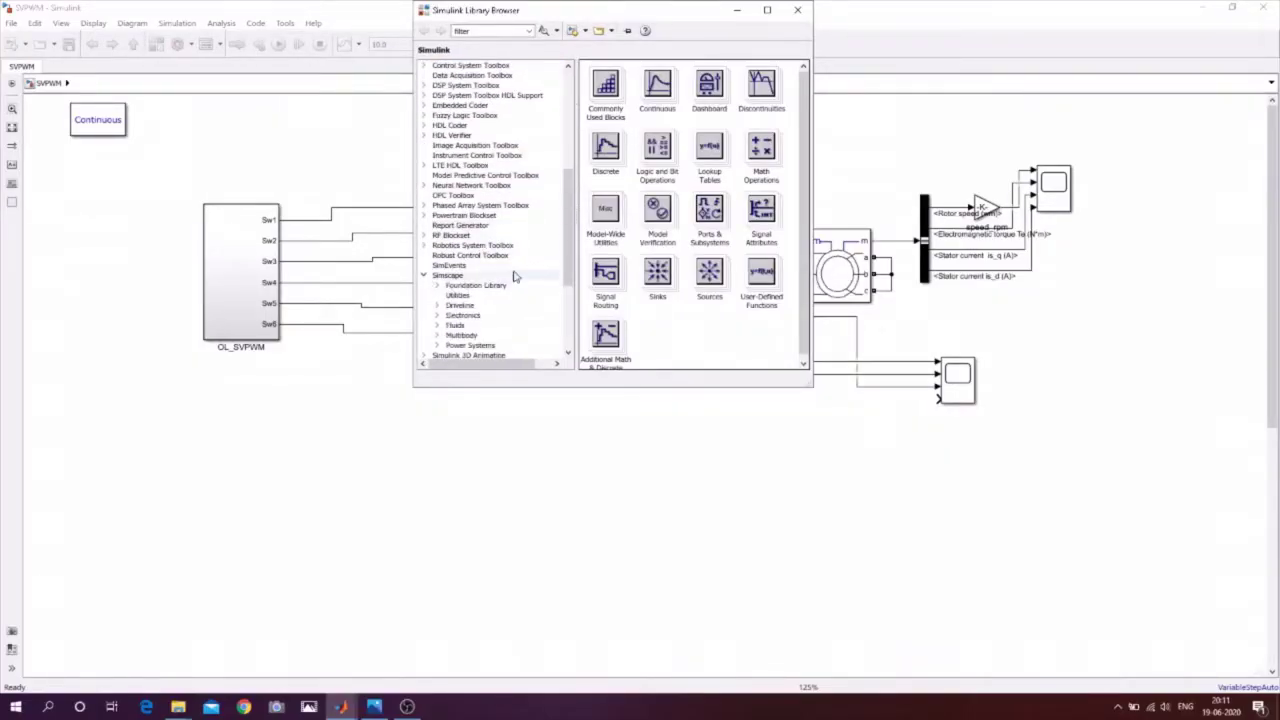
pyautogui.scroll(-2, 568, 240)
pyautogui.click(437, 276)
pyautogui.click(450, 296)
pyautogui.scroll(-3, 572, 290)
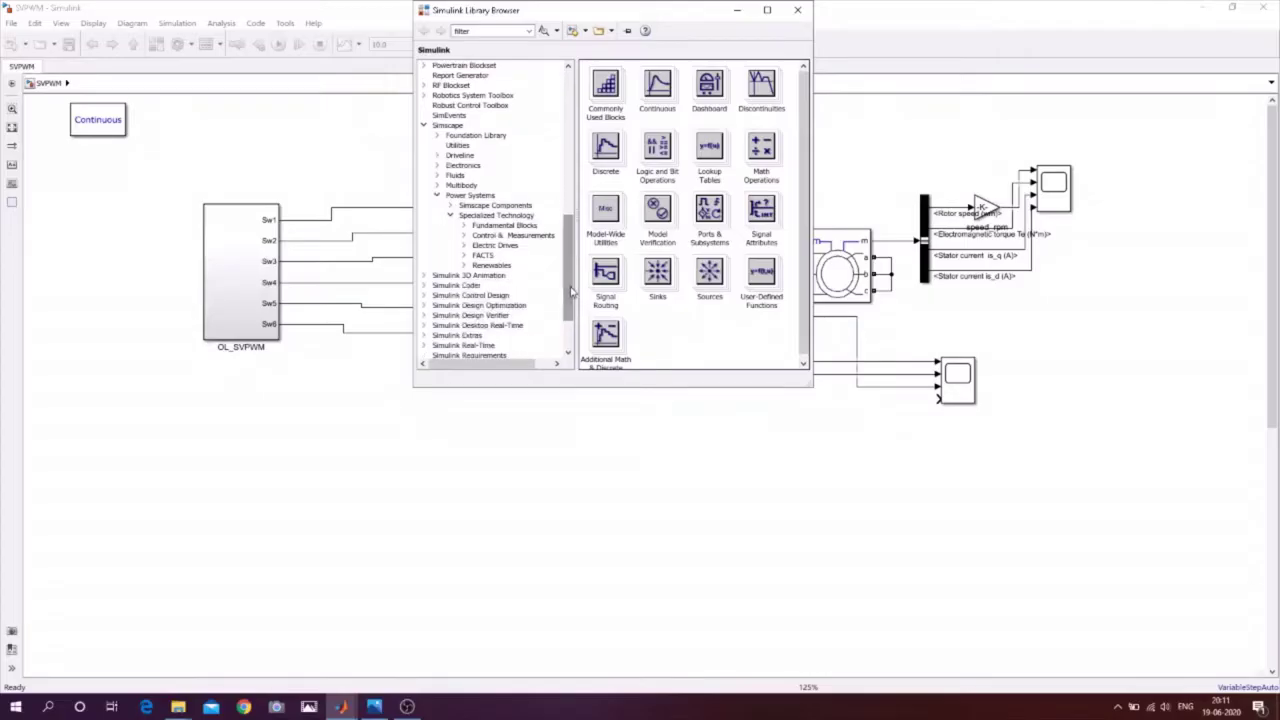
pyautogui.click(464, 227)
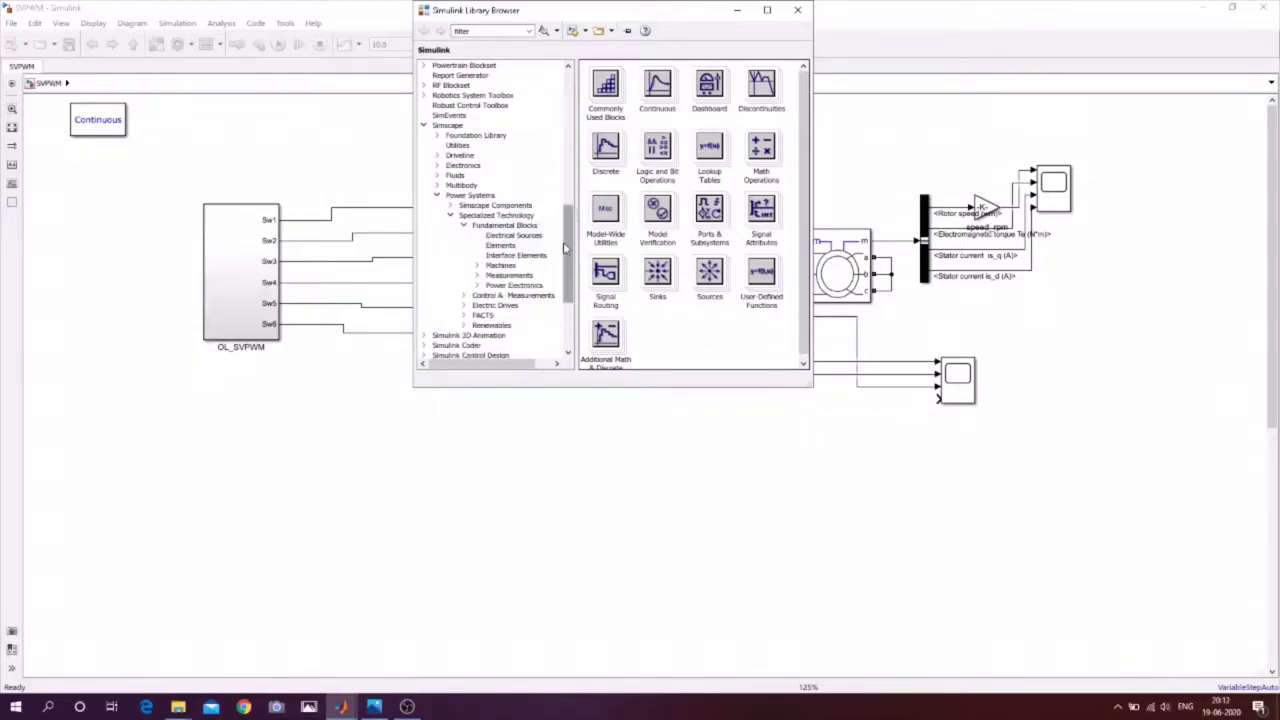
pyautogui.click(507, 268)
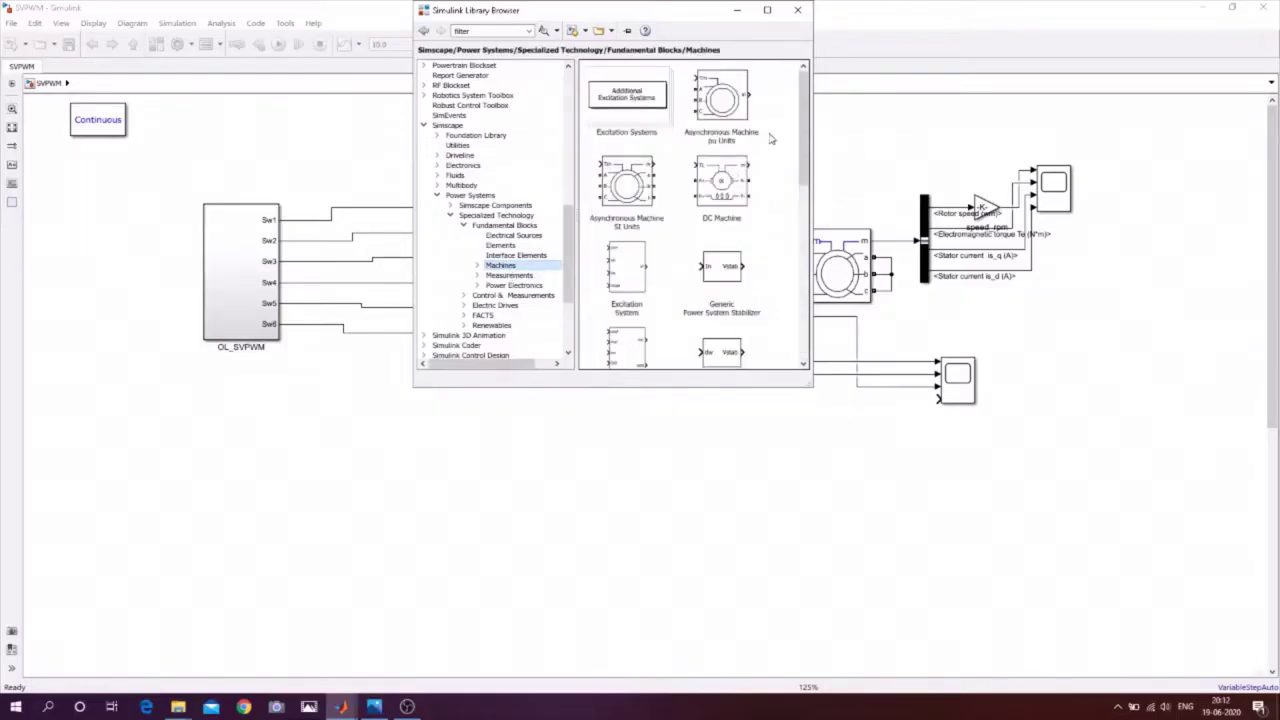
pyautogui.moveTo(809, 110)
pyautogui.mouseDown()
pyautogui.moveTo(808, 140)
pyautogui.moveTo(808, 118)
pyautogui.mouseUp()
pyautogui.click(630, 172)
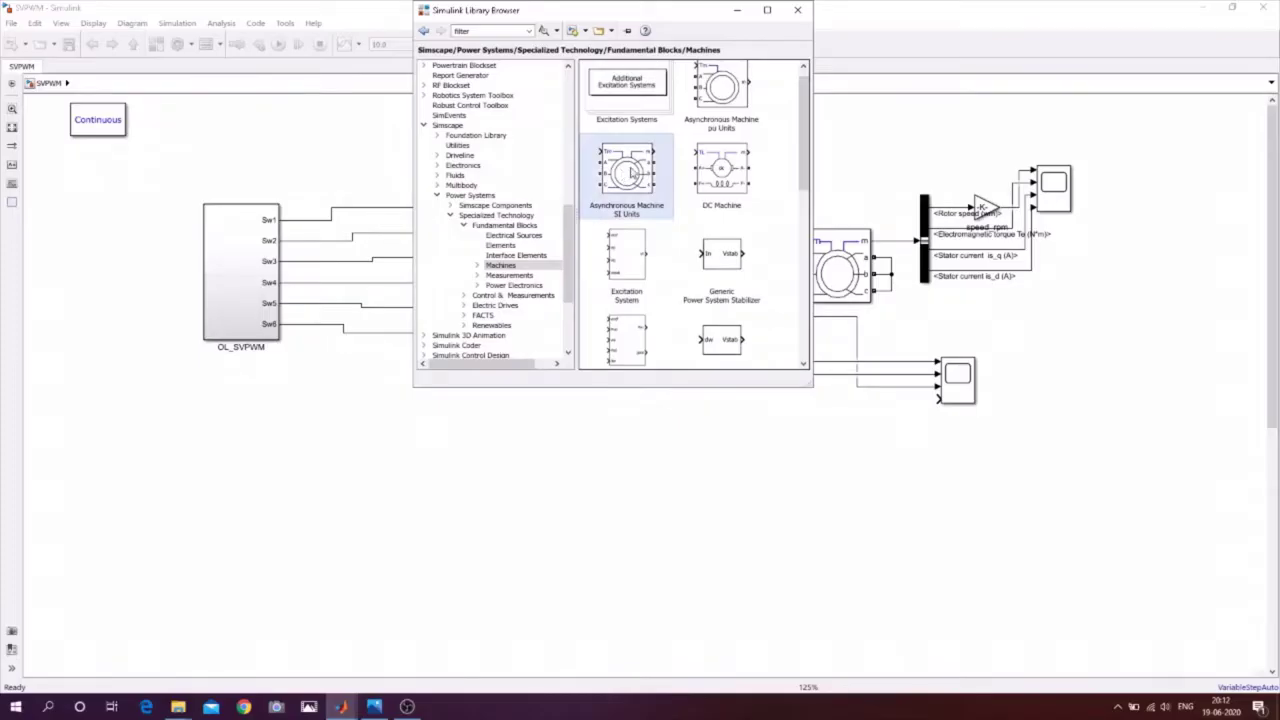
pyautogui.moveTo(630, 172); pyautogui.dragTo(702, 531)
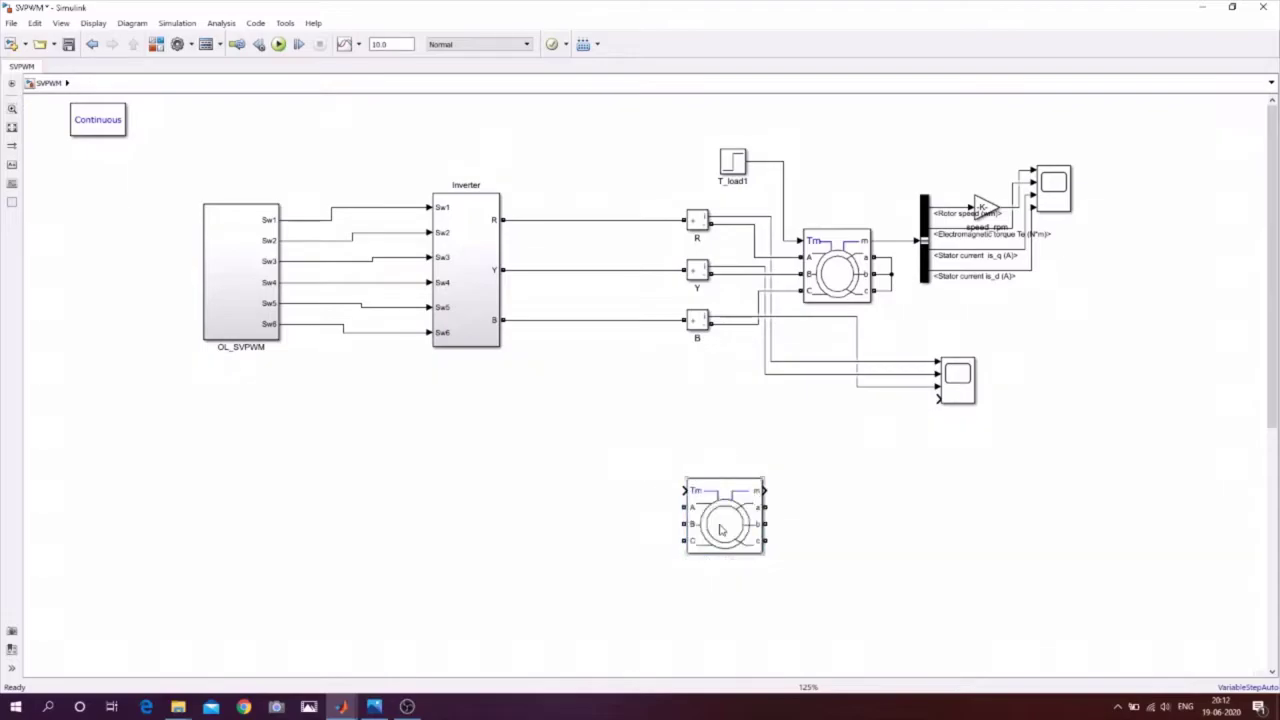
# Step: Examine the added asynchronous machine's rotor type options, electrical parameters and initial conditions, and close its settings without changing them
pyautogui.doubleClick(720, 525)
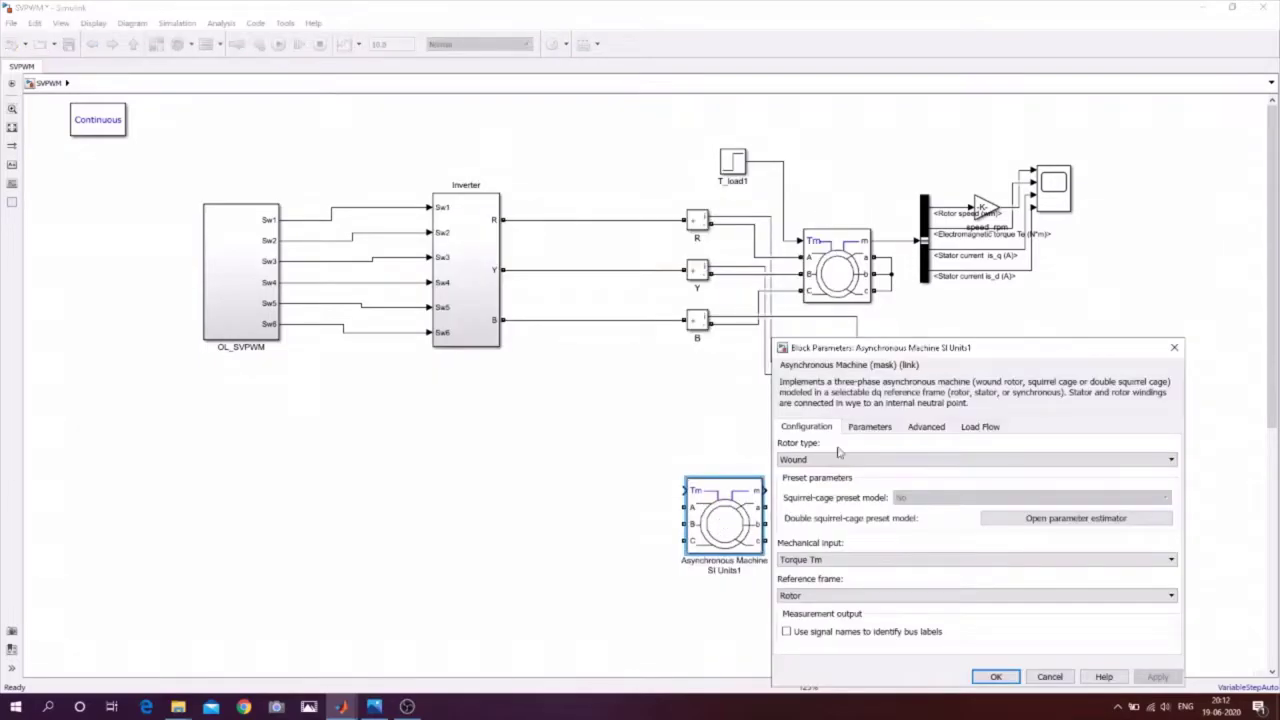
pyautogui.moveTo(916, 347); pyautogui.dragTo(987, 146)
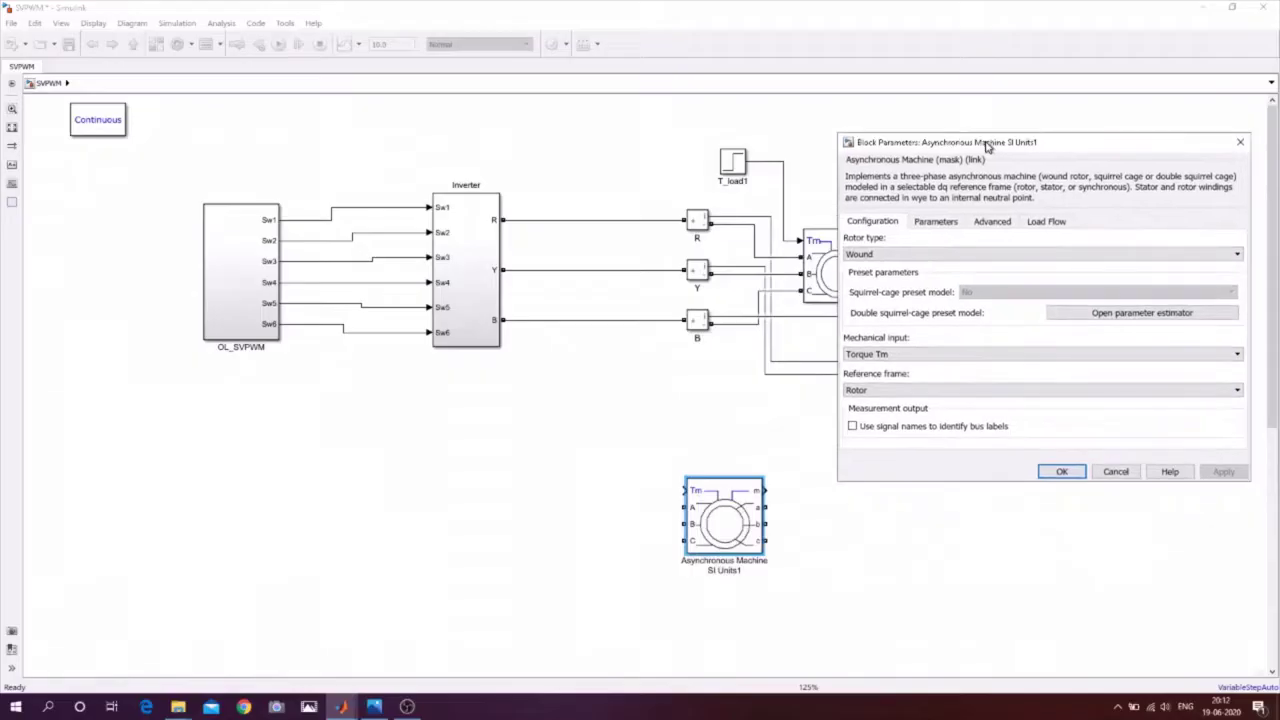
pyautogui.click(893, 255)
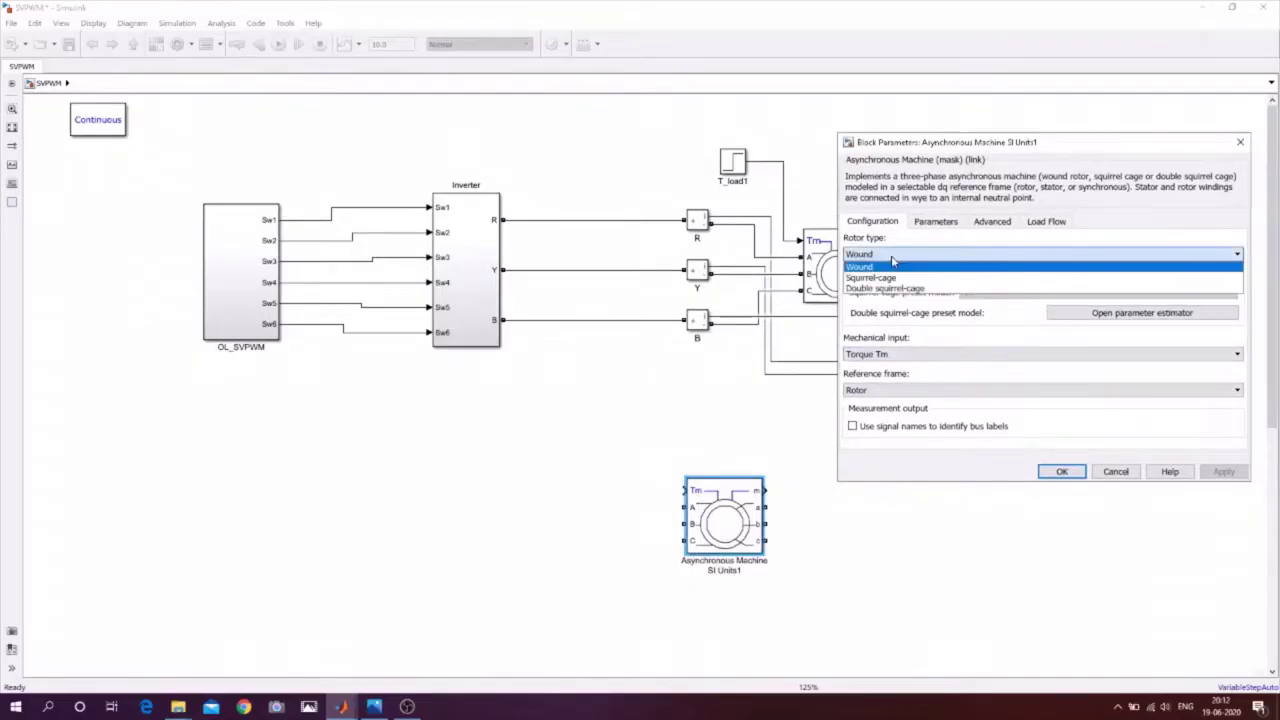
pyautogui.click(925, 266)
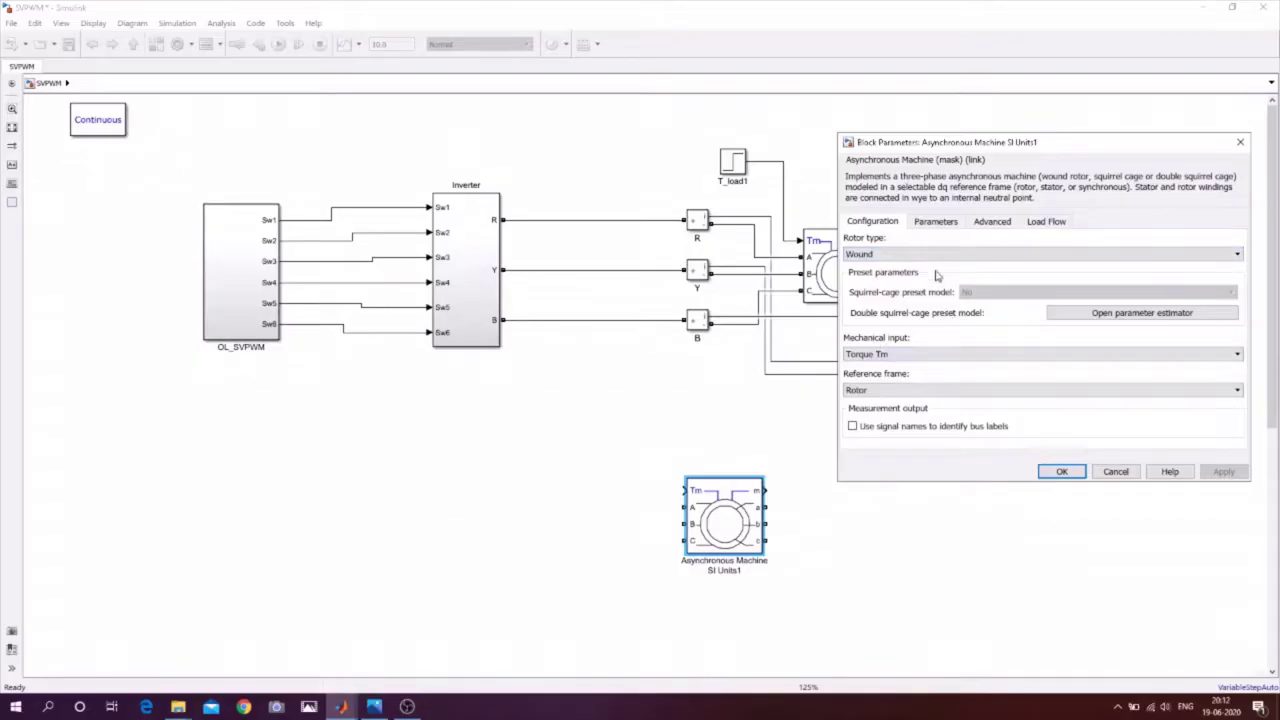
pyautogui.click(938, 223)
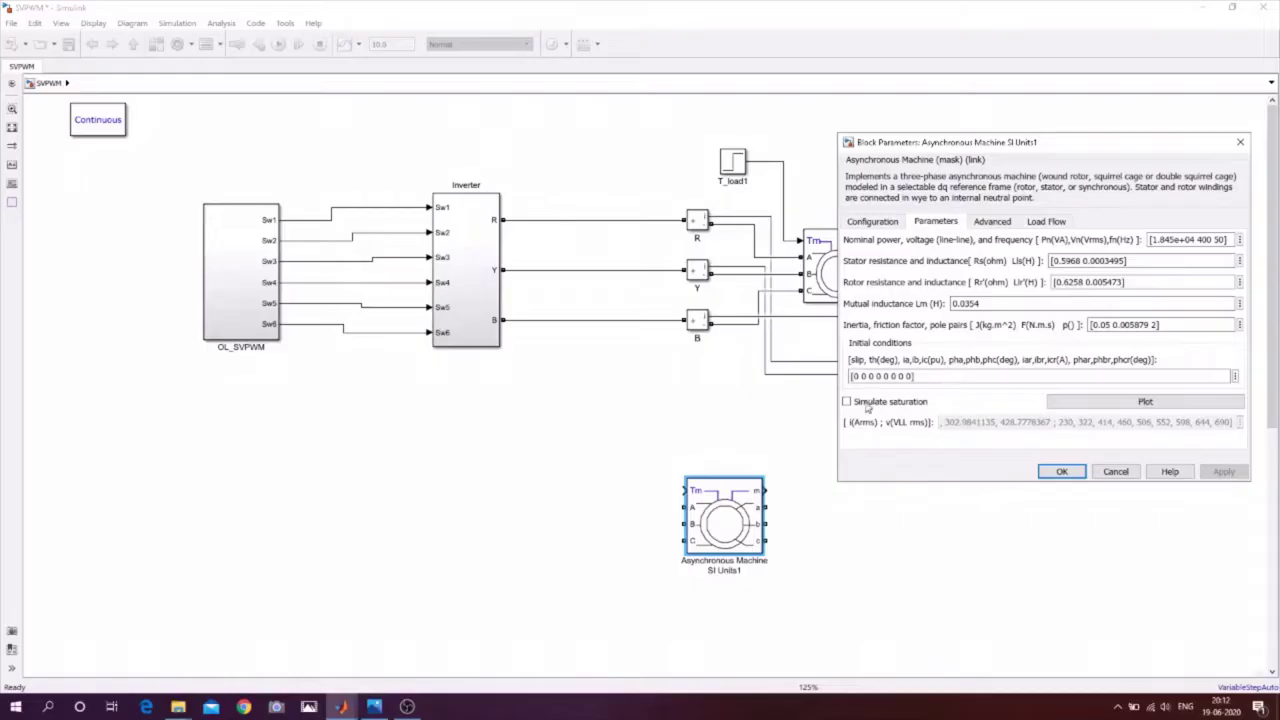
pyautogui.click(853, 376)
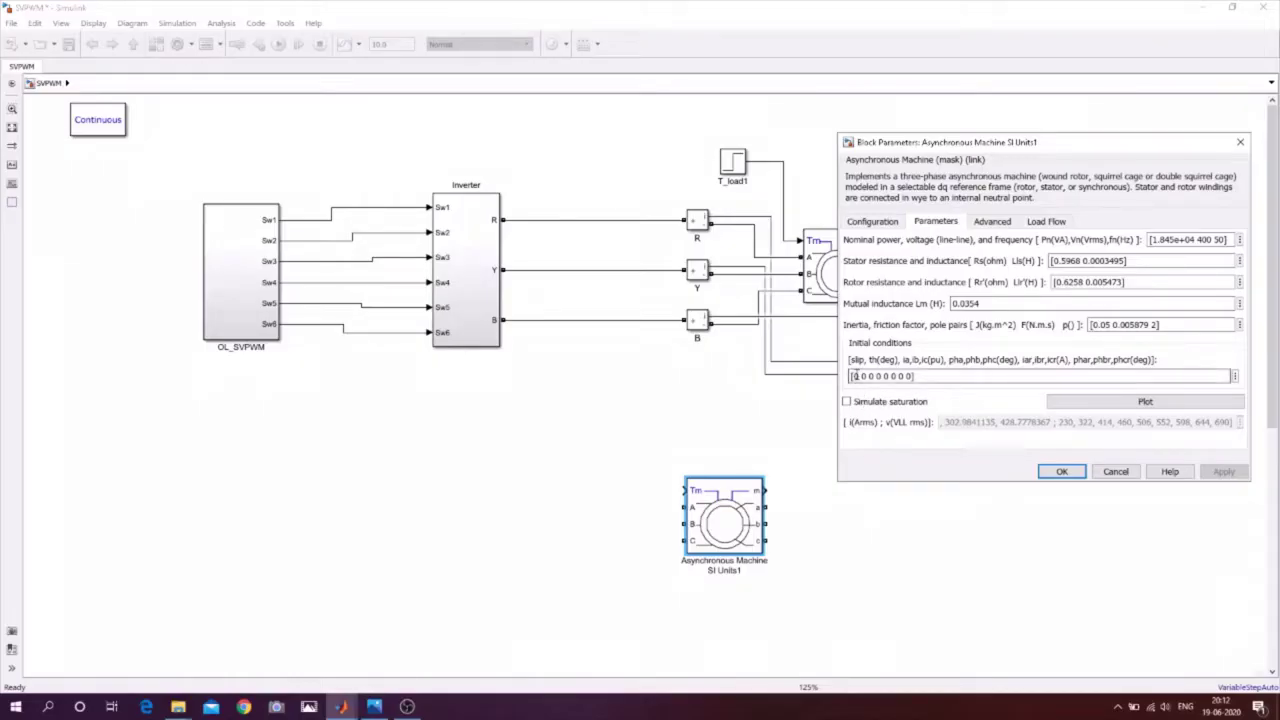
pyautogui.tripleClick(853, 376)
pyautogui.click(856, 376)
pyautogui.click(1116, 472)
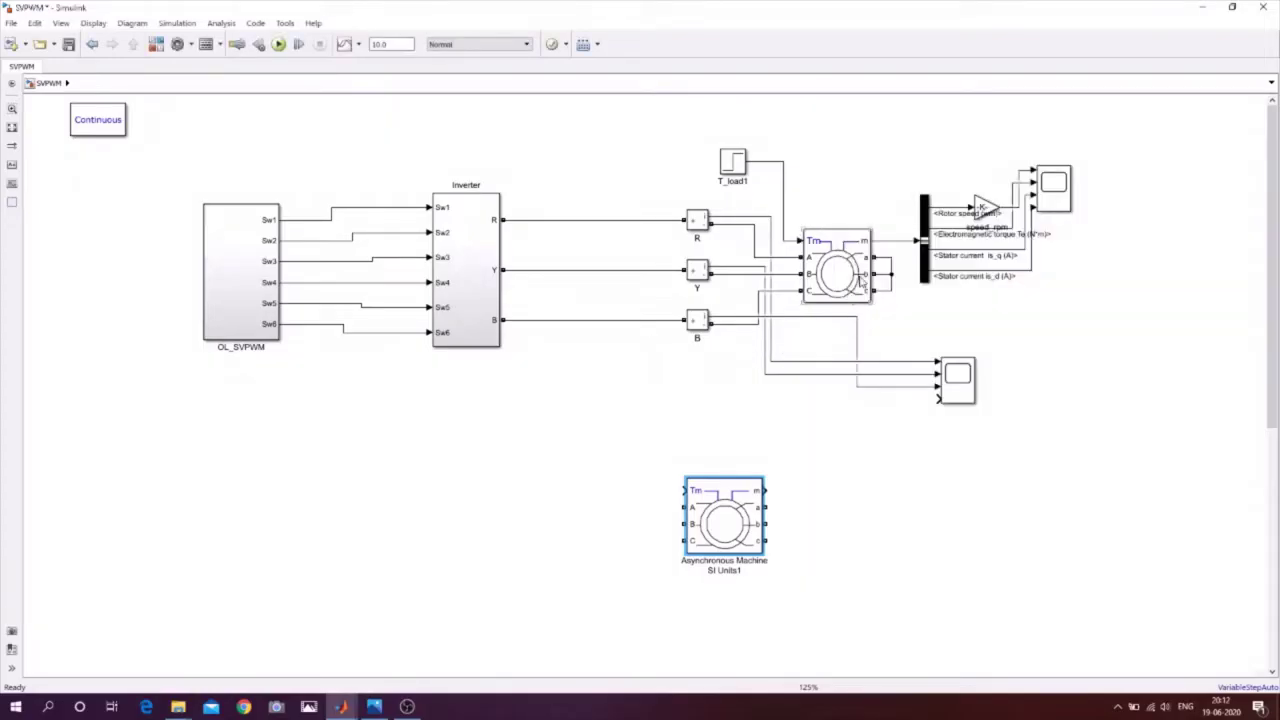
# Step: Examine the parameters and initial conditions of the asynchronous machine already connected to the inverter, and select the added machine block
pyautogui.doubleClick(851, 280)
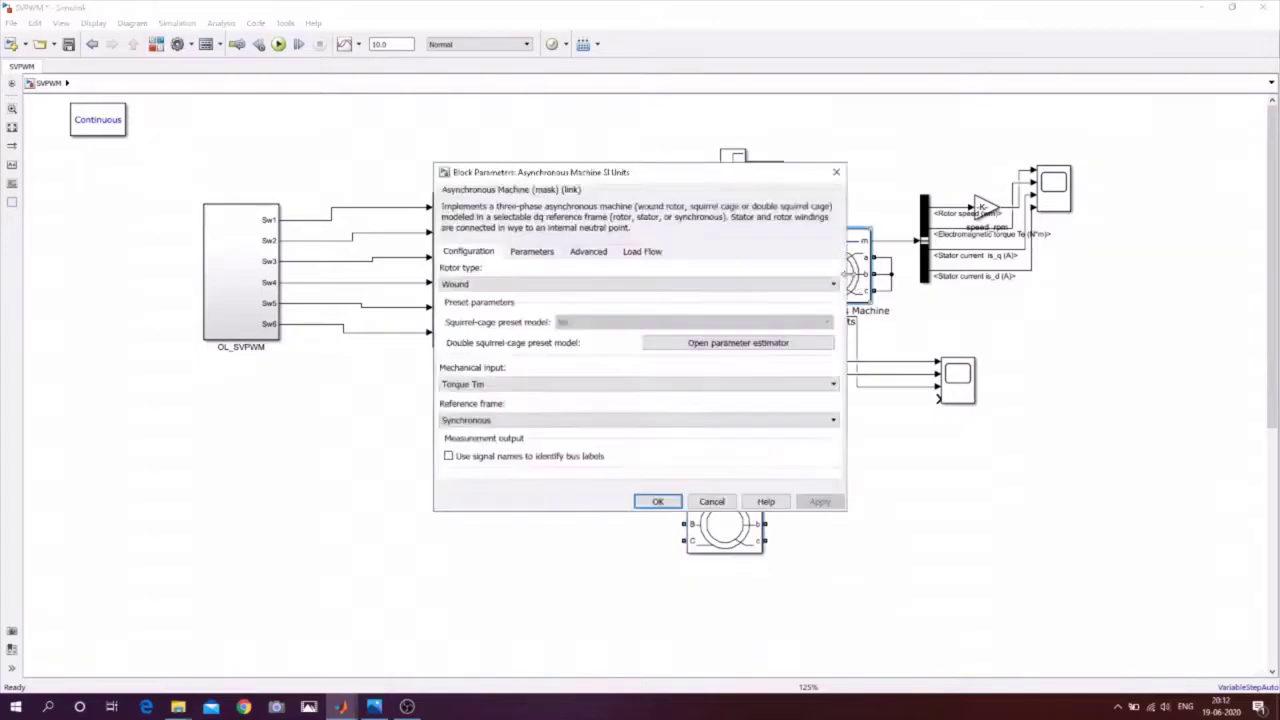
pyautogui.click(478, 176)
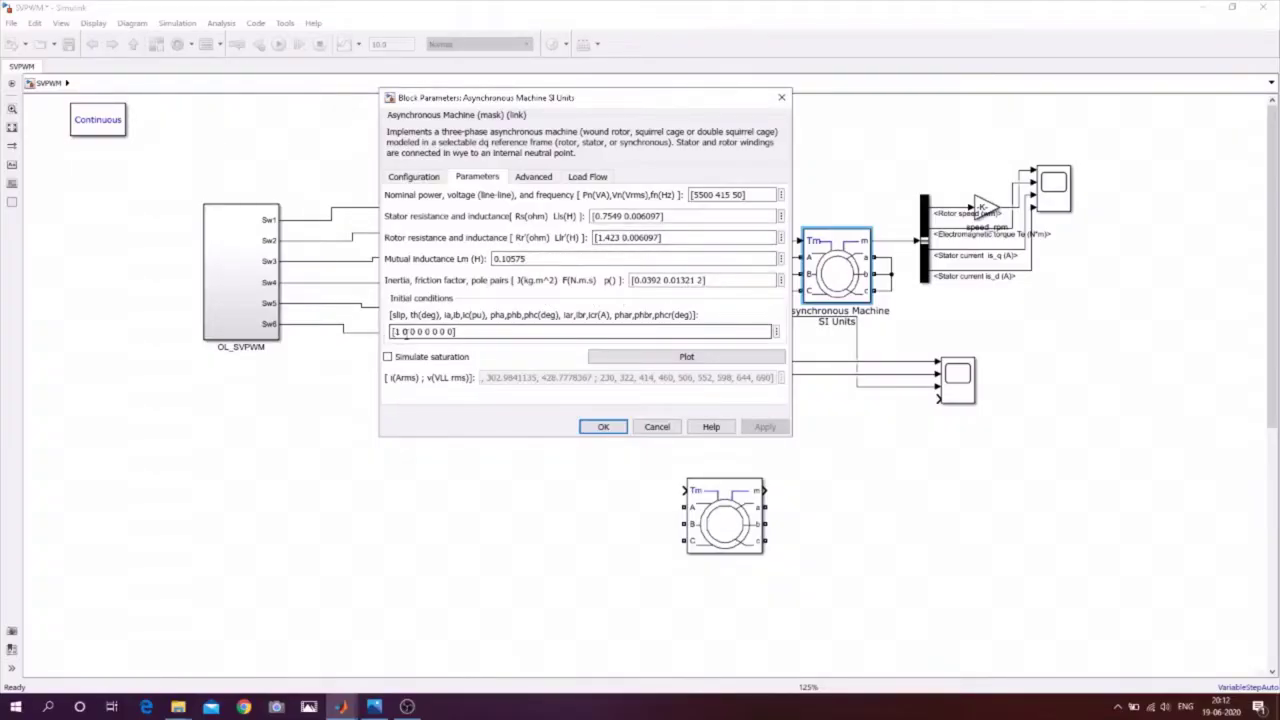
pyautogui.click(601, 428)
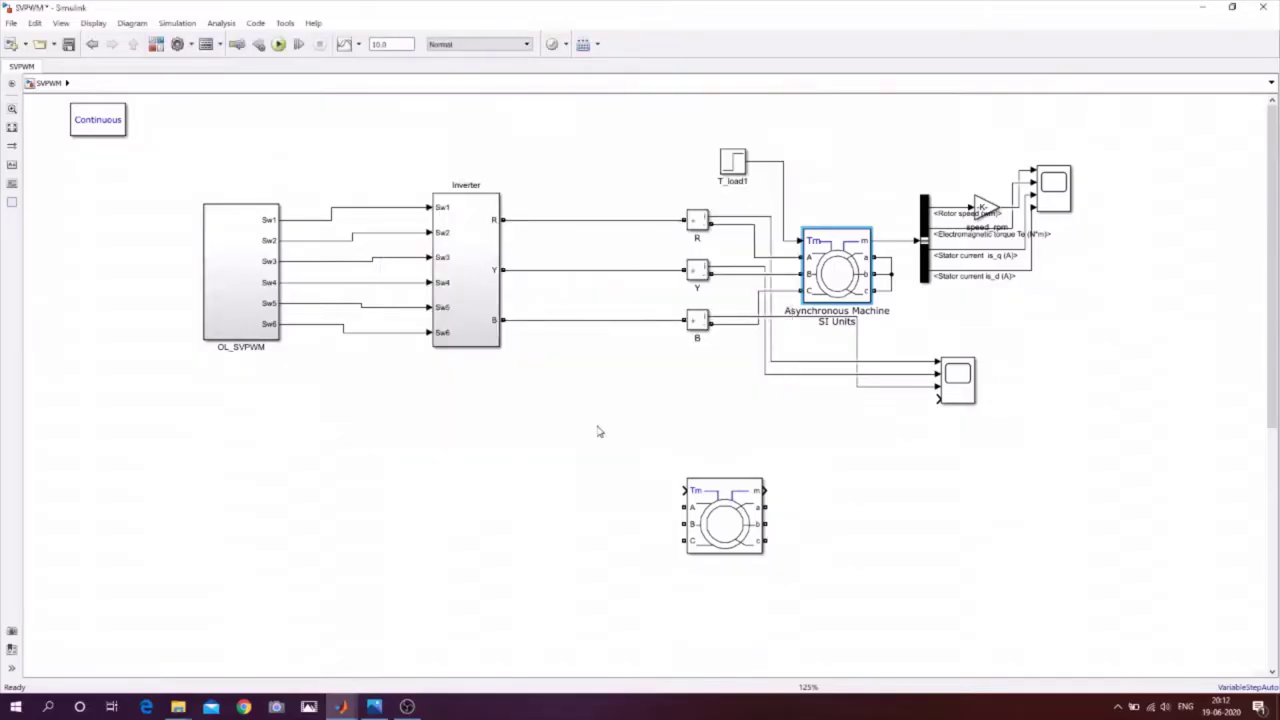
pyautogui.click(731, 529)
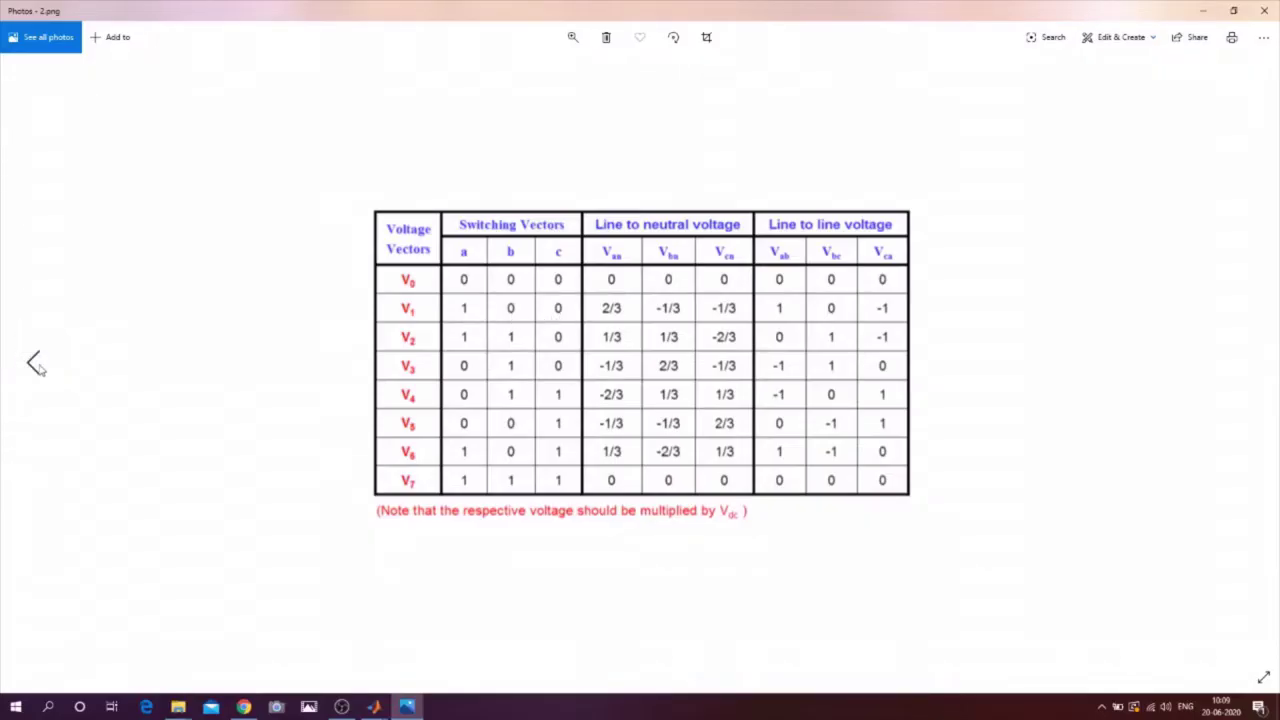
# Step: In Photos, compare the three-phase PWM inverter circuit image with the table of switching vectors and output voltages
pyautogui.click(36, 366)
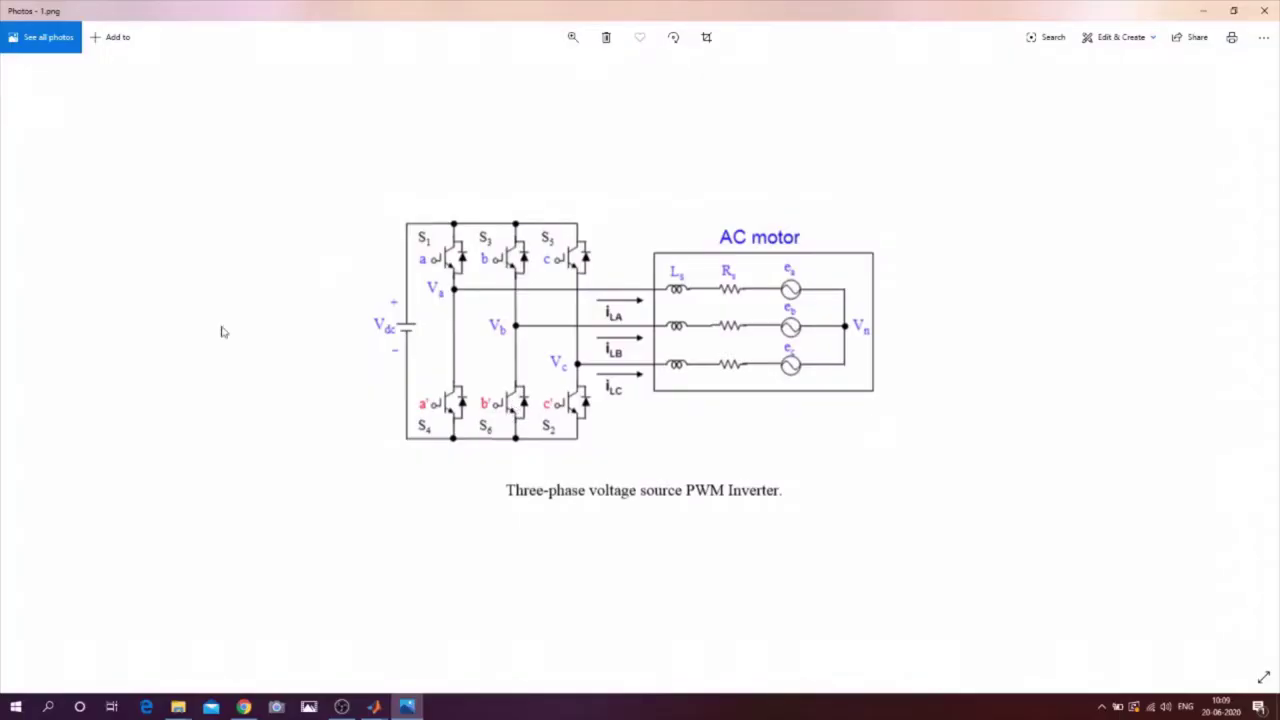
pyautogui.click(1248, 362)
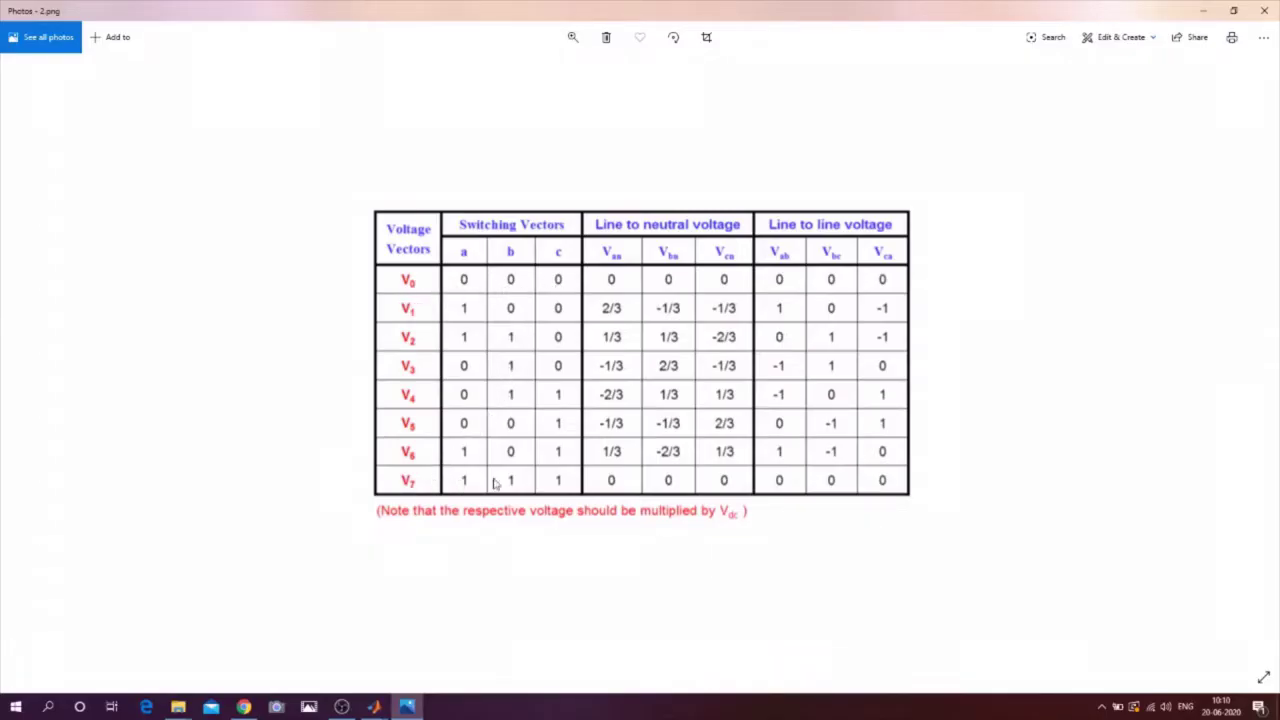
pyautogui.click(33, 366)
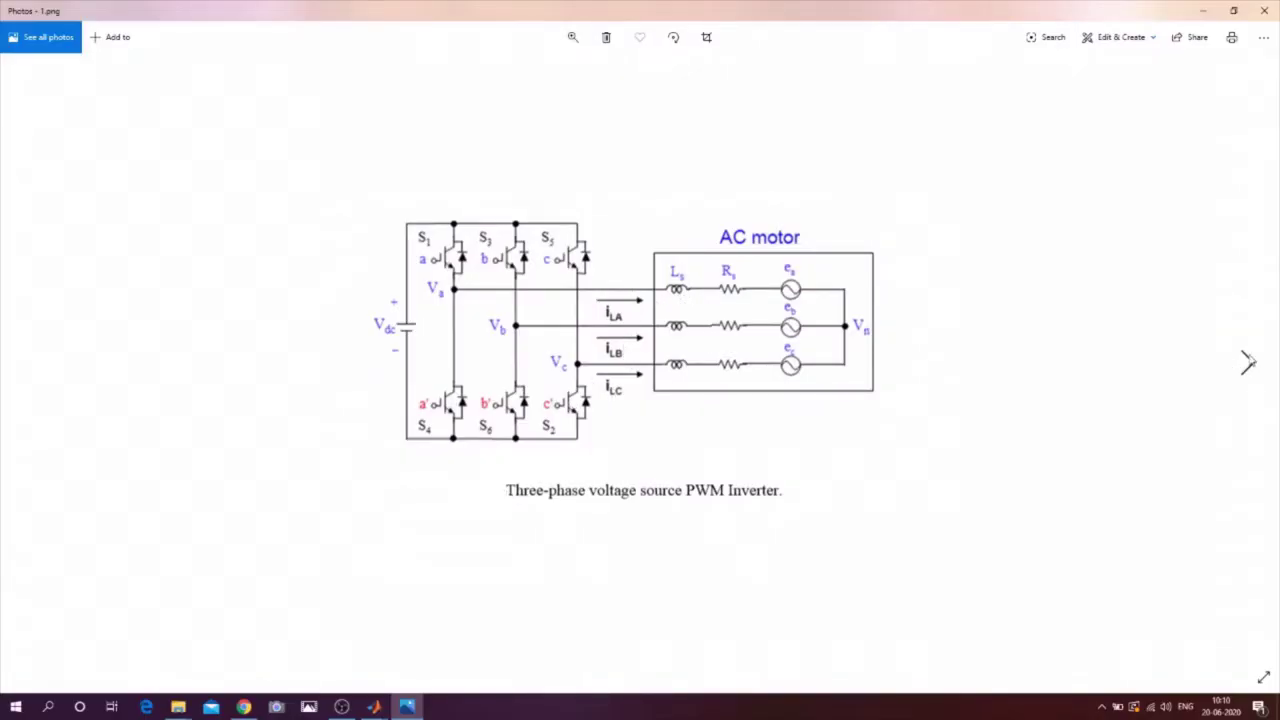
pyautogui.click(1248, 362)
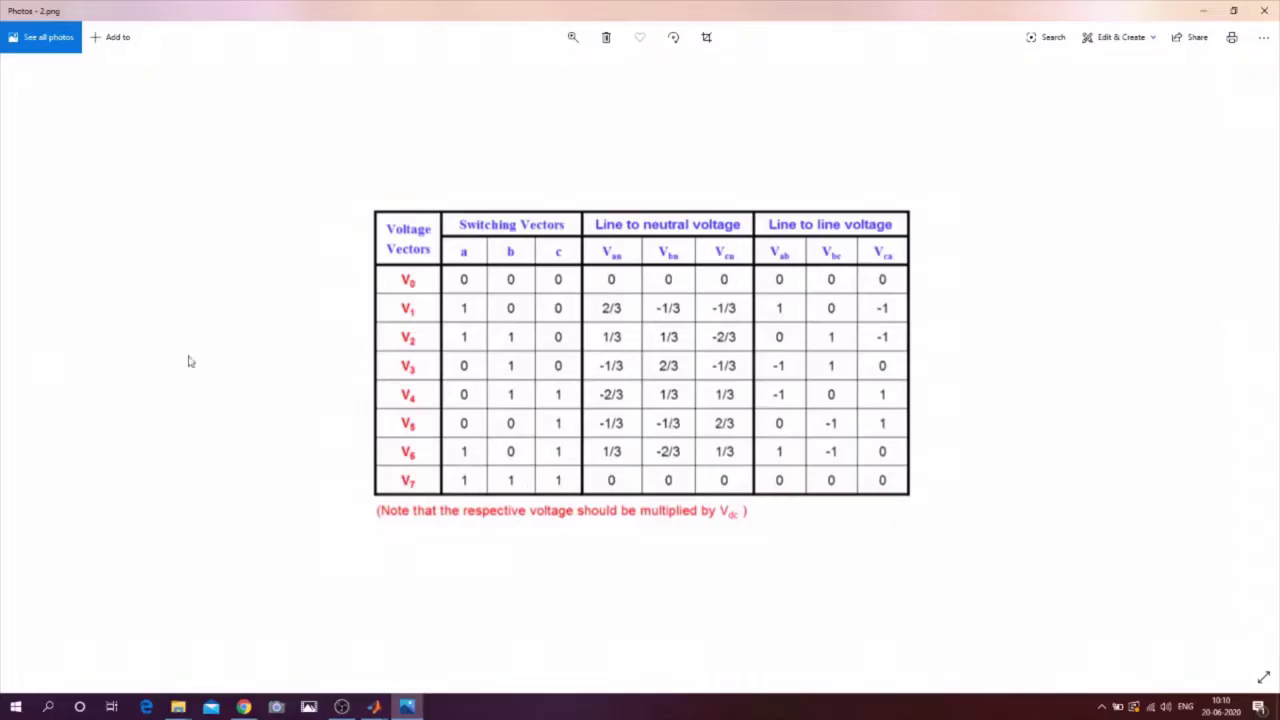
pyautogui.click(31, 365)
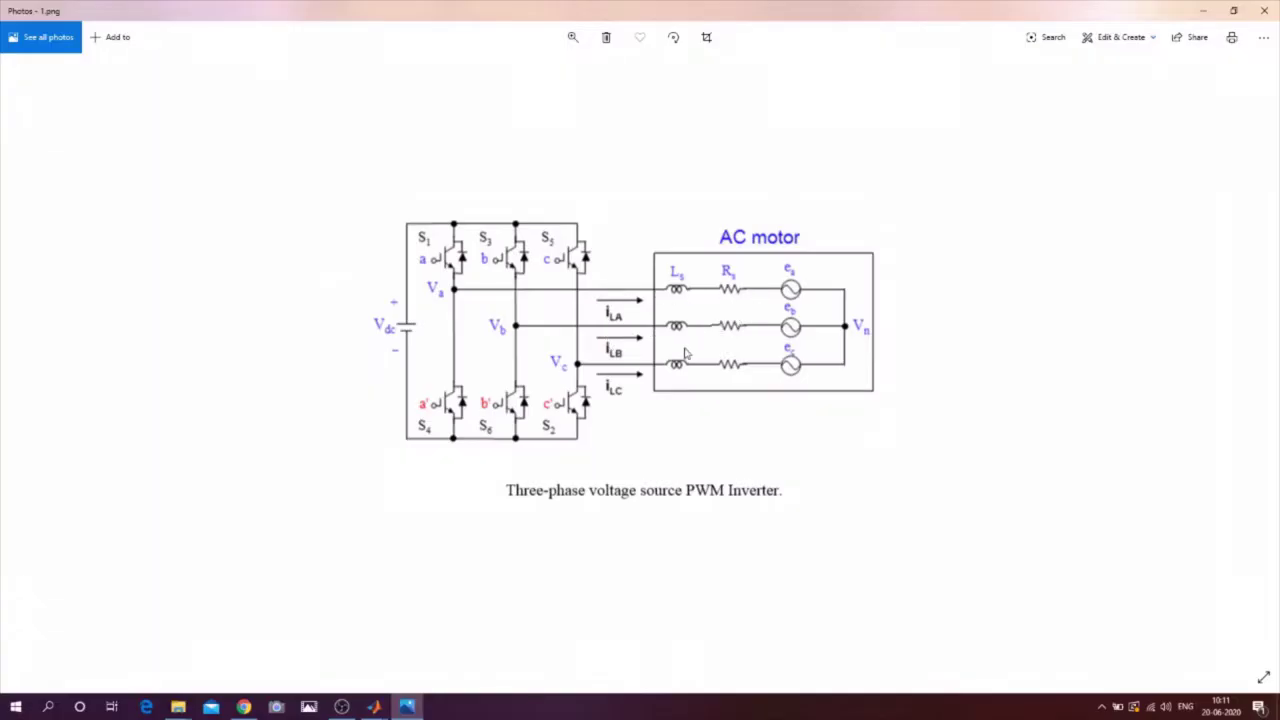
pyautogui.click(1247, 364)
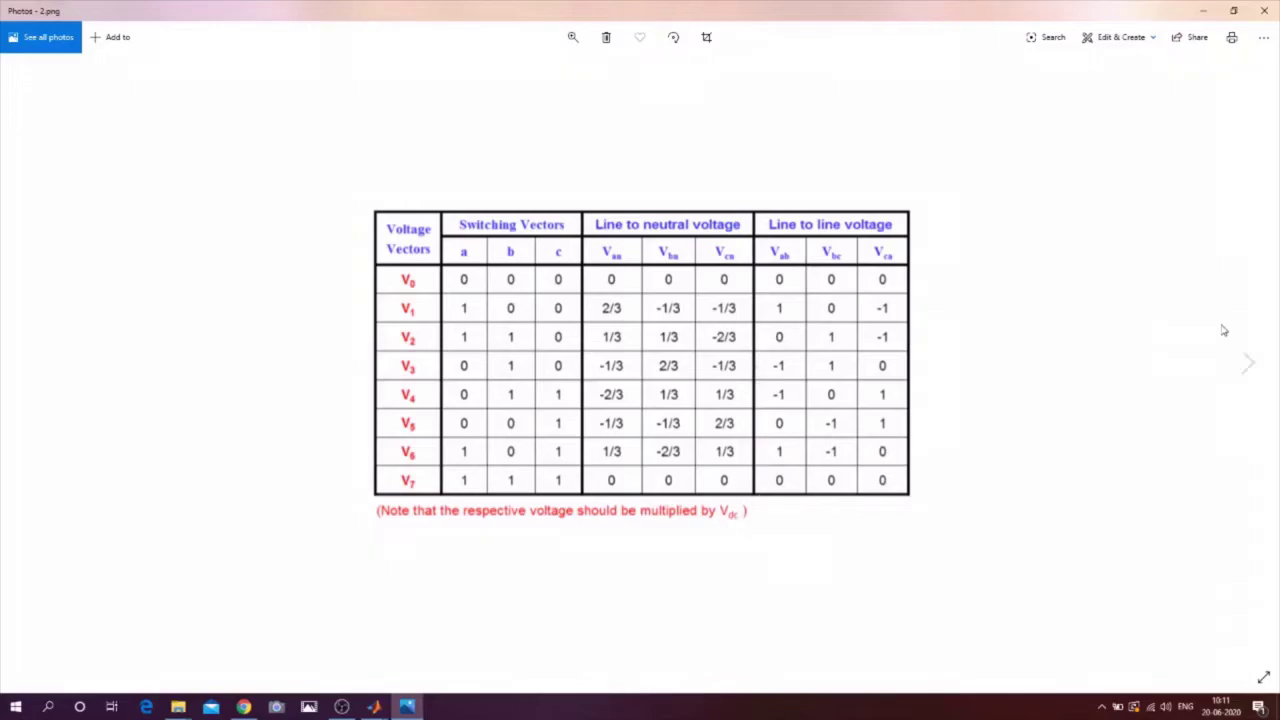
# Step: Advance to the basic switching vectors and sectors diagram, examine it, and move on to the following image
pyautogui.click(1242, 364)
pyautogui.click(1242, 364)
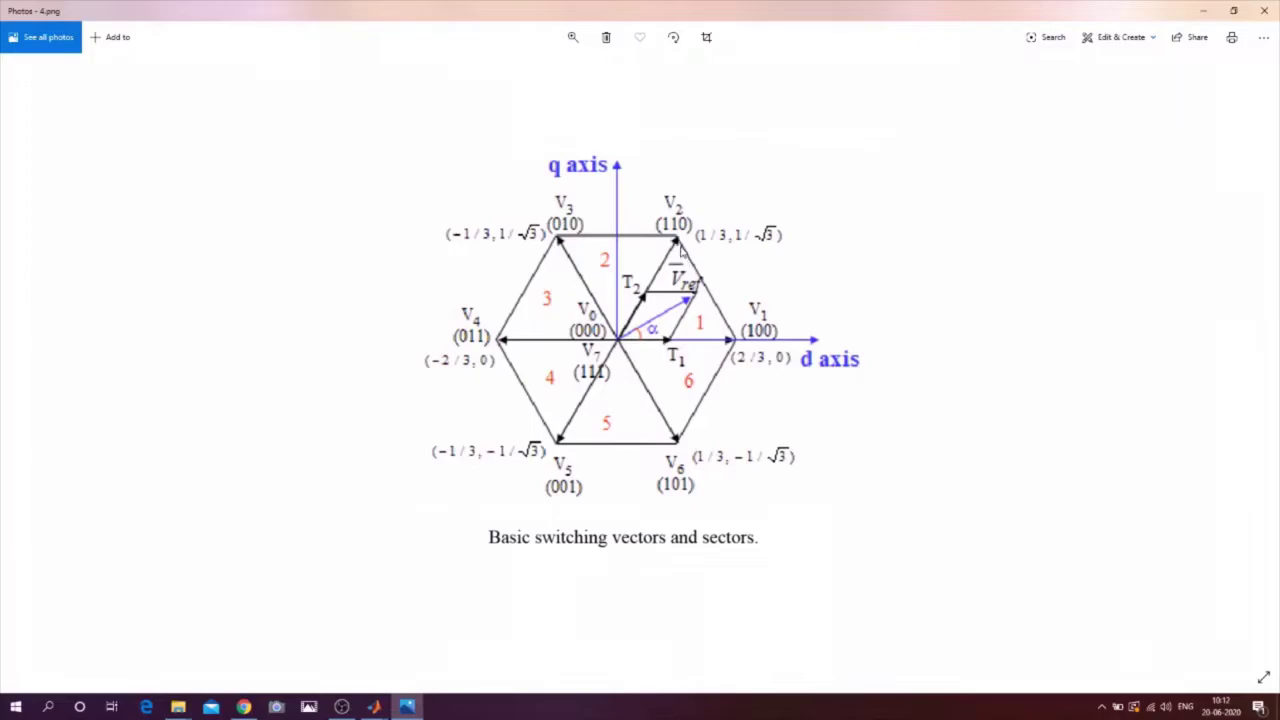
pyautogui.click(1248, 360)
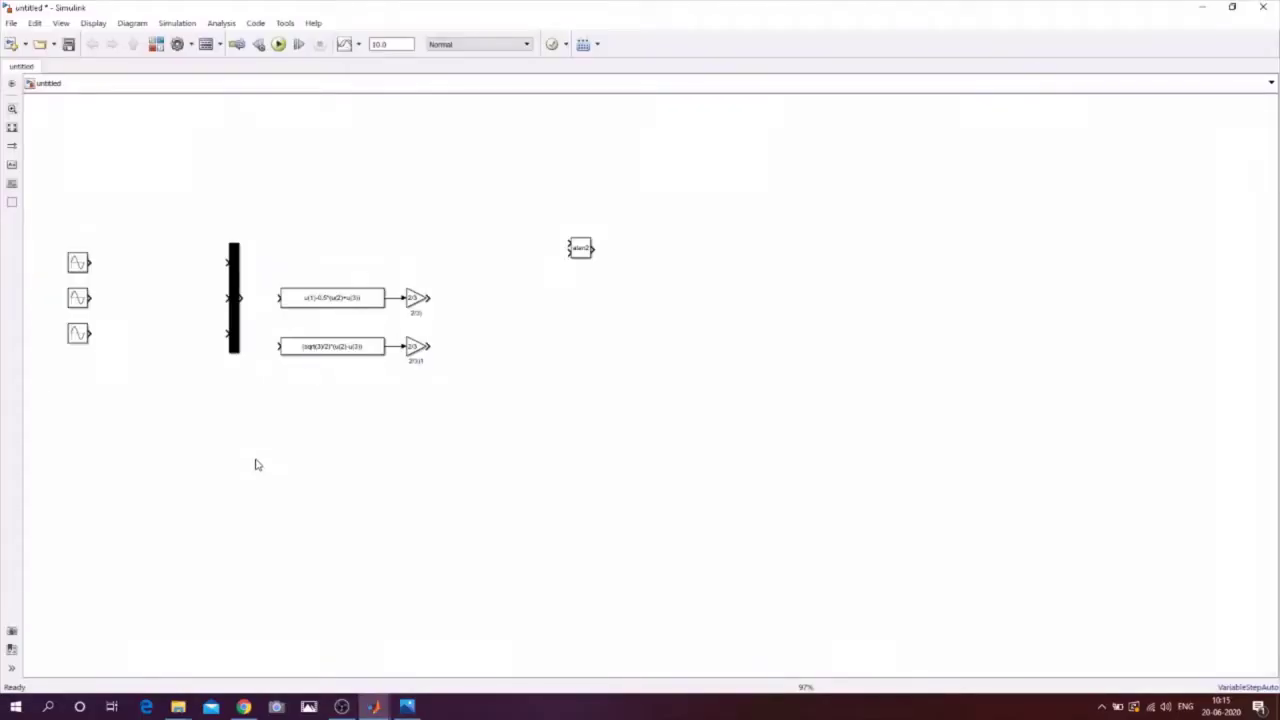
# Step: Review the d-q transformation equations in Photos, and examine the first sine wave's amplitude and frequency in Simulink
pyautogui.click(407, 706)
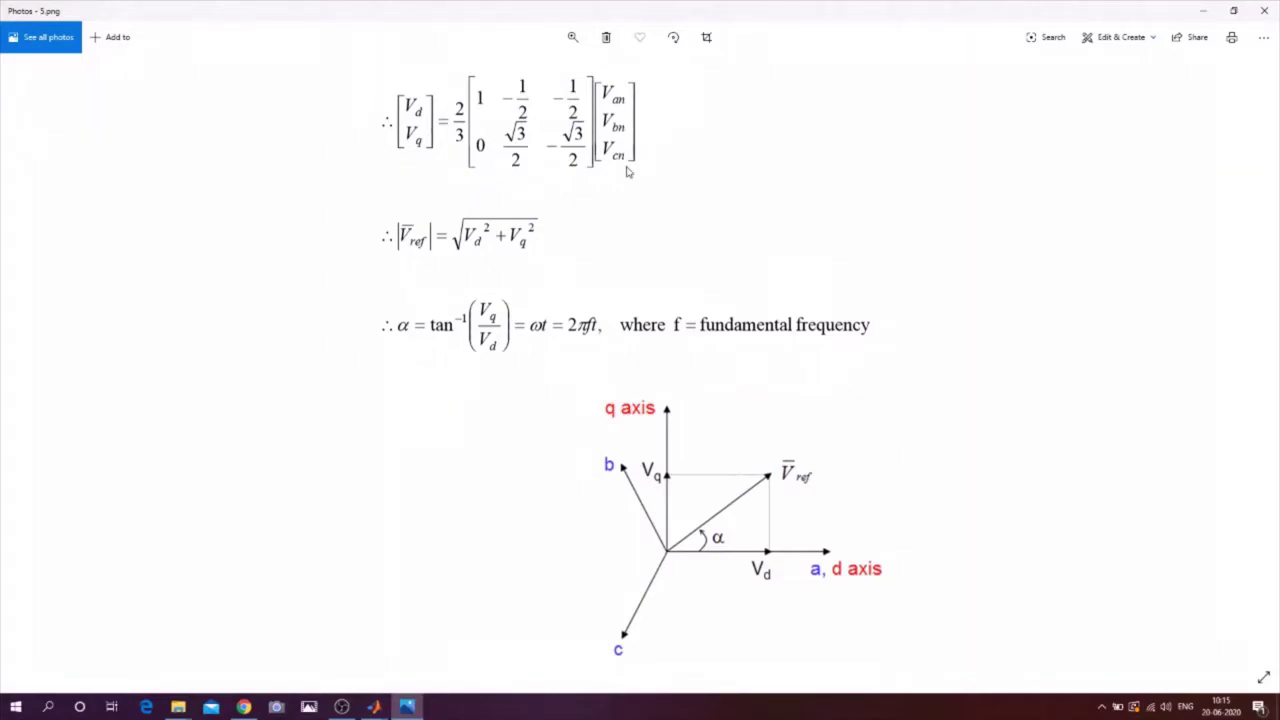
pyautogui.click(1201, 11)
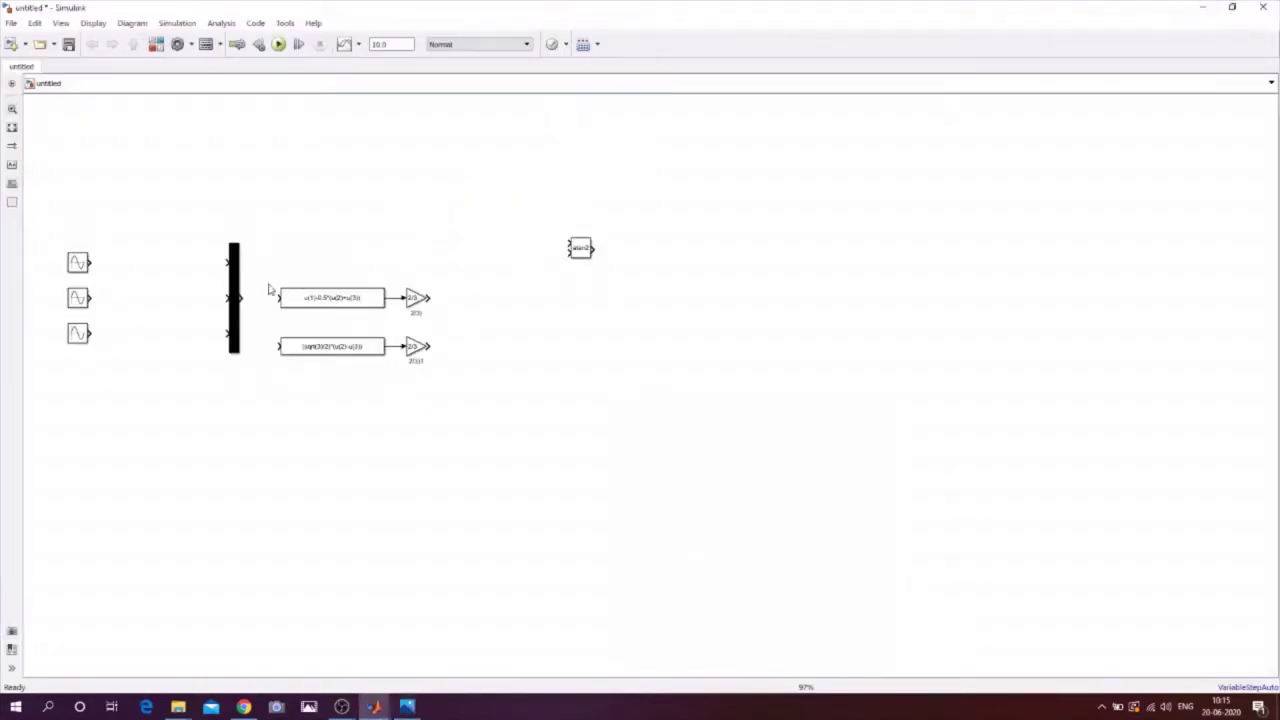
pyautogui.doubleClick(78, 262)
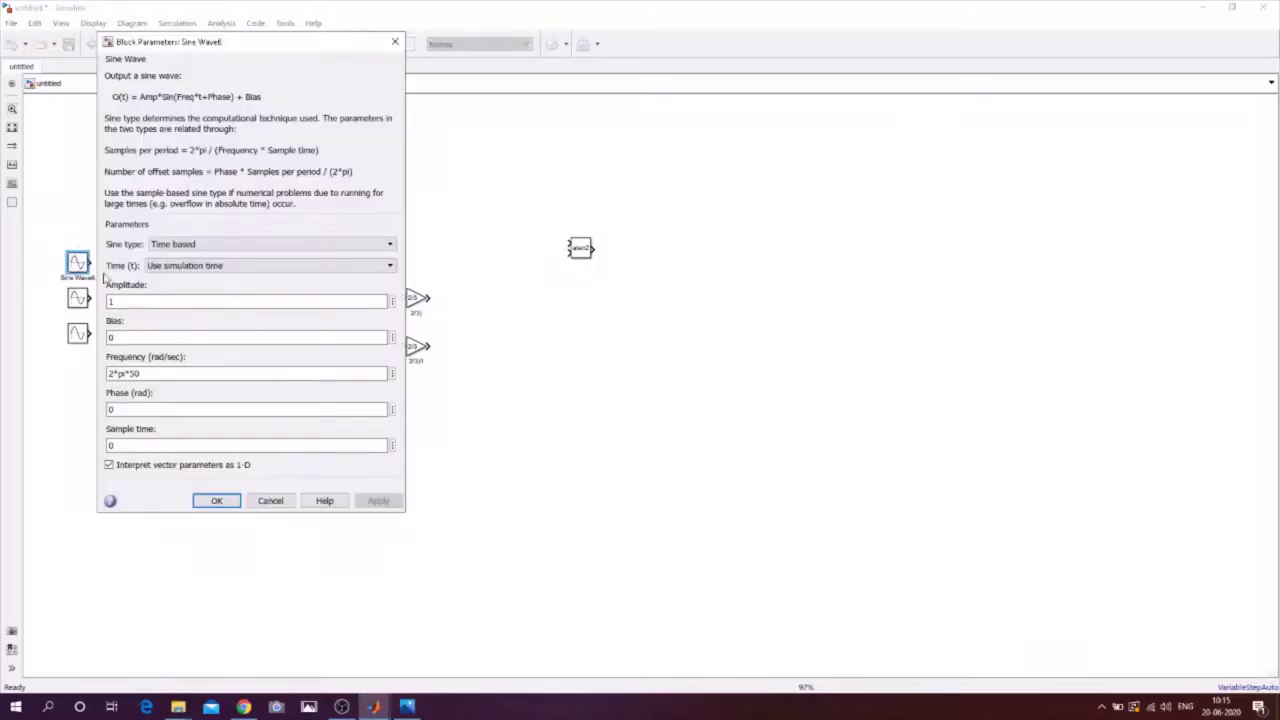
pyautogui.click(111, 302)
pyautogui.click(150, 374)
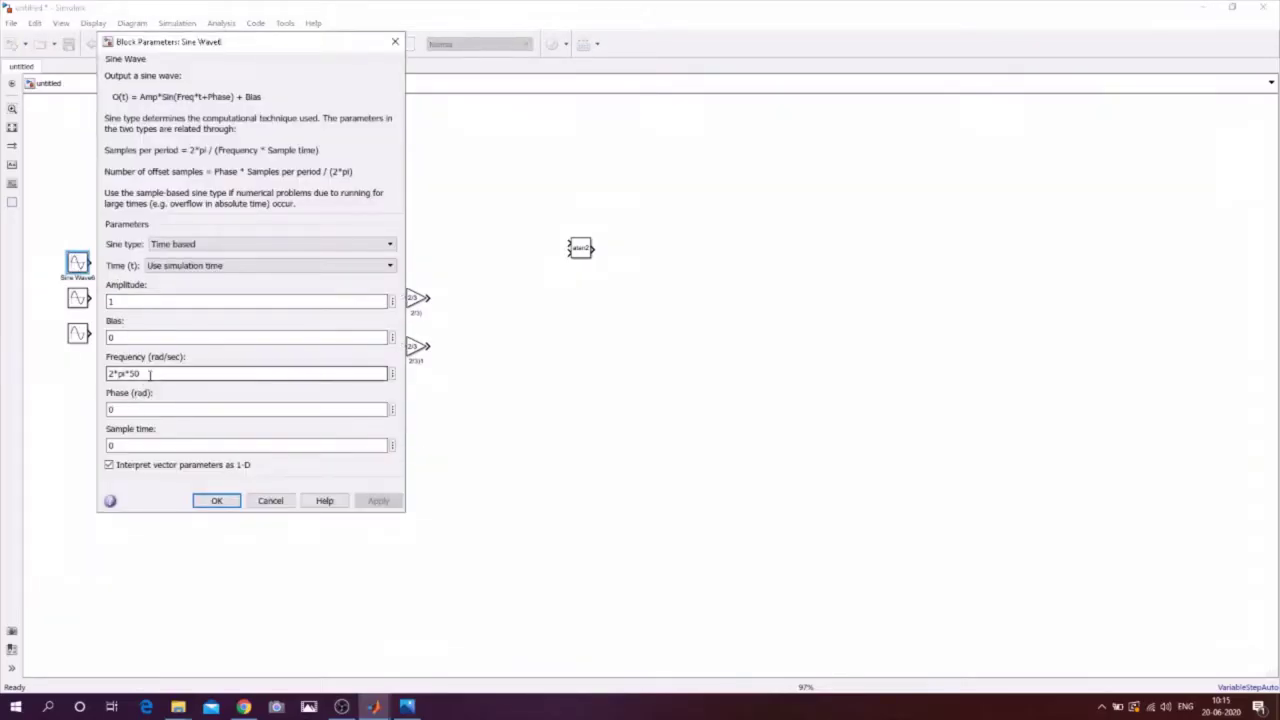
pyautogui.click(218, 504)
# Step: Examine the amplitude, frequency and phase settings of the second and third sine wave blocks, leaving them unchanged
pyautogui.doubleClick(77, 297)
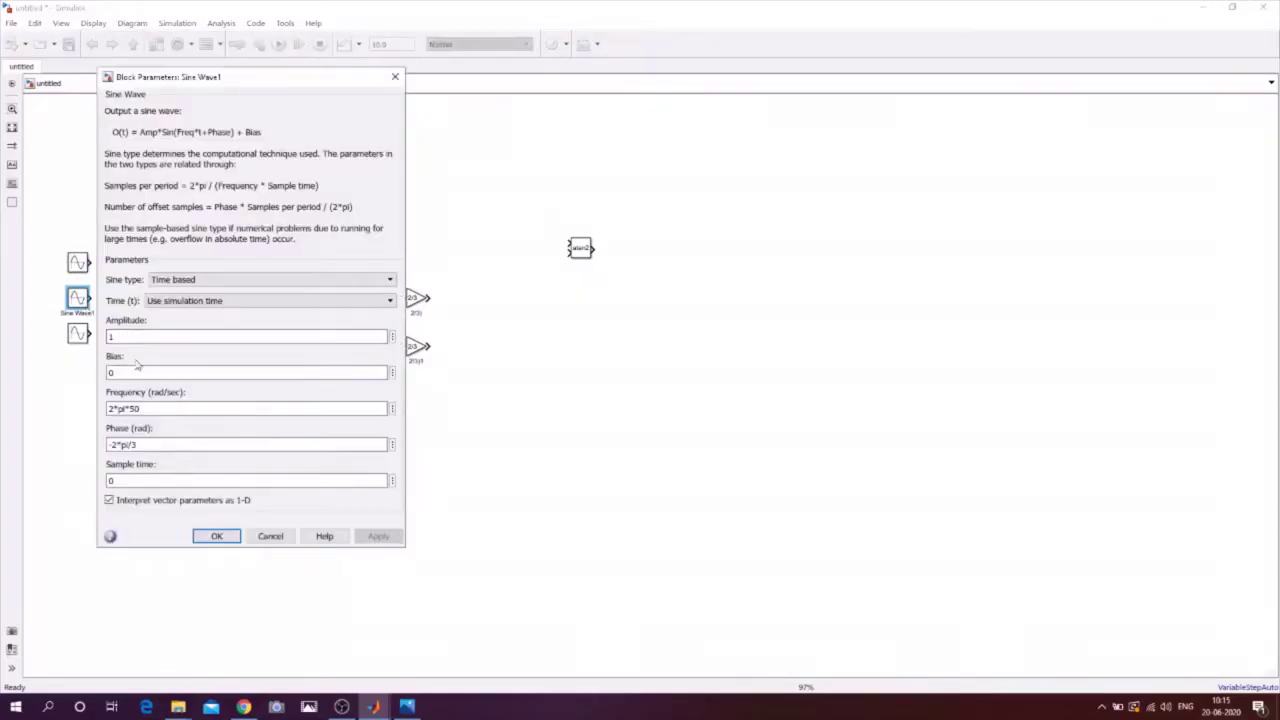
pyautogui.click(120, 336)
pyautogui.click(146, 411)
pyautogui.click(116, 444)
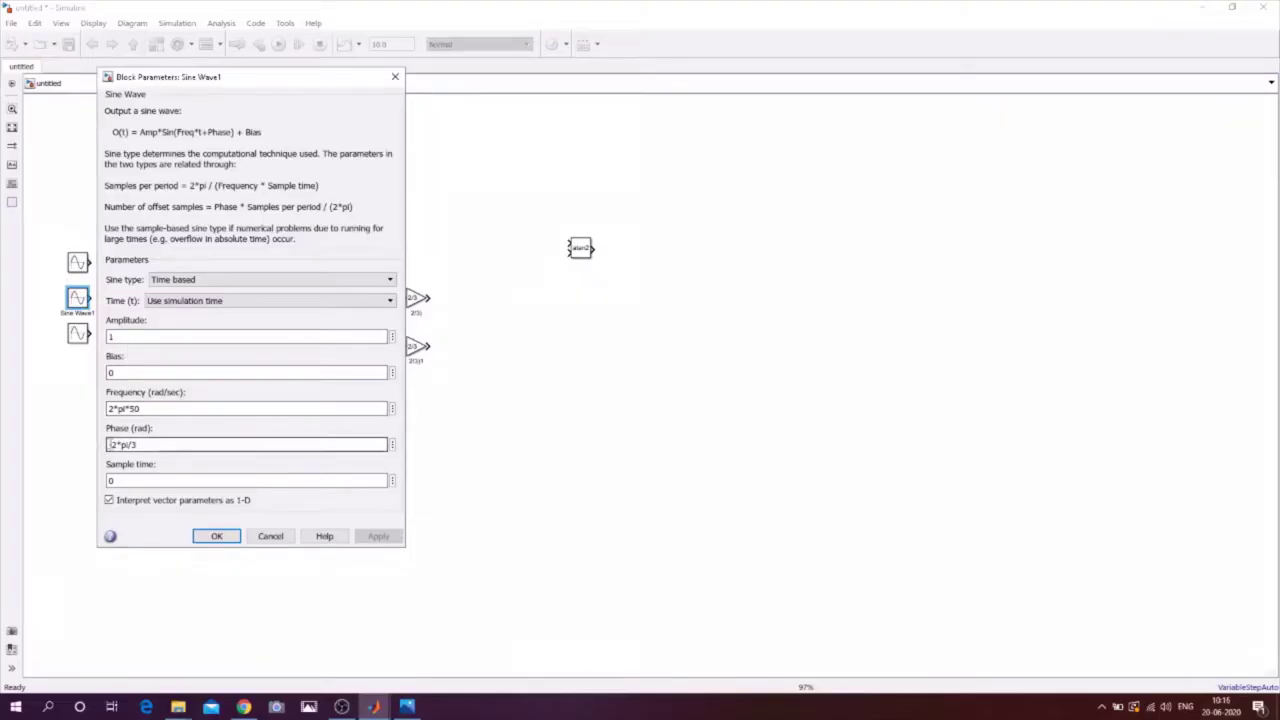
pyautogui.click(208, 536)
pyautogui.doubleClick(78, 336)
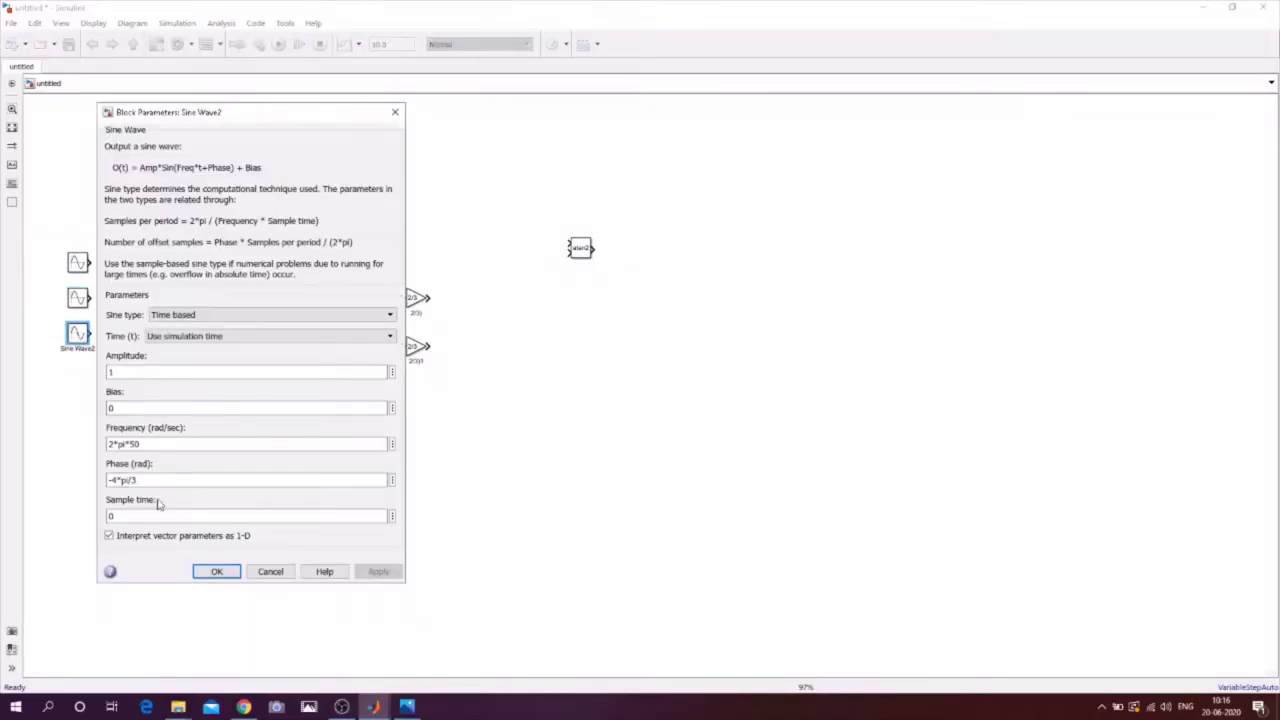
pyautogui.click(168, 481)
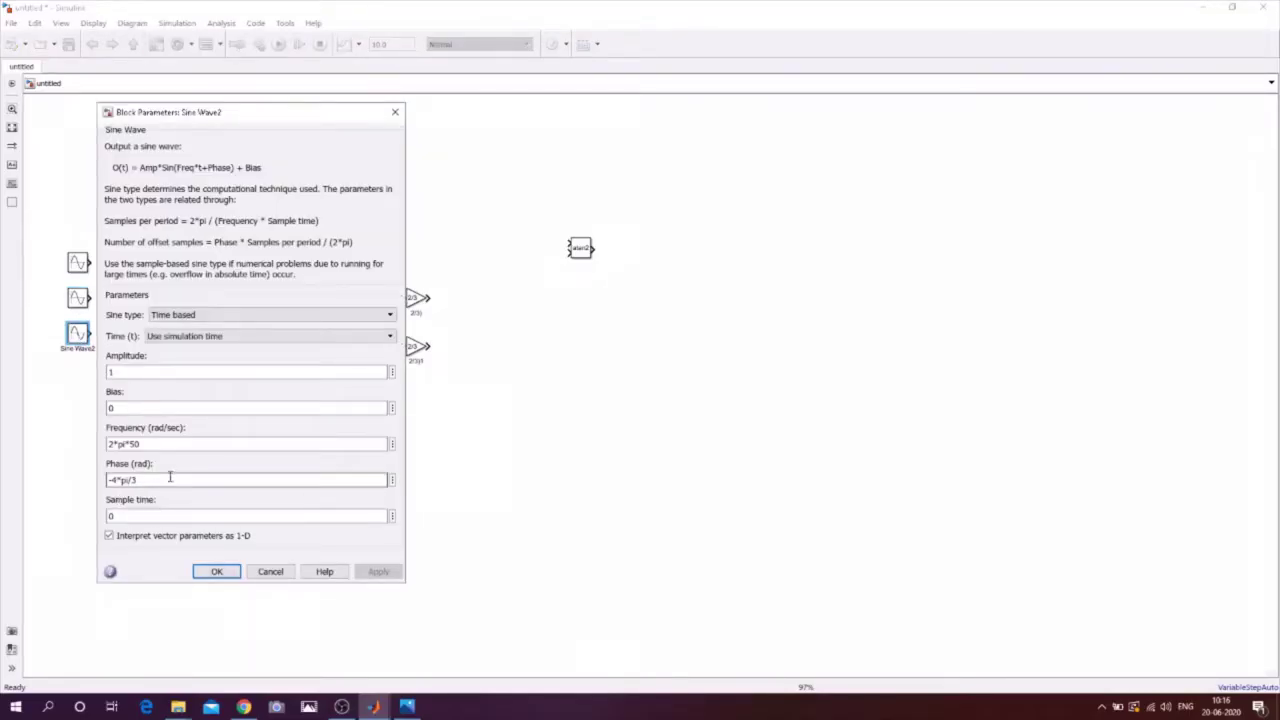
pyautogui.click(214, 571)
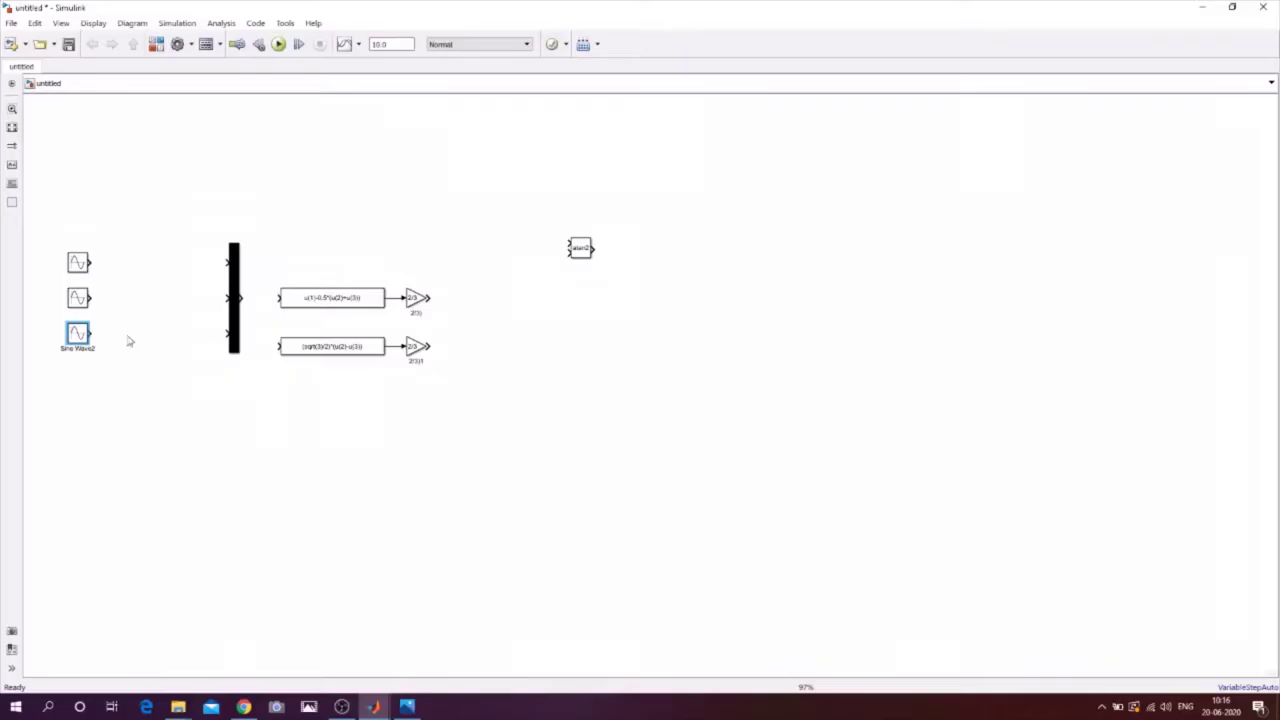
# Step: Connect the three sine wave blocks to the three inputs of the mux
pyautogui.click(79, 268)
pyautogui.keyDown('ctrl'); pyautogui.click(240, 283); pyautogui.keyUp('ctrl')
pyautogui.click(78, 297)
pyautogui.keyDown('ctrl'); pyautogui.click(236, 297); pyautogui.keyUp('ctrl')
pyautogui.click(78, 333)
pyautogui.keyDown('ctrl'); pyautogui.click(234, 328); pyautogui.keyUp('ctrl')
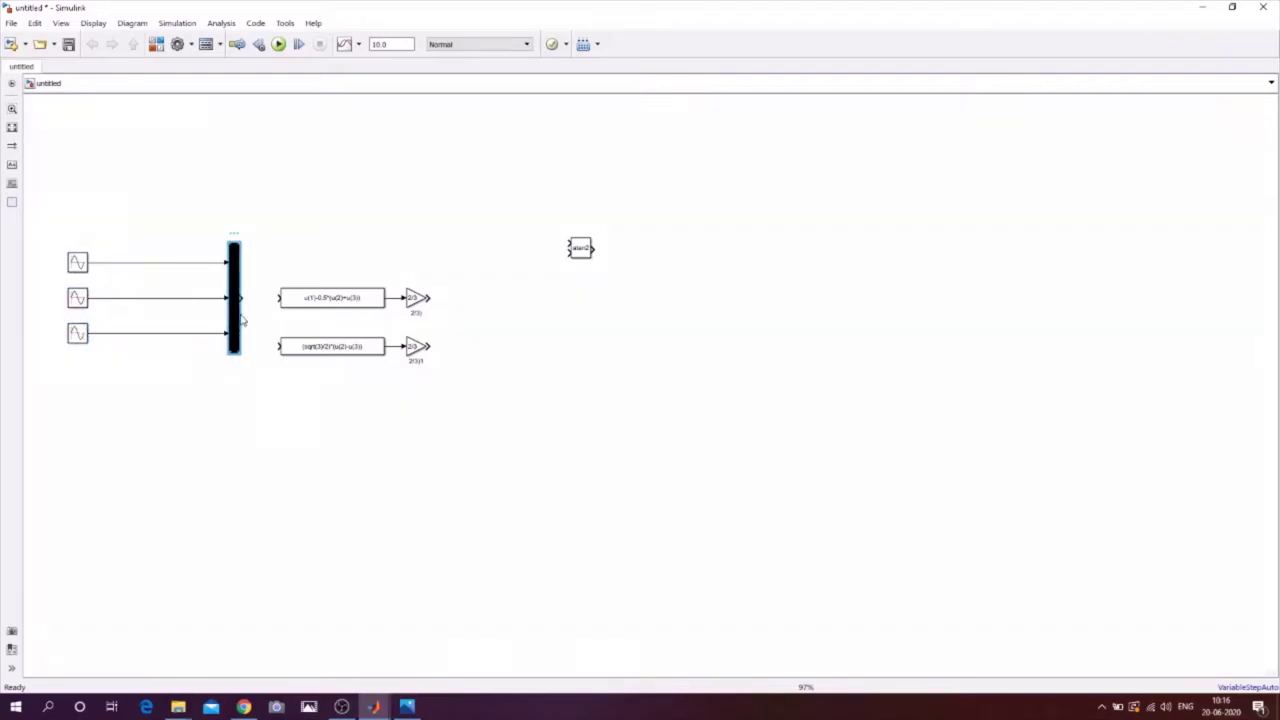
# Step: Compare the upper function block's expression with the first row of the transformation matrix in Photos, and close its settings
pyautogui.doubleClick(314, 297)
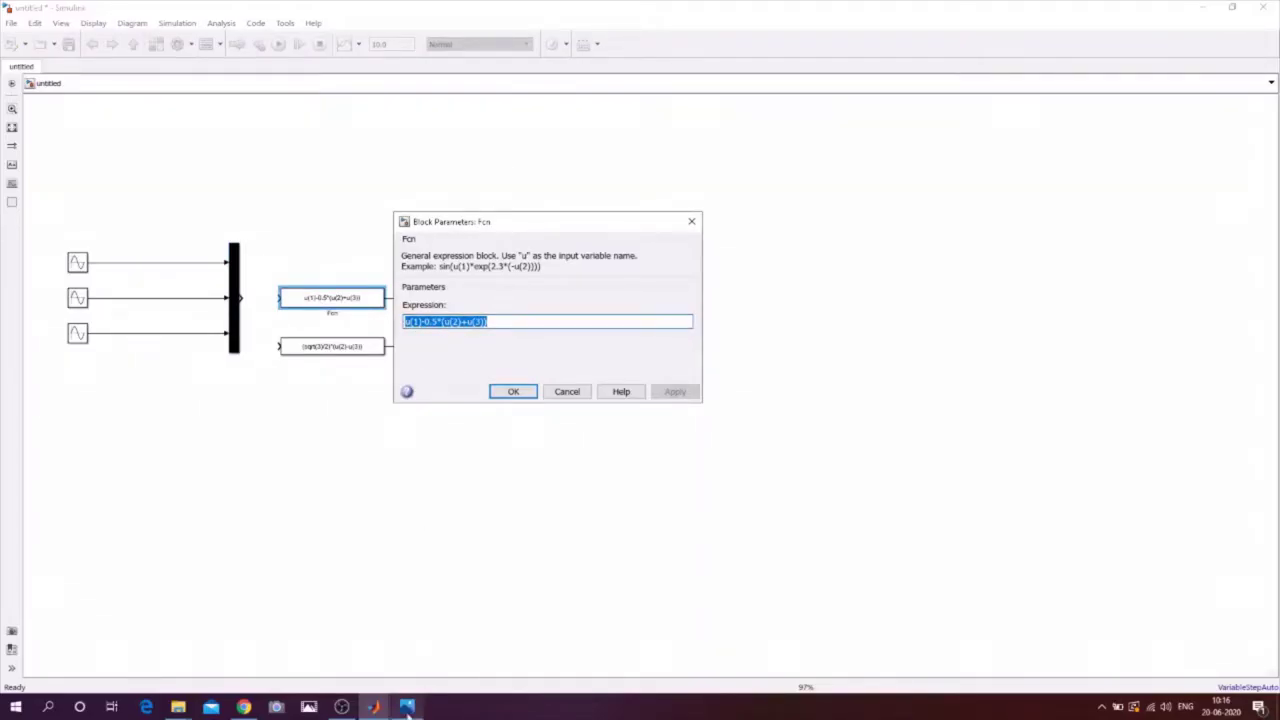
pyautogui.hotkey('alt', 'Tab')
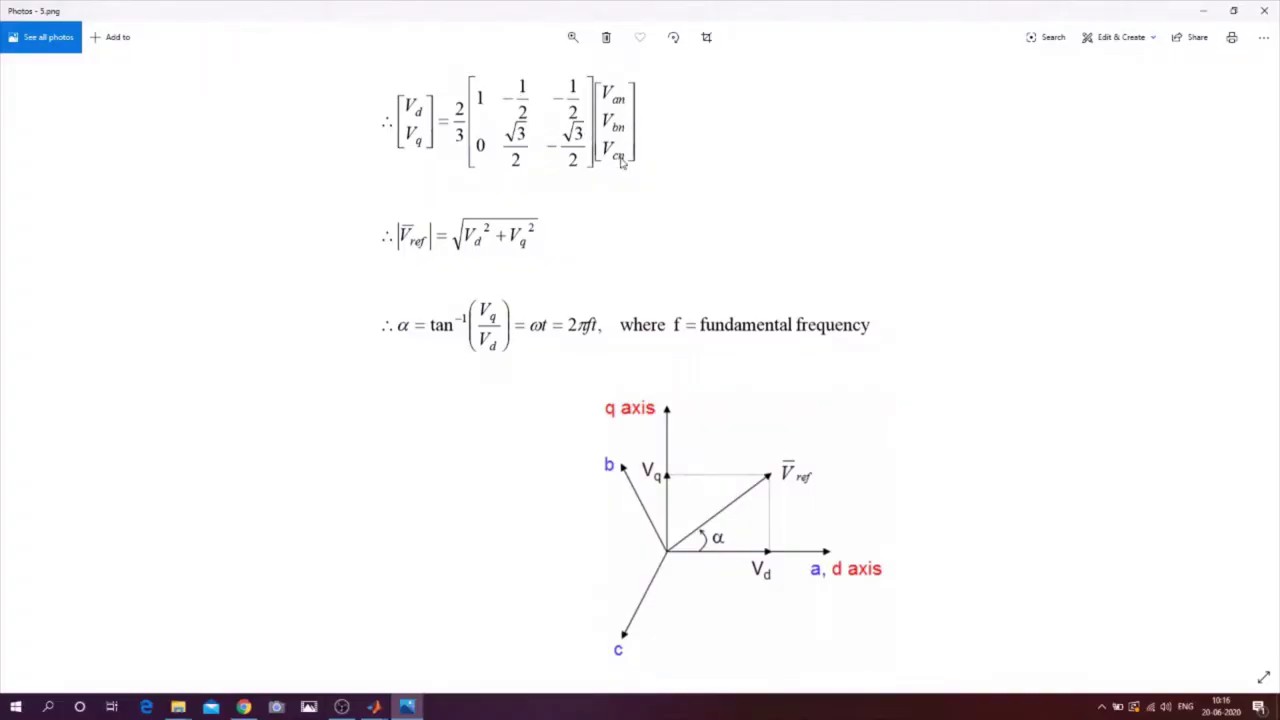
pyautogui.click(373, 706)
pyautogui.click(413, 645)
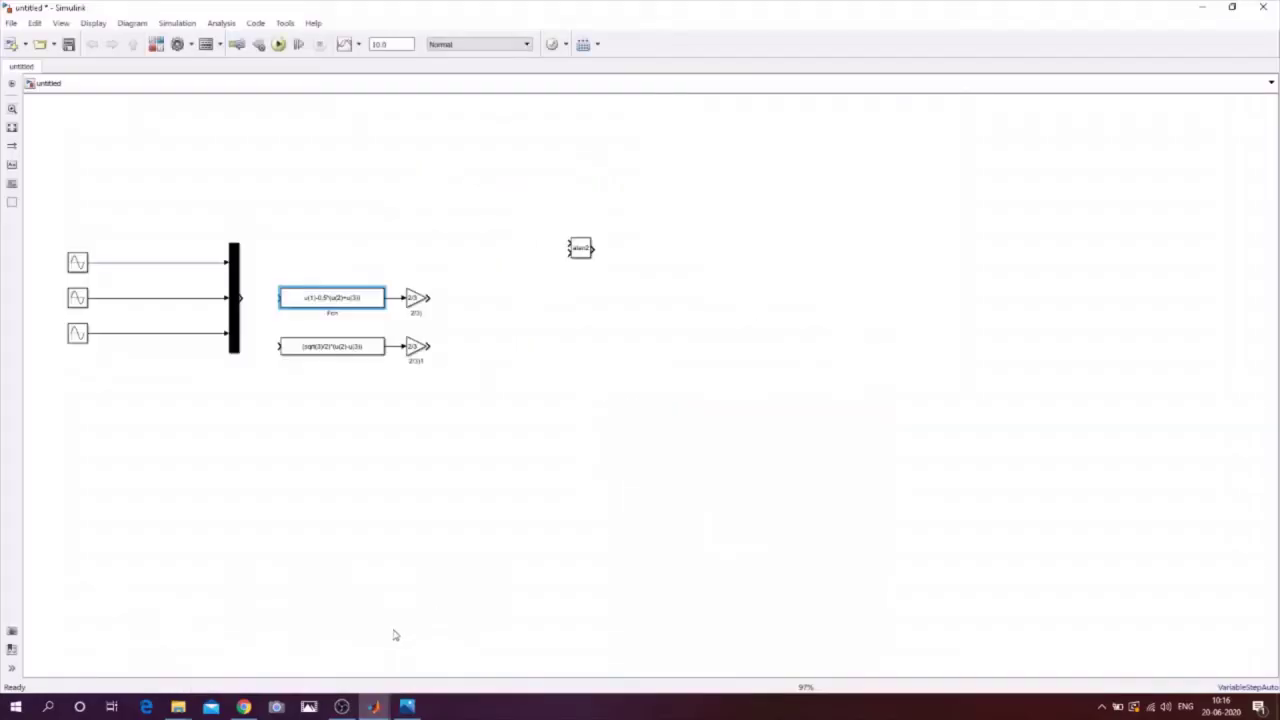
pyautogui.click(373, 708)
pyautogui.click(583, 645)
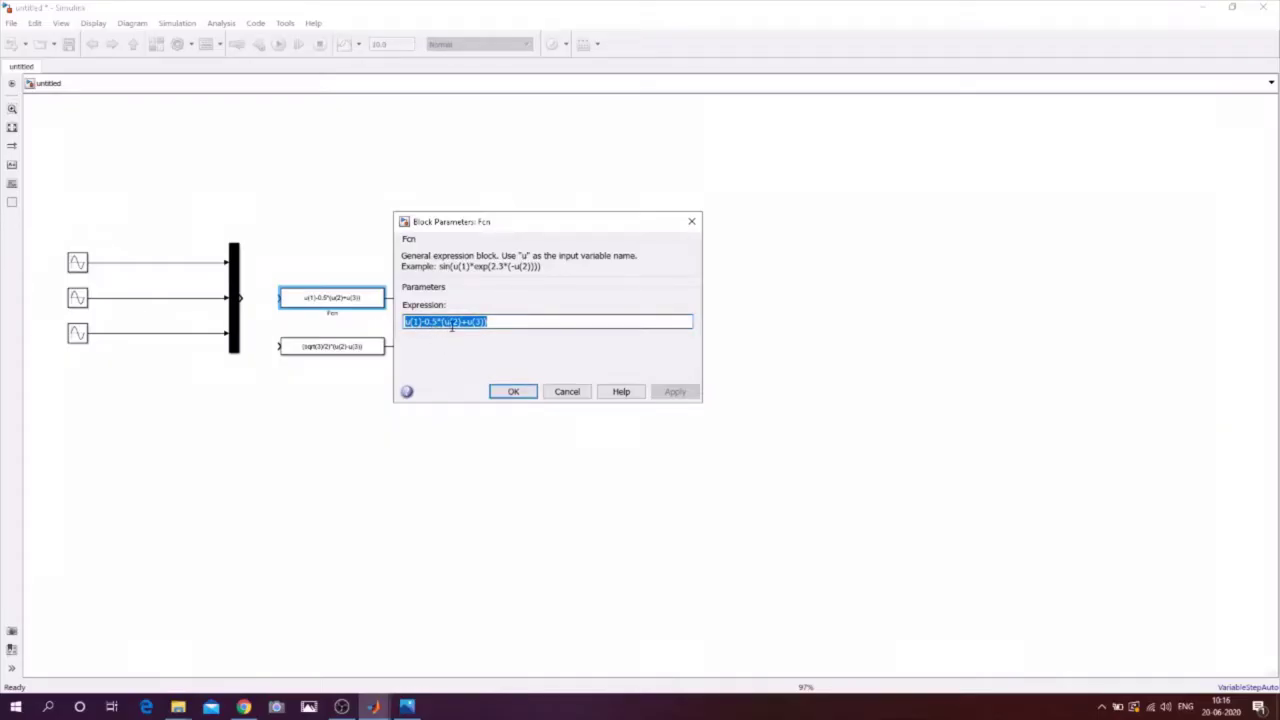
pyautogui.click(512, 391)
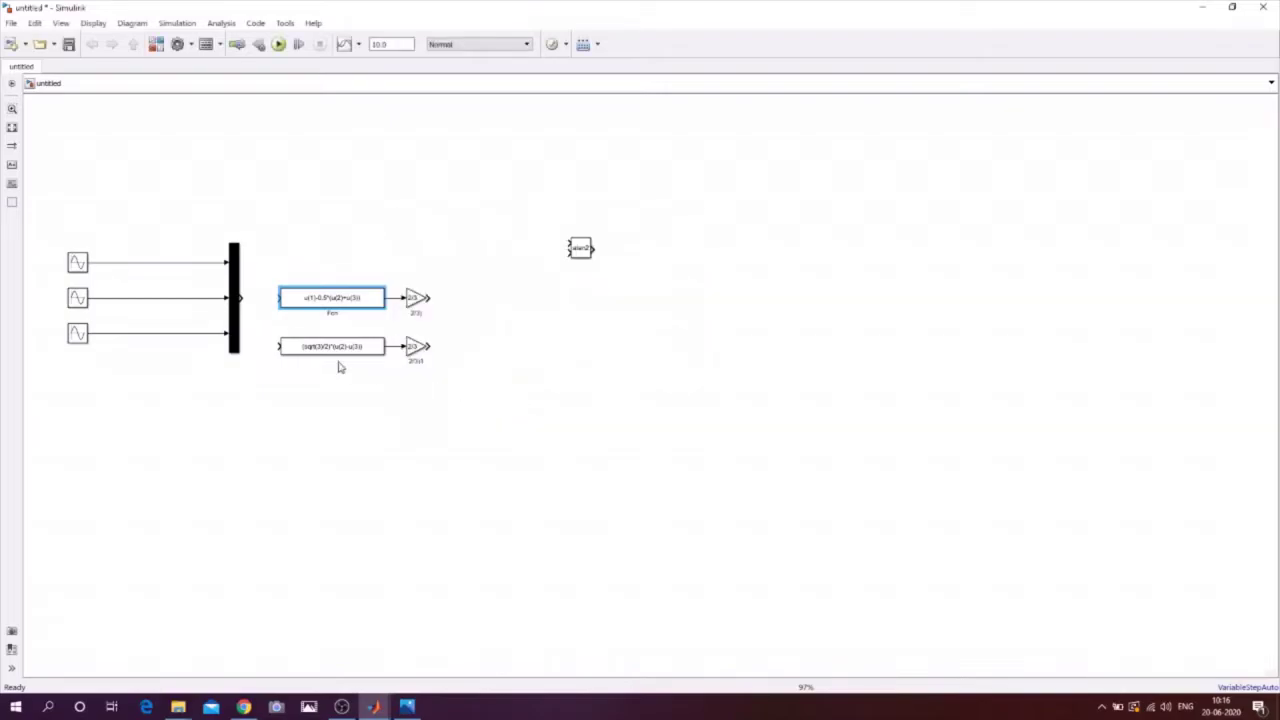
# Step: Check the transformation matrix in Photos again, and connect the mux output to both function blocks in Simulink
pyautogui.click(406, 706)
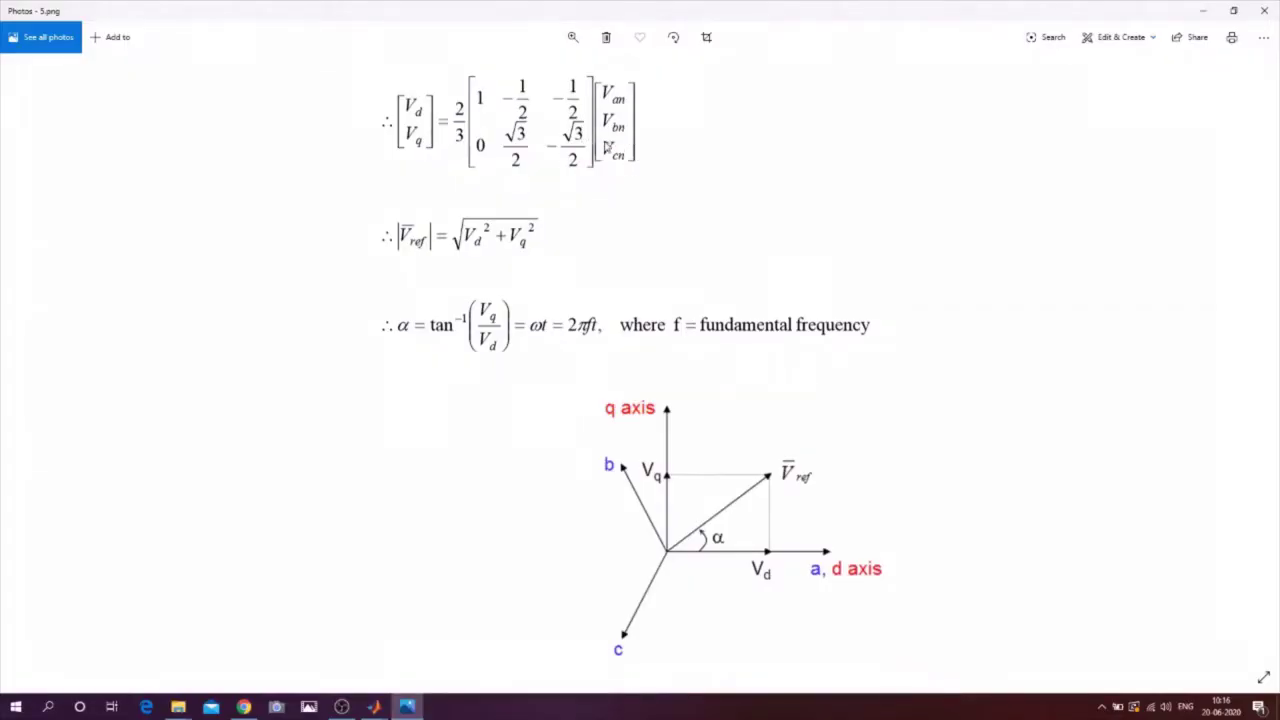
pyautogui.click(1205, 11)
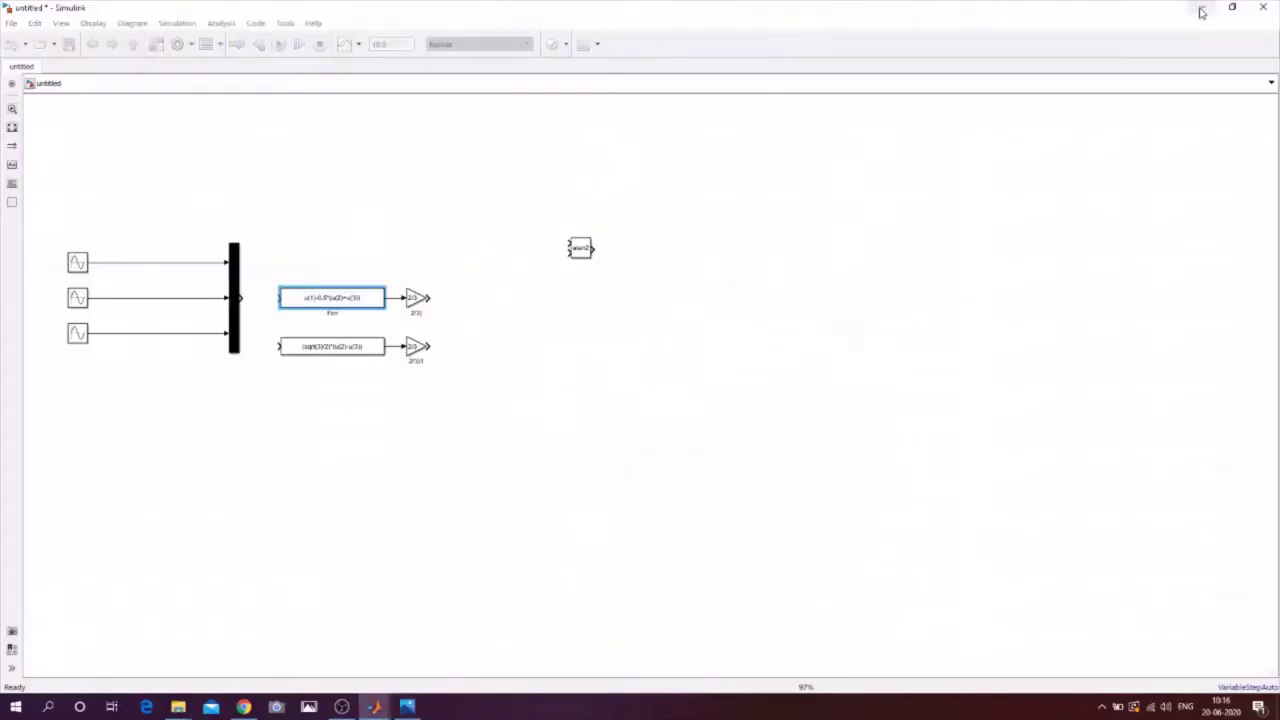
pyautogui.click(407, 706)
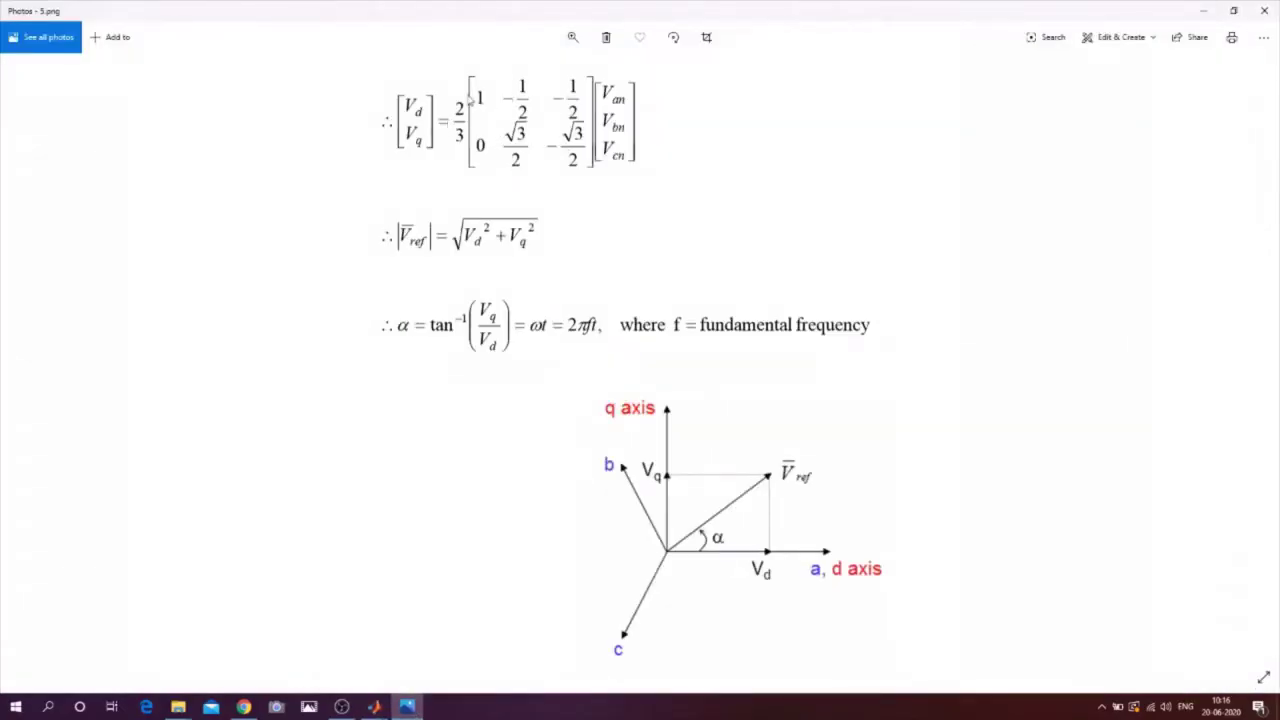
pyautogui.click(1203, 11)
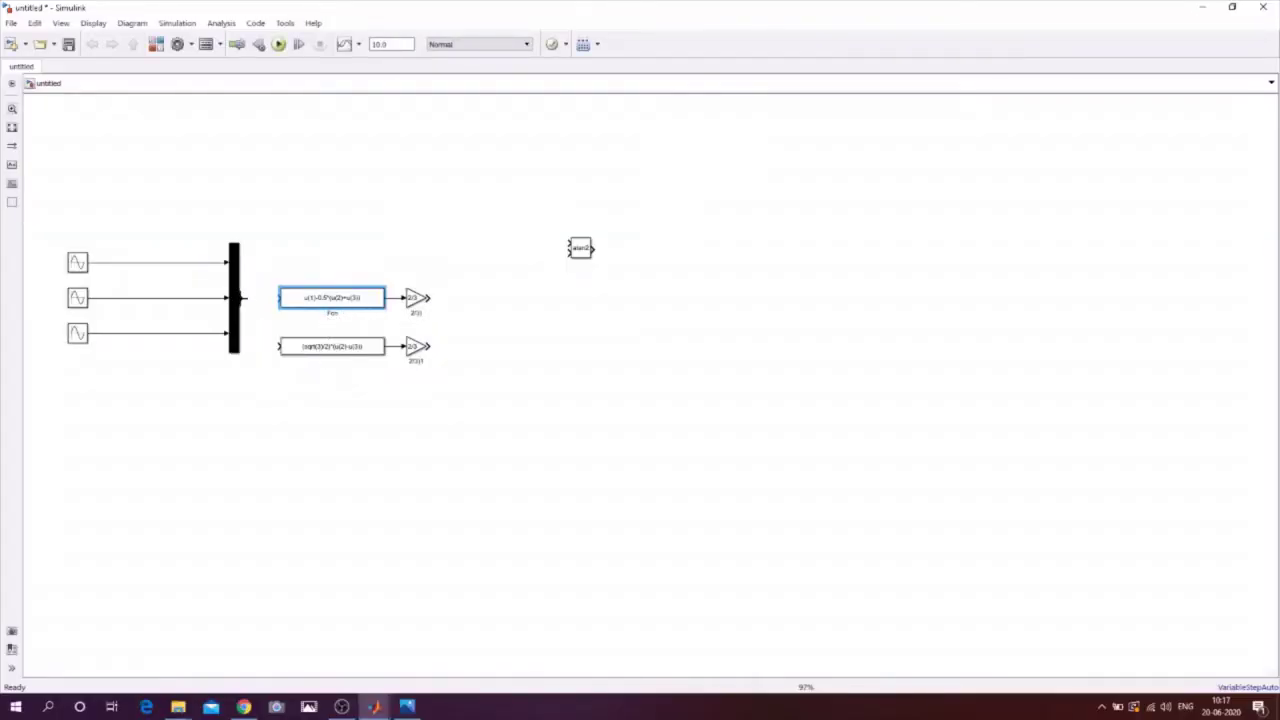
pyautogui.moveTo(241, 297); pyautogui.dragTo(280, 297)
pyautogui.moveTo(277, 344); pyautogui.dragTo(262, 298)
# Step: Add an Out1 block from the commonly used blocks, connect the upper 2/3 gain to it, and name it V_alpha
pyautogui.click(156, 44)
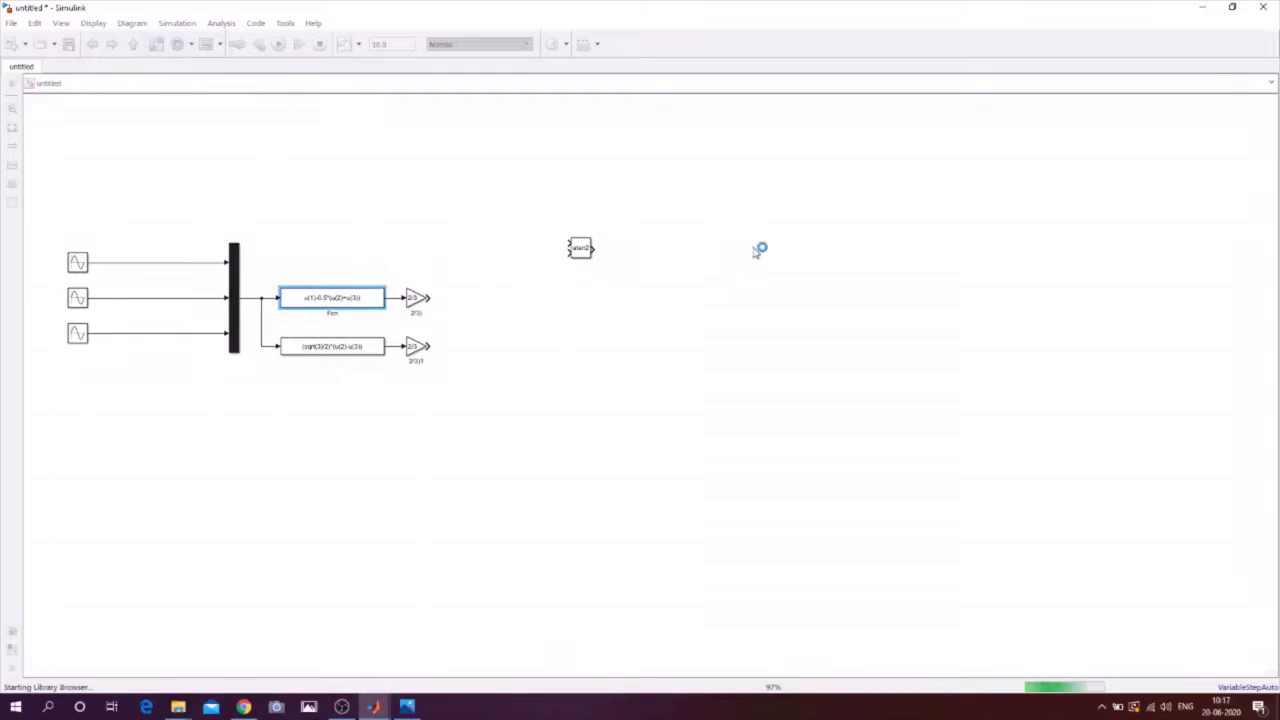
pyautogui.click(485, 76)
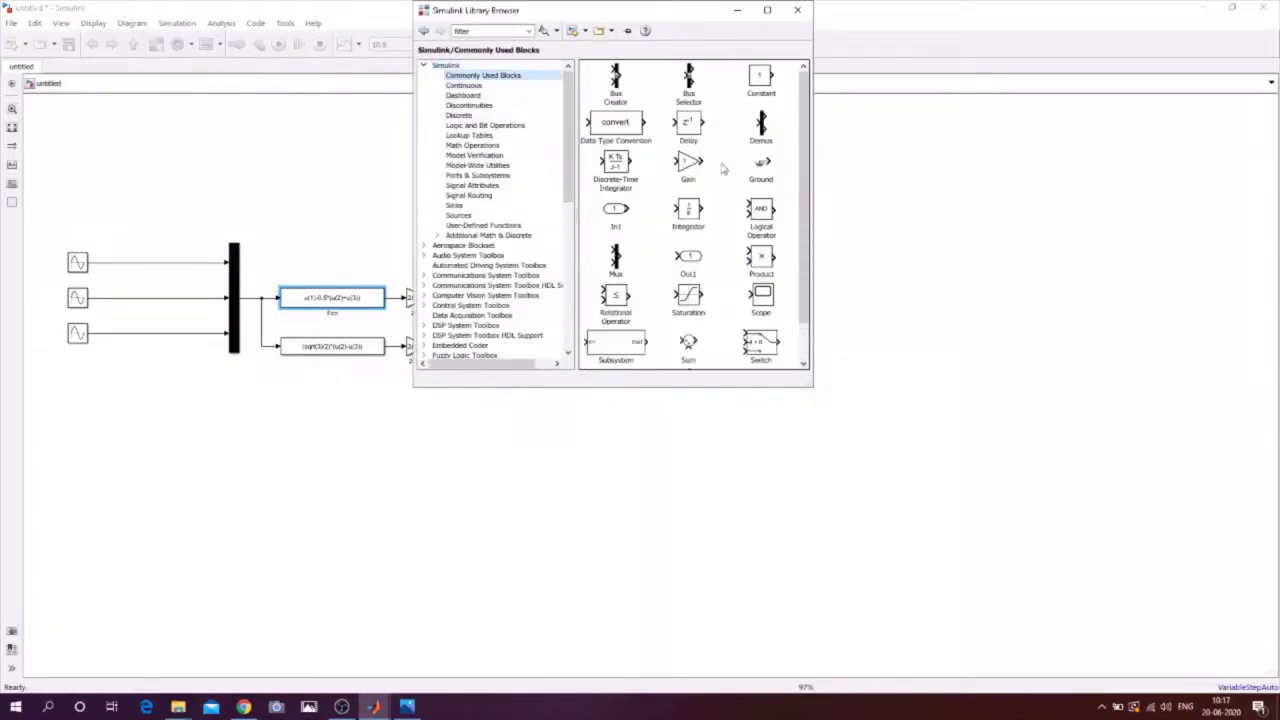
pyautogui.moveTo(806, 172); pyautogui.dragTo(806, 208)
pyautogui.click(688, 213)
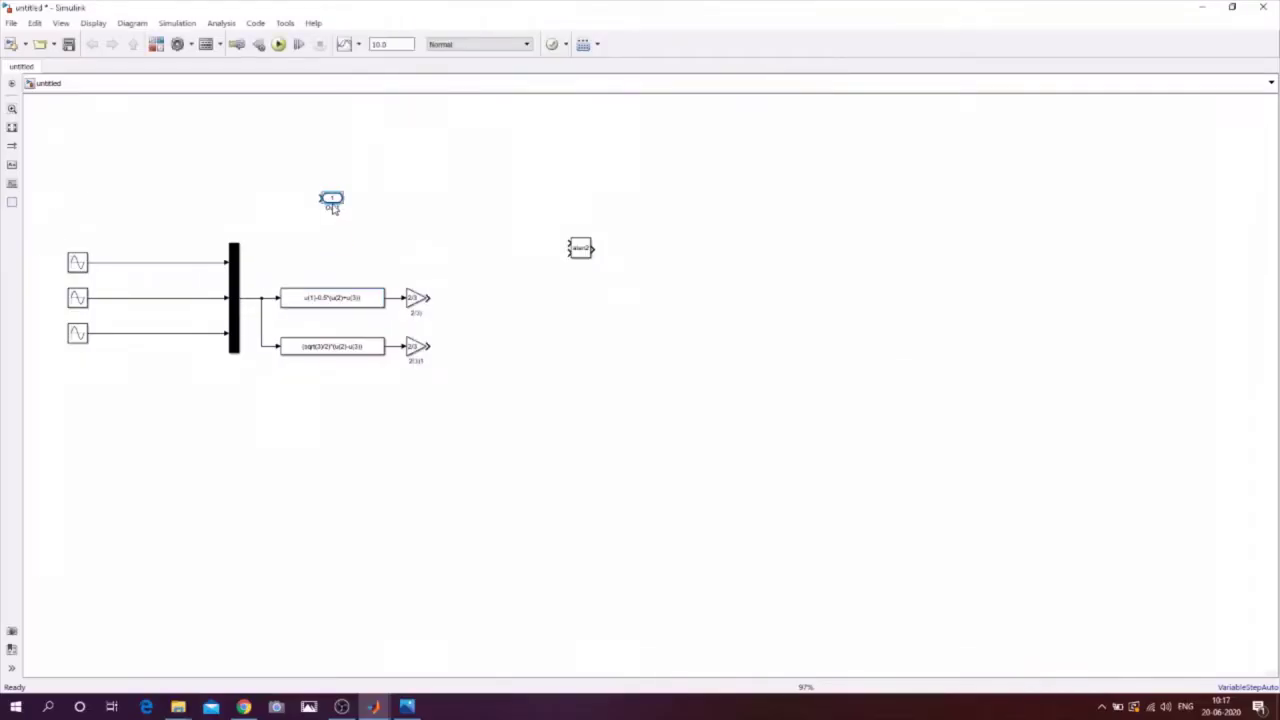
pyautogui.moveTo(336, 200); pyautogui.dragTo(529, 216)
pyautogui.click(440, 285)
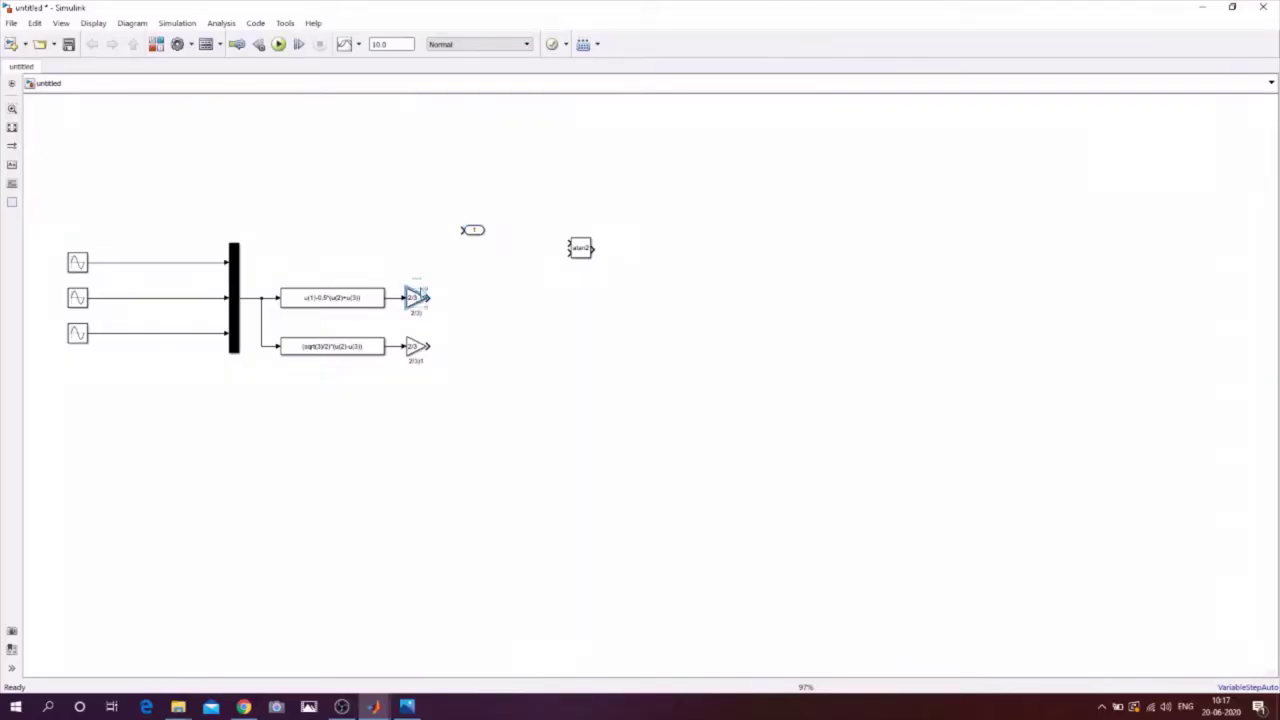
pyautogui.keyDown('ctrl'); pyautogui.click(478, 232); pyautogui.keyUp('ctrl')
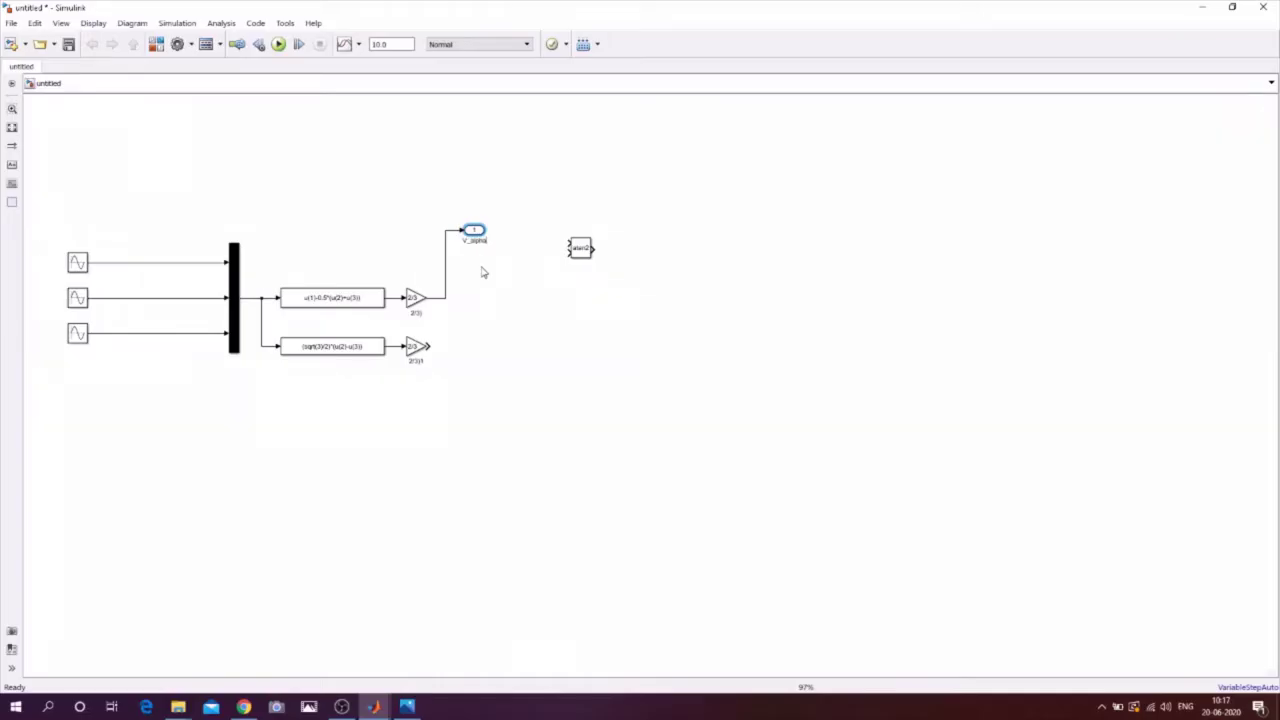
# Step: Copy the V_alpha output port beside the lower 2/3 gain, connect it to that gain, and name it V_beta
pyautogui.moveTo(480, 232); pyautogui.dragTo(498, 354)
pyautogui.click(415, 347)
pyautogui.keyDown('ctrl'); pyautogui.click(493, 350); pyautogui.keyUp('ctrl')
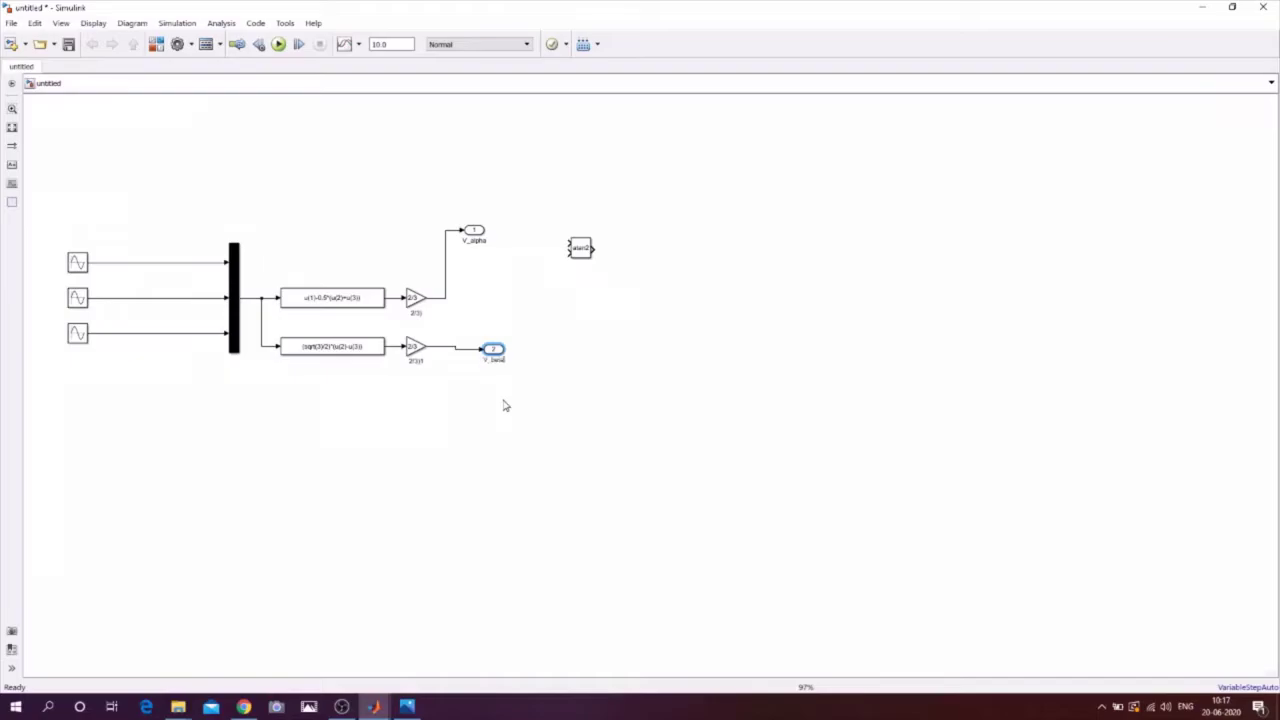
pyautogui.click(505, 406)
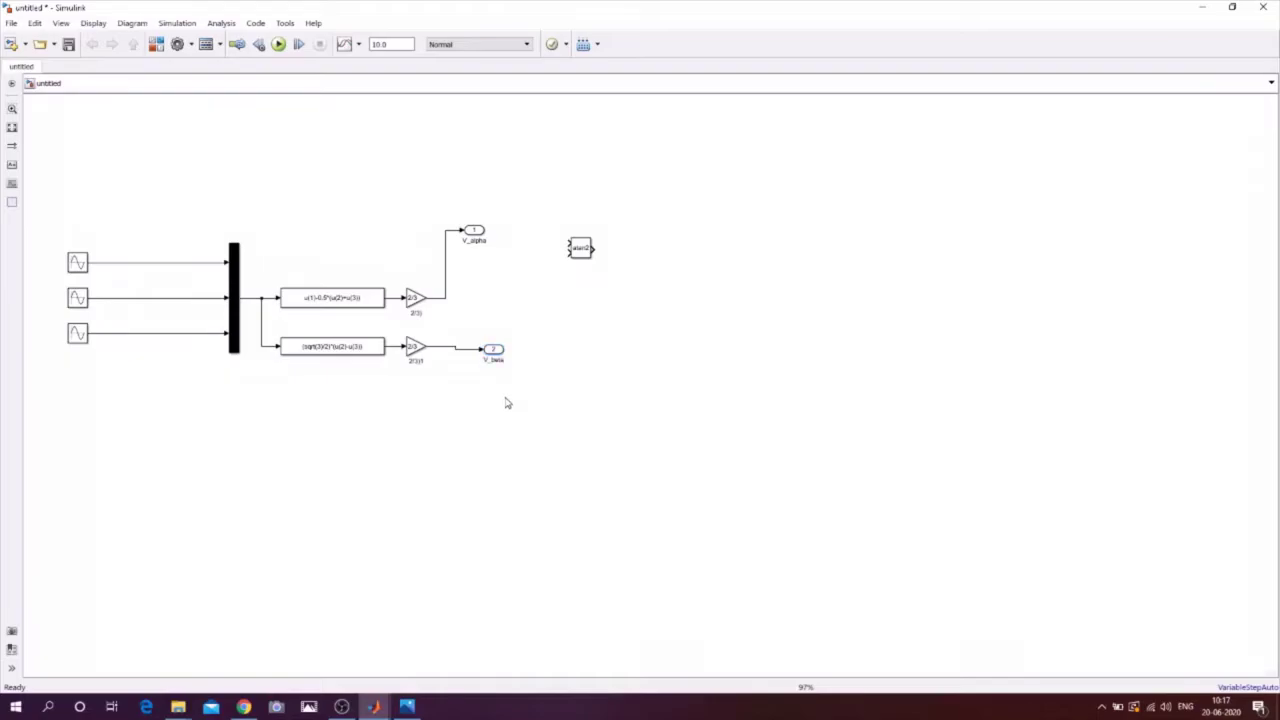
# Step: Choose atan2 as the function of the trigonometric block and accept its settings
pyautogui.doubleClick(579, 251)
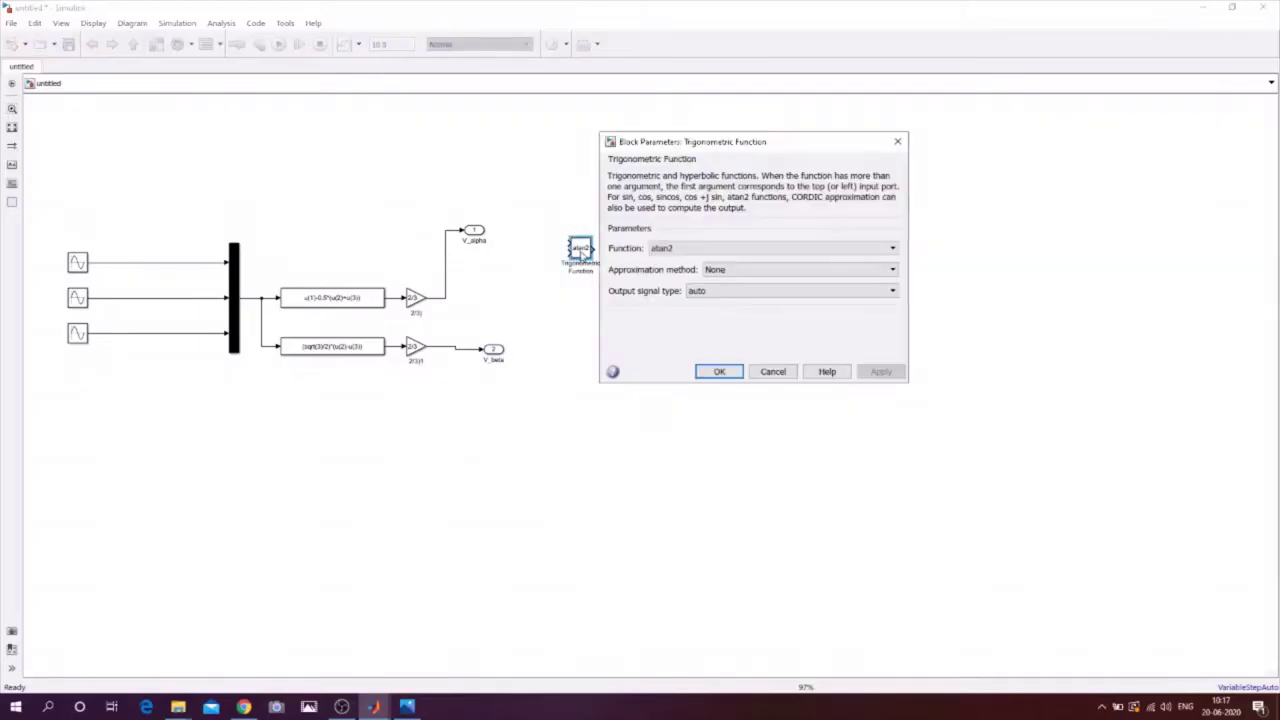
pyautogui.click(749, 250)
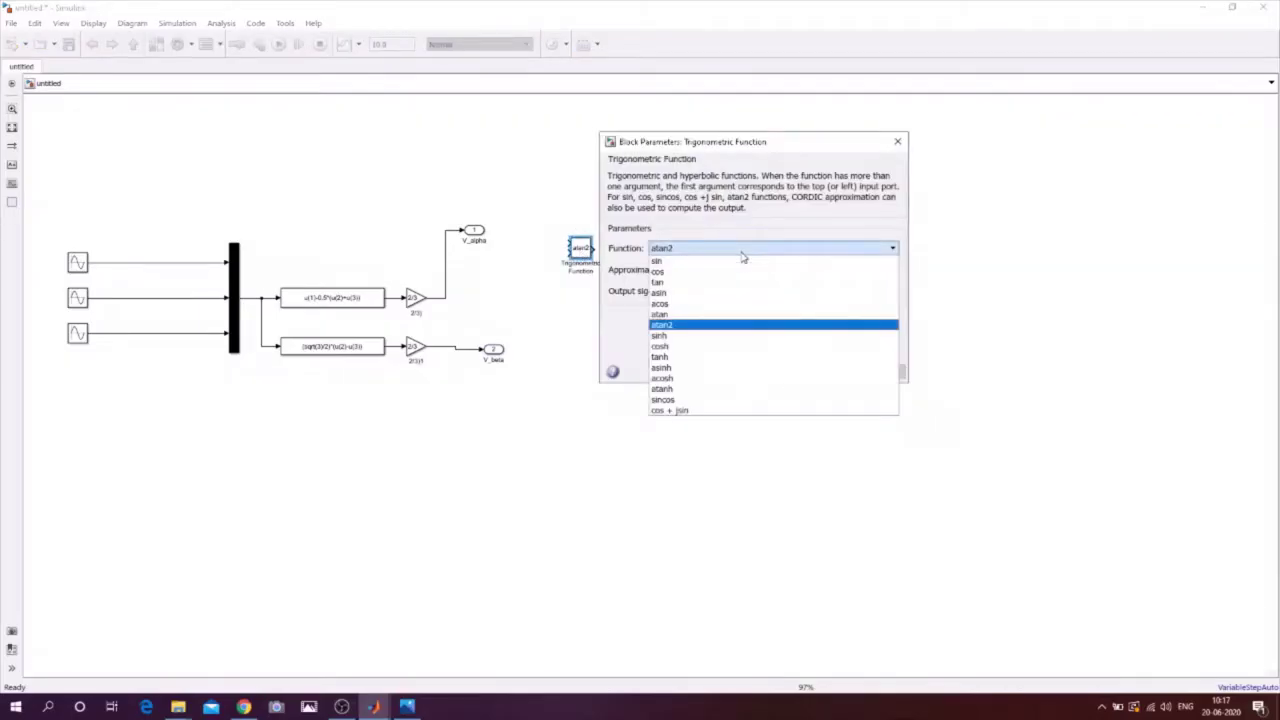
pyautogui.click(664, 326)
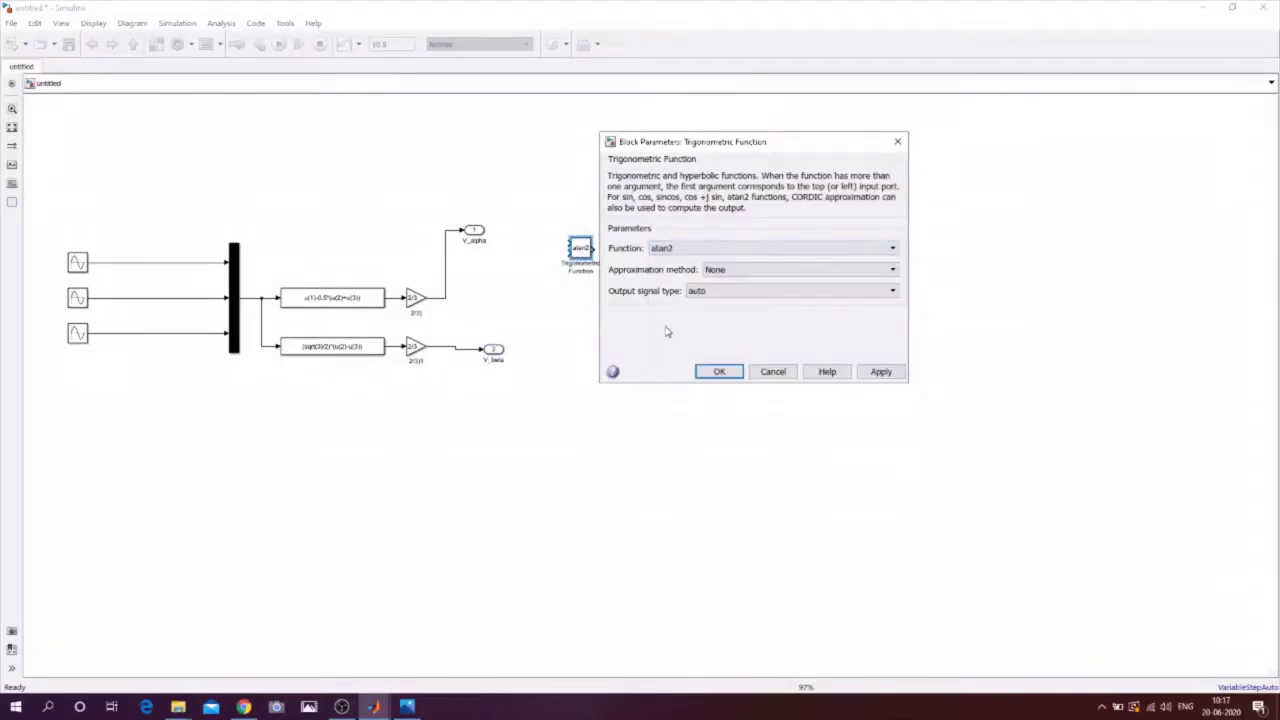
pyautogui.click(718, 372)
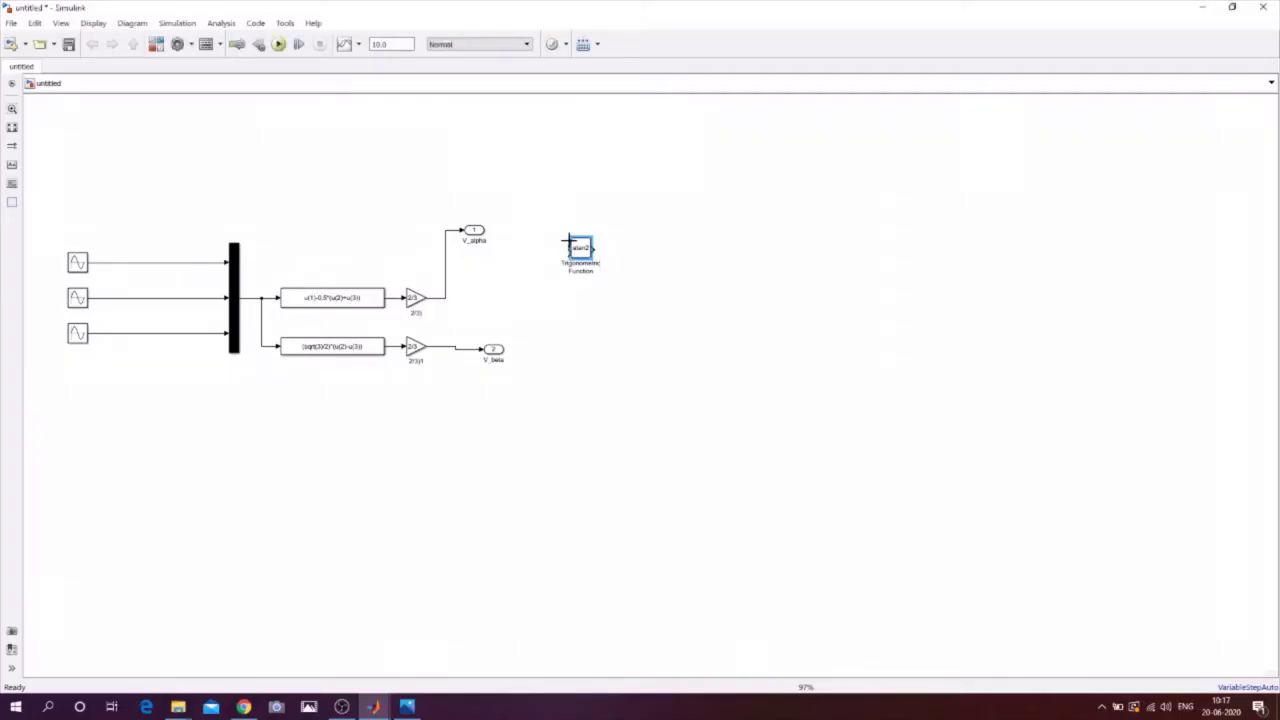
# Step: Check the angle formula in Photos, and wire the V_beta signal to the atan2 block's first input and V_alpha to its second
pyautogui.click(407, 706)
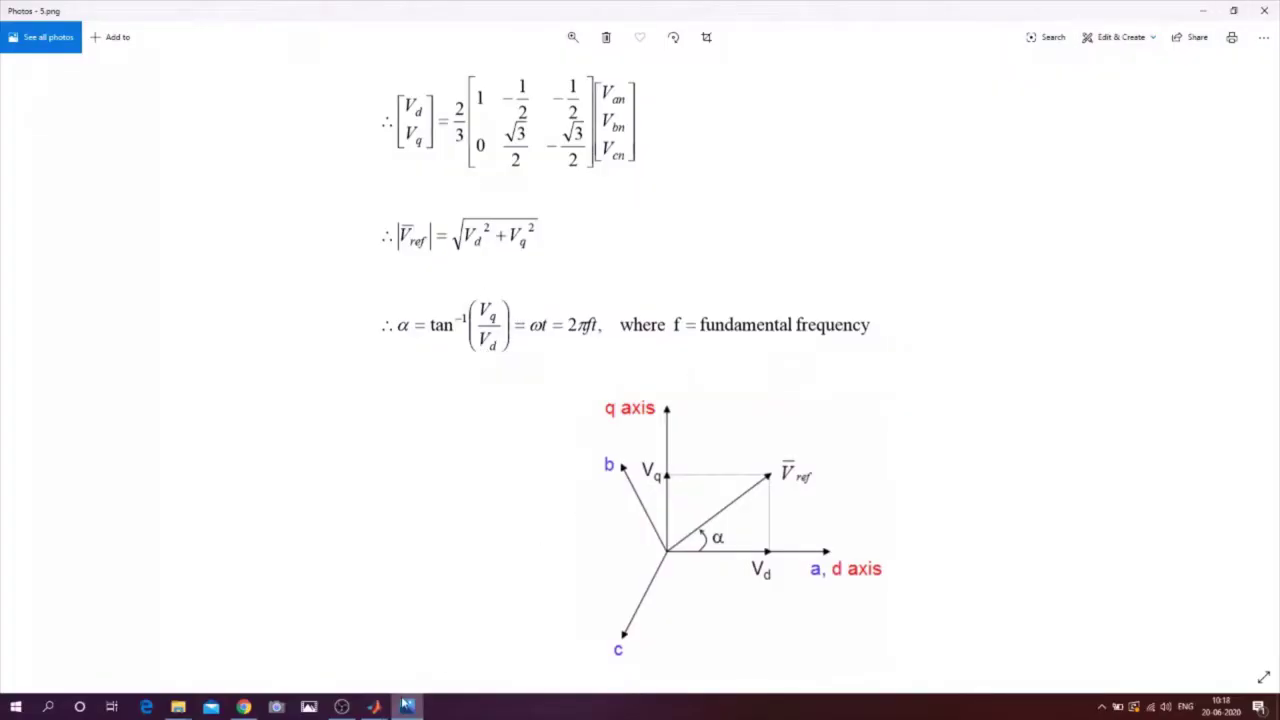
pyautogui.moveTo(373, 706)
pyautogui.click(452, 650)
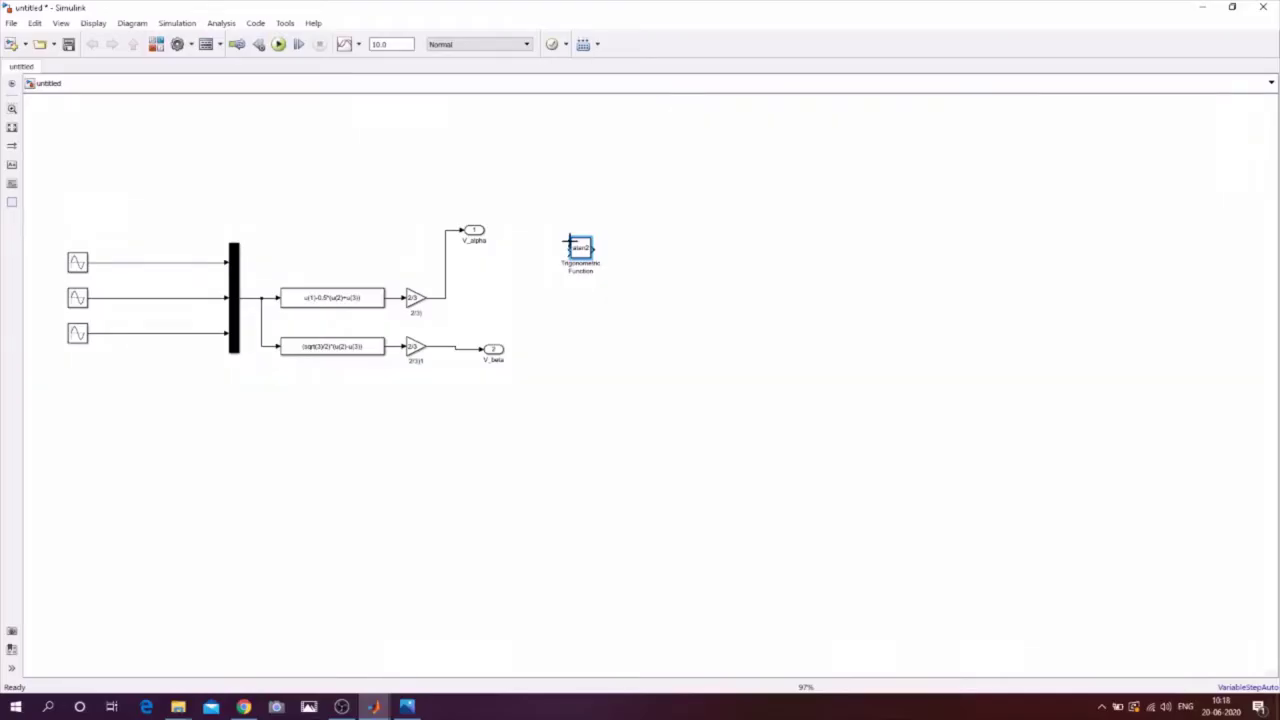
pyautogui.moveTo(565, 242); pyautogui.dragTo(458, 348)
pyautogui.moveTo(565, 255); pyautogui.dragTo(446, 252)
# Step: Copy the V_beta output port beyond the atan2 block, connect it to the block's output, and name it angle
pyautogui.moveTo(497, 356); pyautogui.dragTo(592, 250)
pyautogui.click(589, 251)
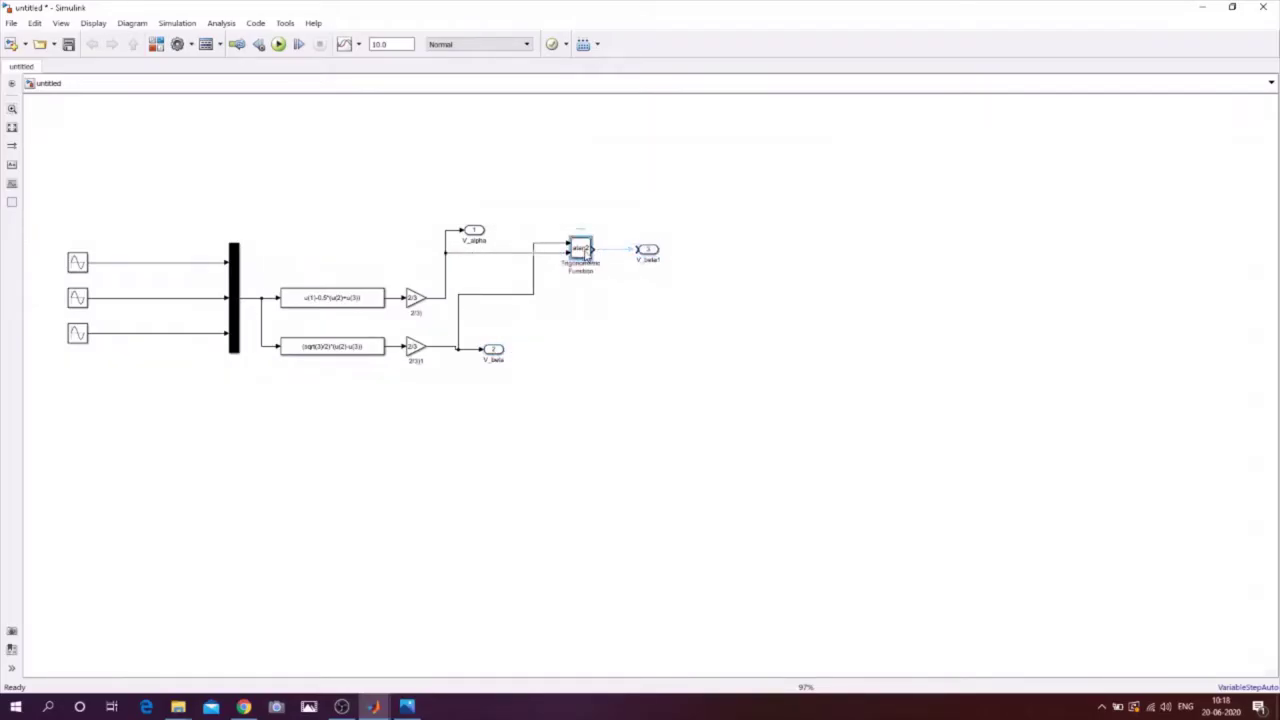
pyautogui.click(648, 252)
pyautogui.click(779, 310)
# Step: Group all blocks except the three sine sources and the output ports' external connections into a single subsystem
pyautogui.moveTo(137, 160); pyautogui.dragTo(884, 513)
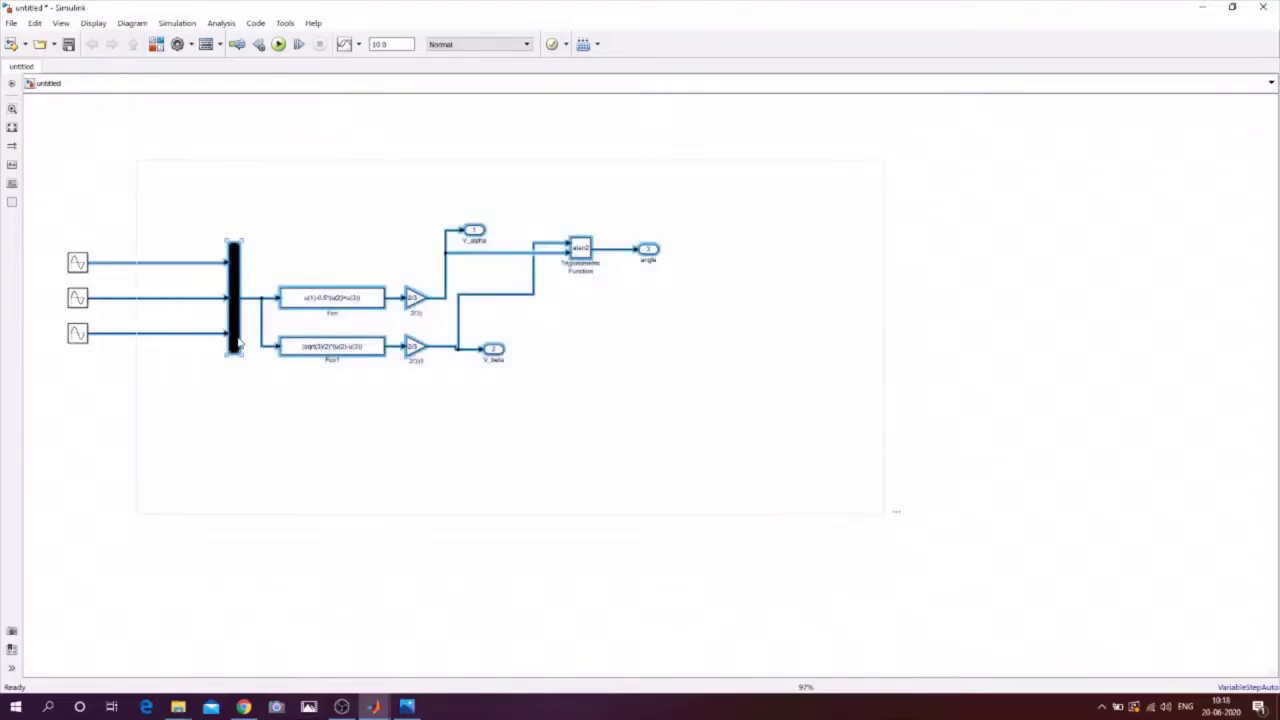
pyautogui.rightClick(235, 264)
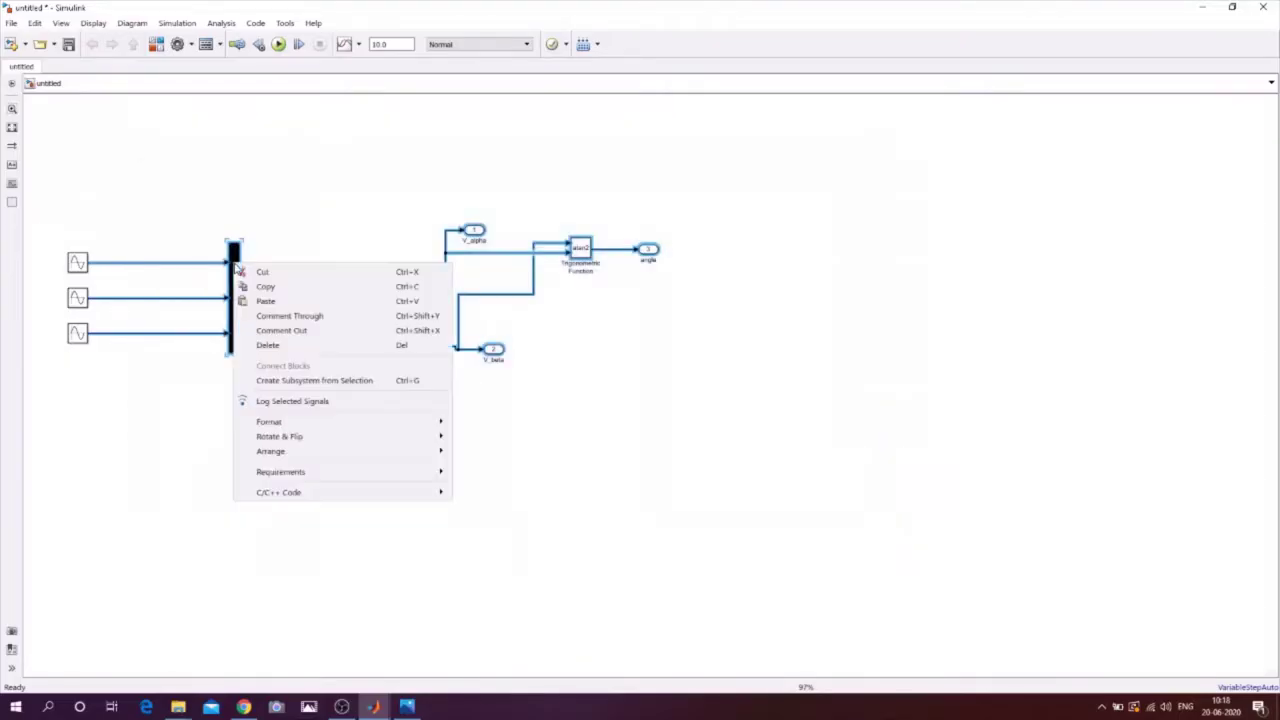
pyautogui.click(280, 381)
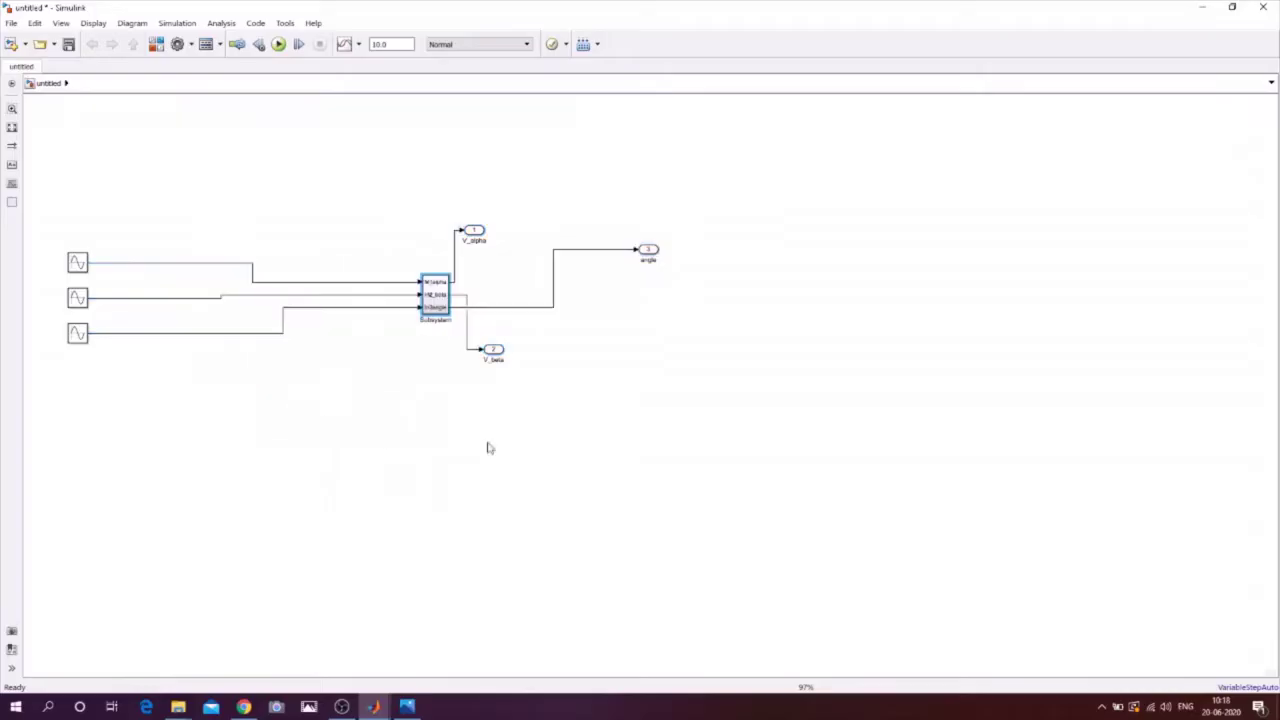
# Step: Enlarge the new subsystem block, and move the V_beta and angle output ports close to its outputs
pyautogui.moveTo(421, 320); pyautogui.dragTo(311, 332)
pyautogui.moveTo(494, 352); pyautogui.dragTo(500, 289)
pyautogui.moveTo(650, 256); pyautogui.dragTo(527, 333)
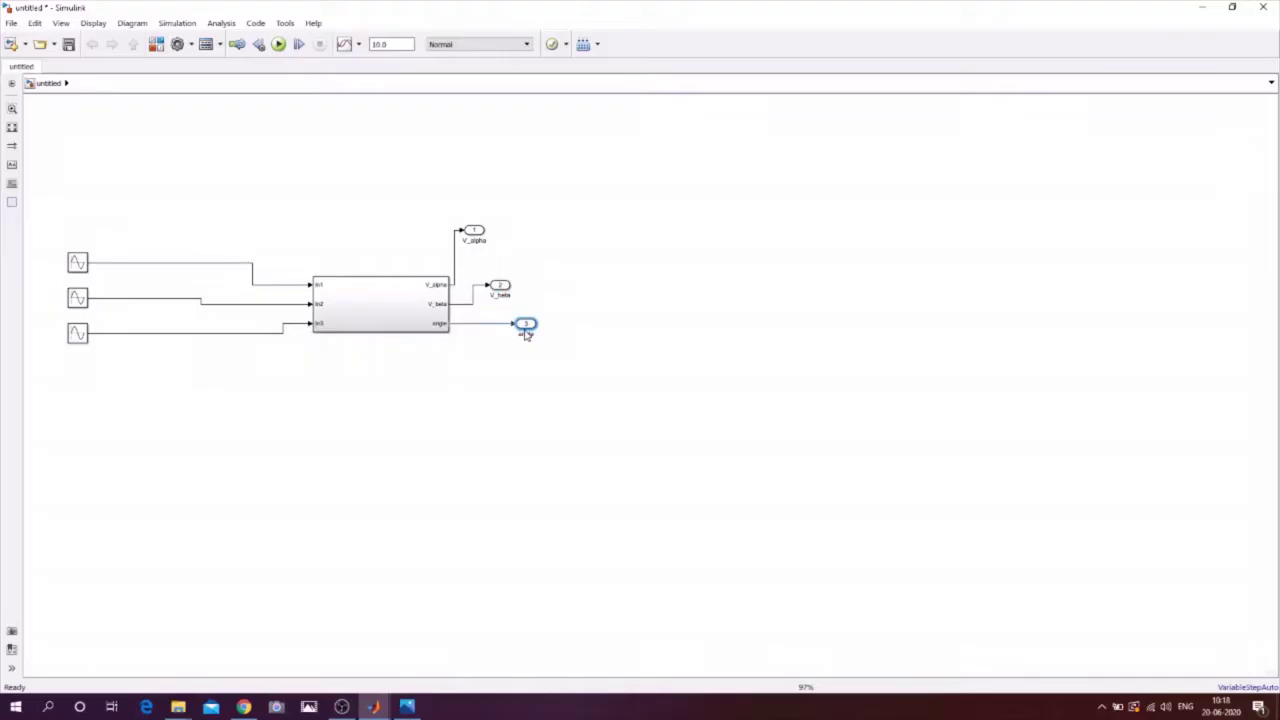
# Step: Open the subsystem and rename its three input ports A, B and C from first to third
pyautogui.doubleClick(409, 309)
pyautogui.click(47, 147)
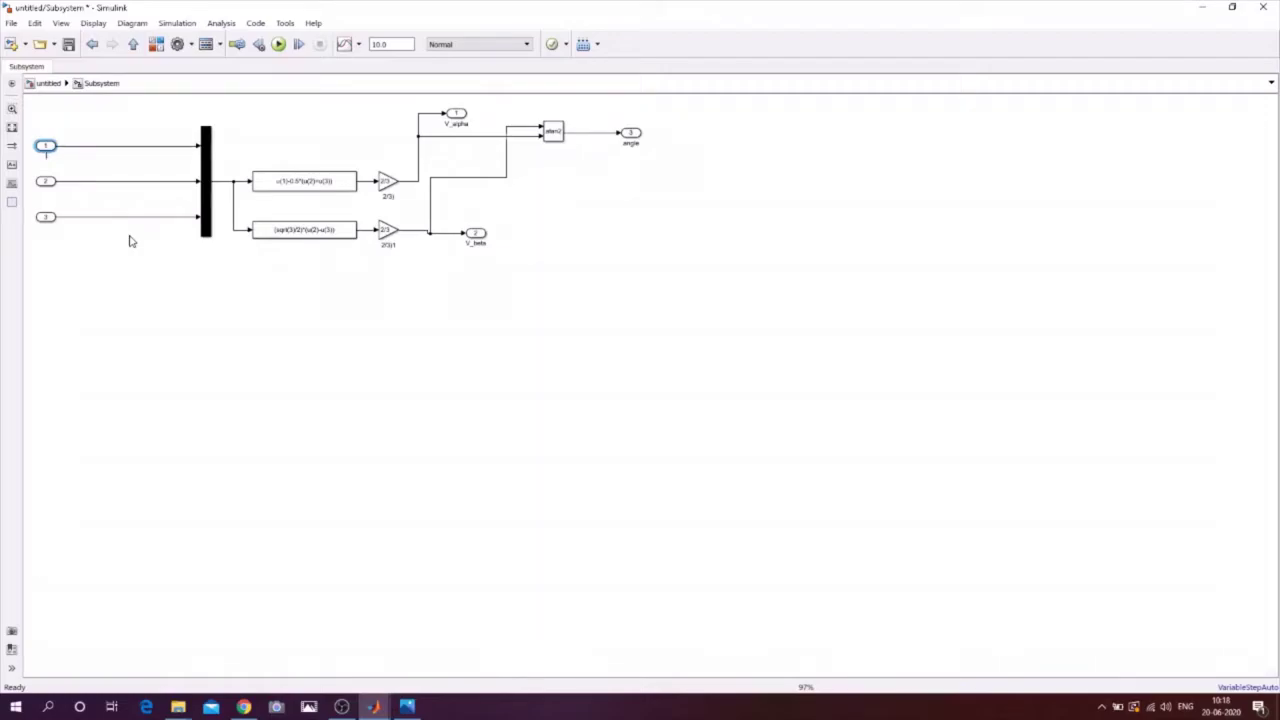
pyautogui.click(45, 182)
pyautogui.click(47, 218)
pyautogui.click(50, 232)
pyautogui.click(50, 222)
pyautogui.click(103, 369)
# Step: Align the V_beta output port inside the subsystem with the lower 2/3 gain so its connecting line runs straight
pyautogui.click(474, 236)
pyautogui.moveTo(474, 240); pyautogui.dragTo(478, 237)
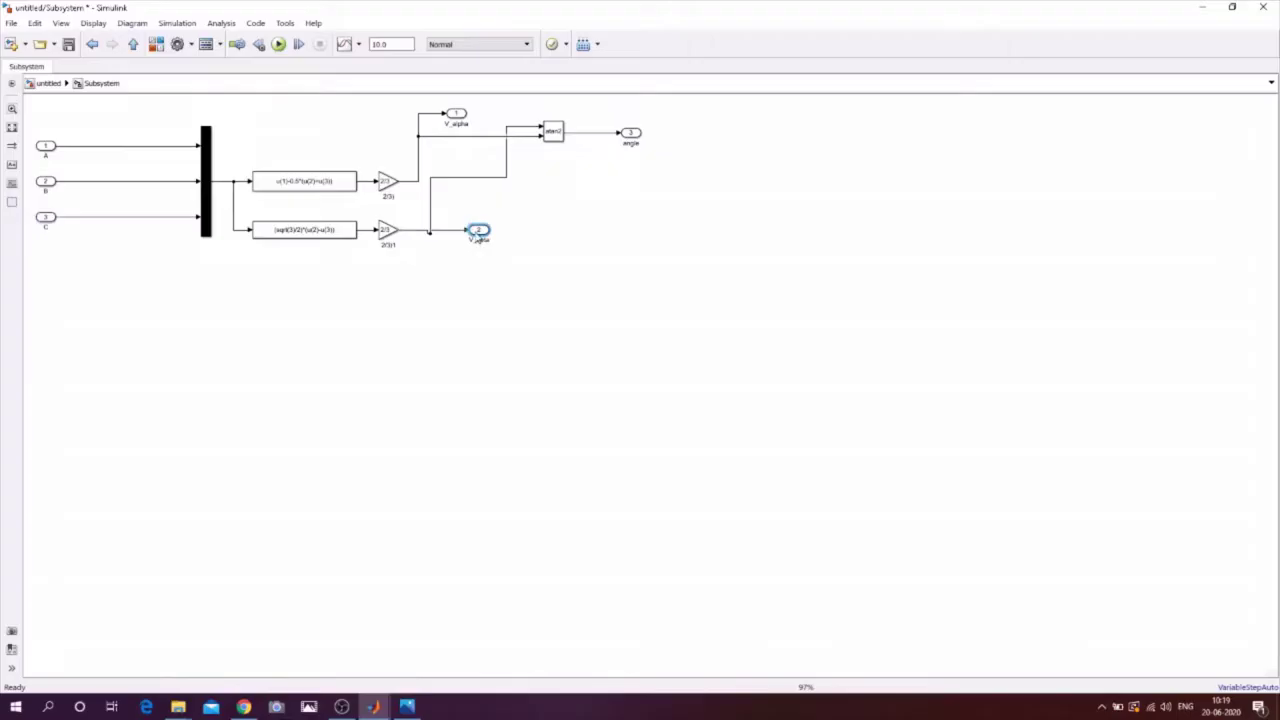
pyautogui.click(428, 230)
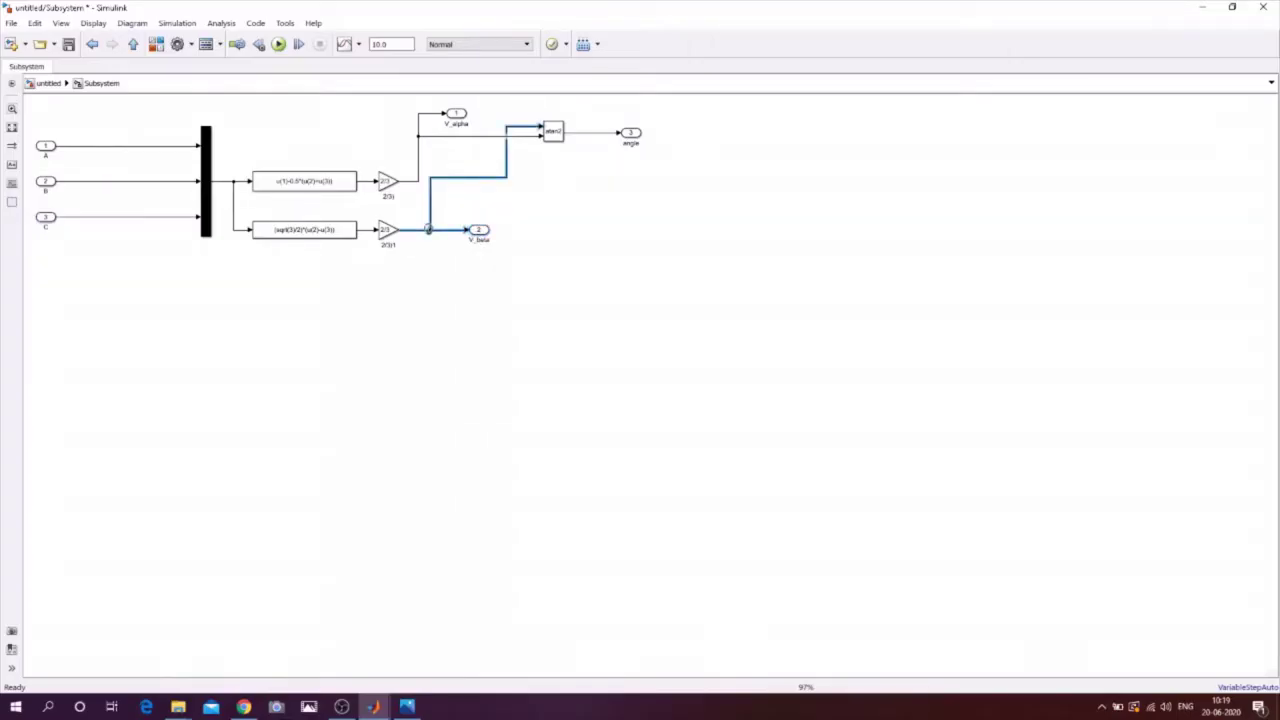
pyautogui.click(420, 275)
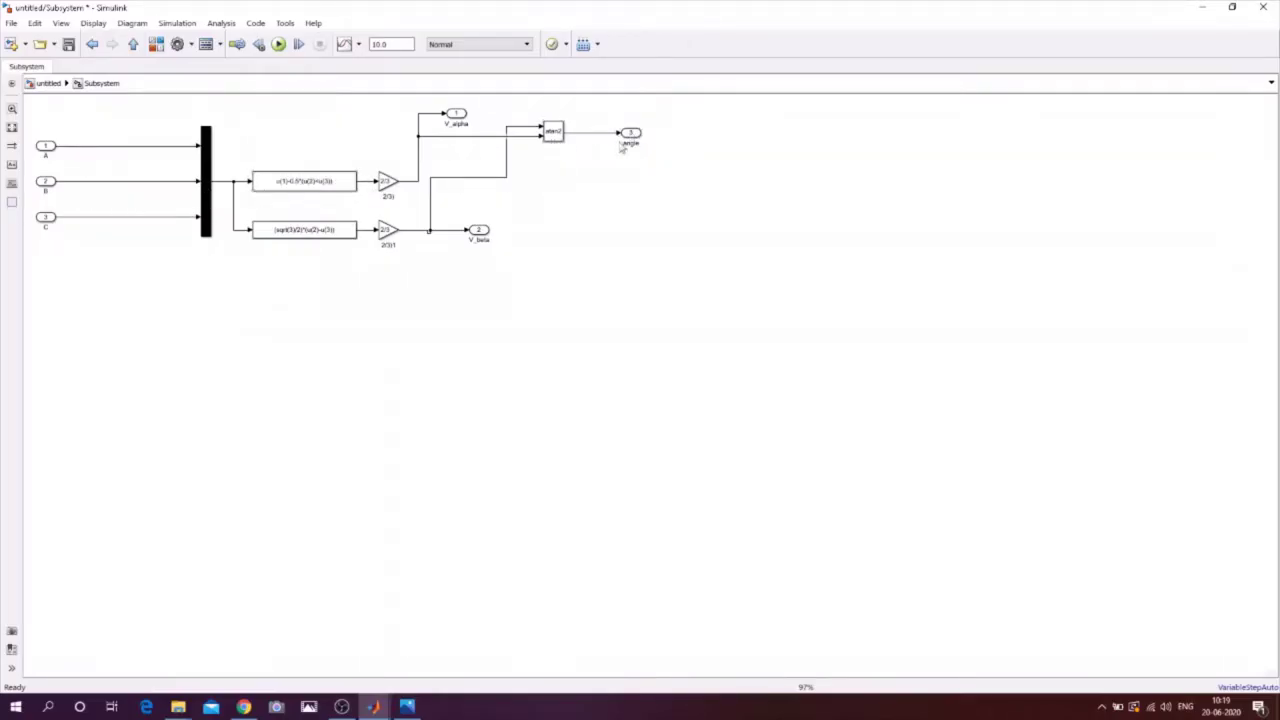
# Step: Return to the top level of the model and rename the subsystem Angle_identification
pyautogui.click(45, 83)
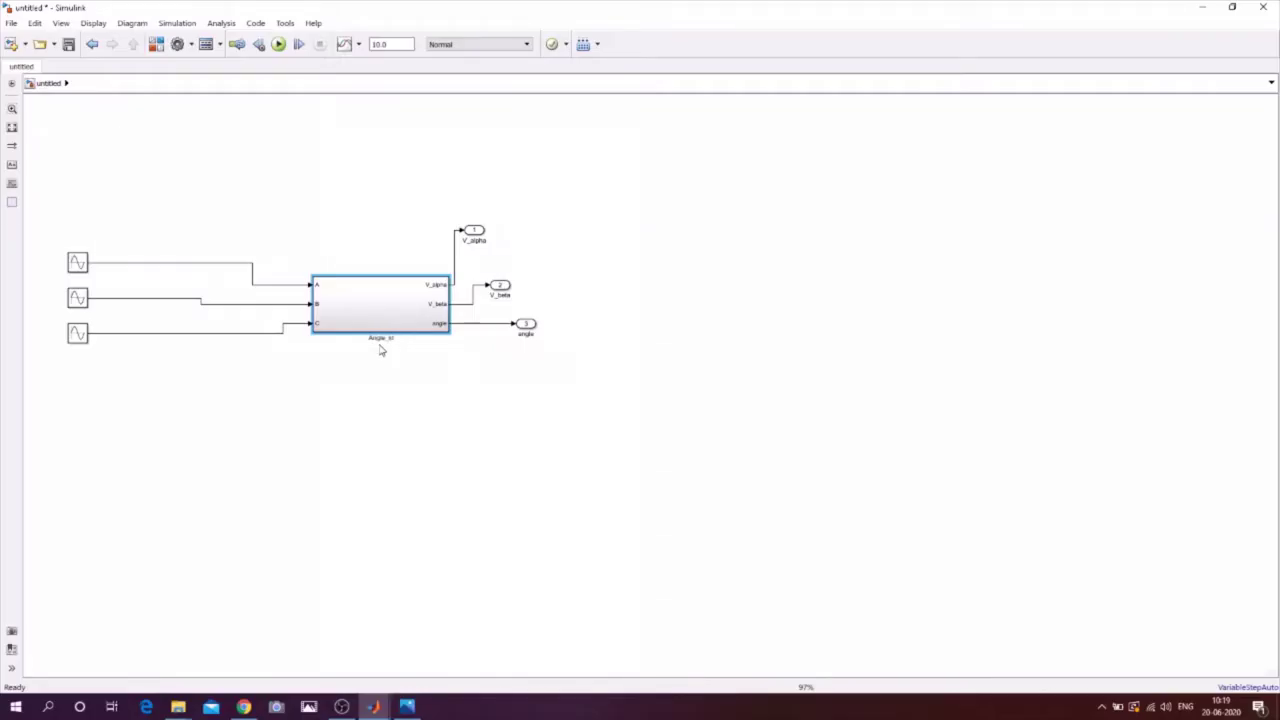
pyautogui.write('fication')
pyautogui.click(435, 419)
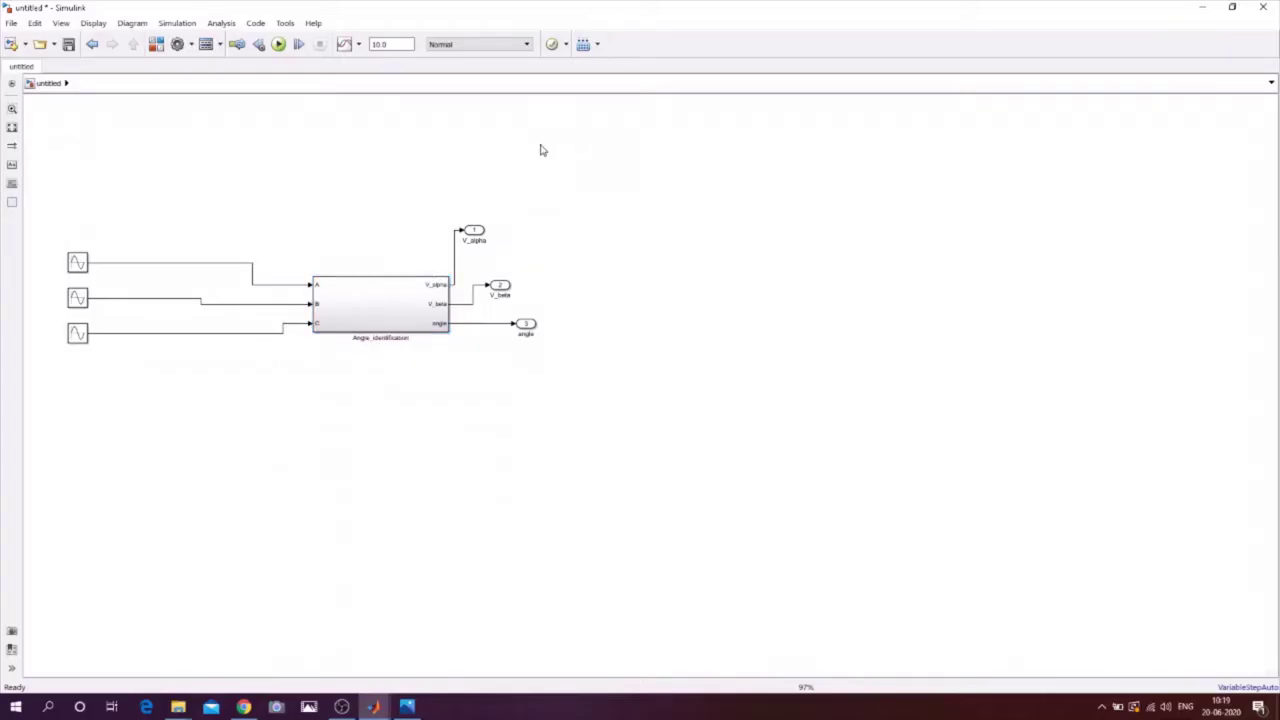
# Step: Reposition the V_beta and V_alpha output ports more neatly beside the subsystem's outputs
pyautogui.moveTo(505, 292); pyautogui.dragTo(537, 297)
pyautogui.moveTo(477, 232); pyautogui.dragTo(528, 266)
pyautogui.click(641, 299)
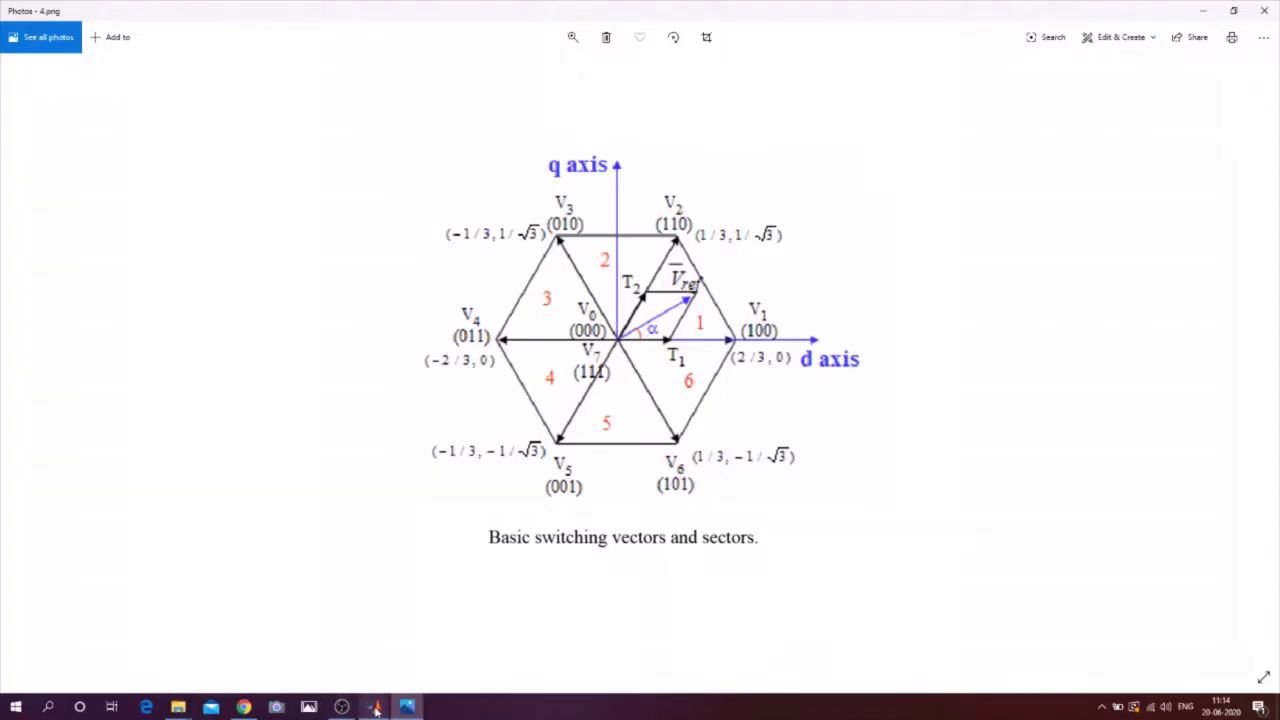
# Step: Switch to the Simulink model with the prepared comparison blocks, add an input port named angle, and connect it to the rad2deg gain
pyautogui.moveTo(375, 708)
pyautogui.click(420, 656)
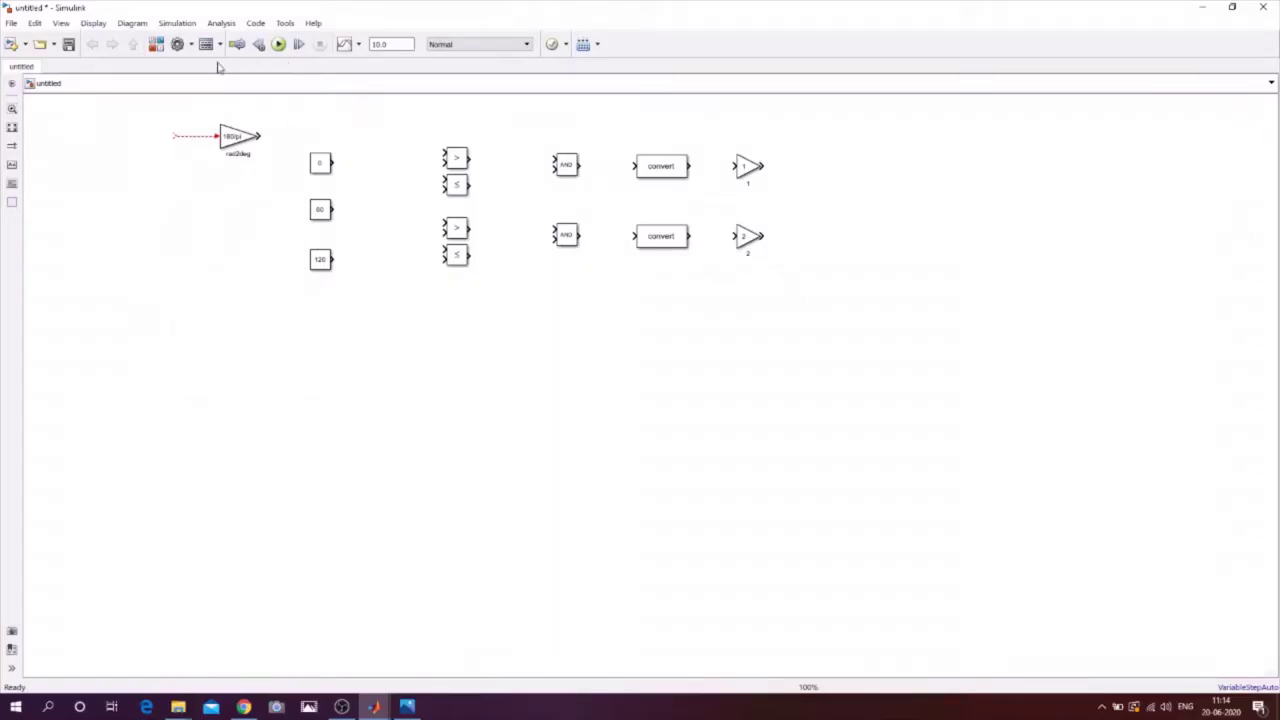
pyautogui.click(157, 45)
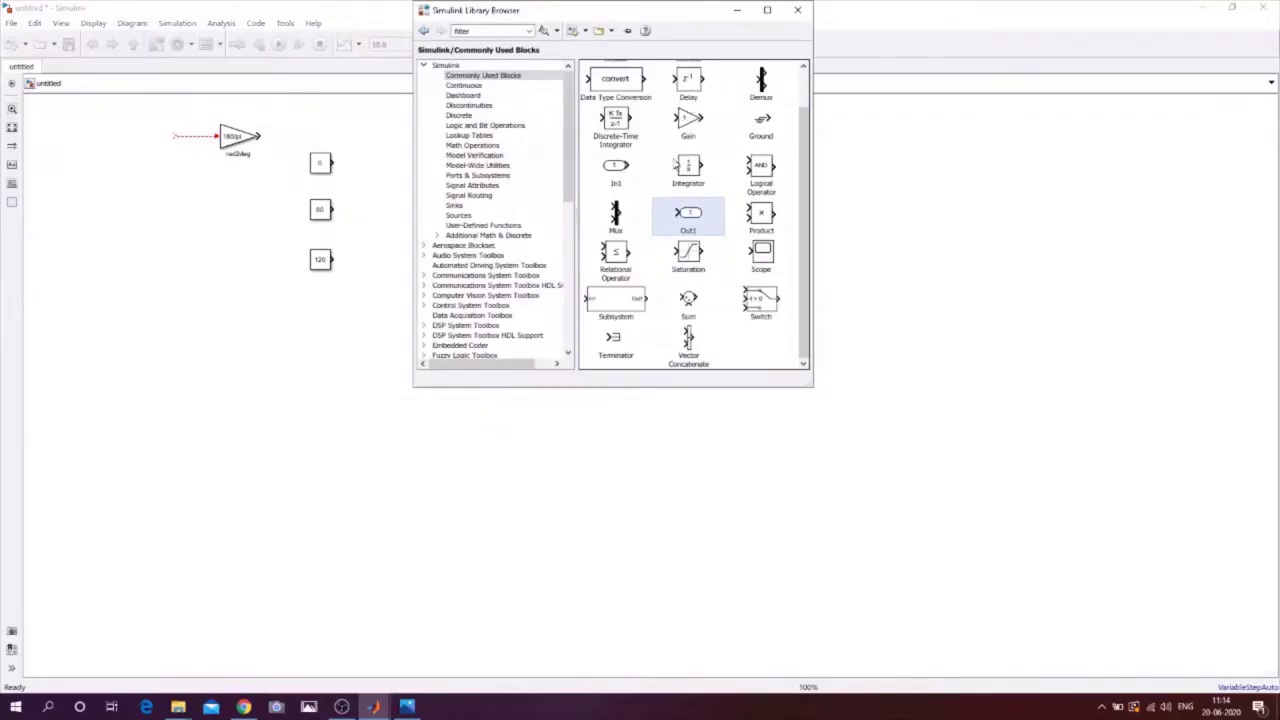
pyautogui.moveTo(614, 168); pyautogui.dragTo(116, 157)
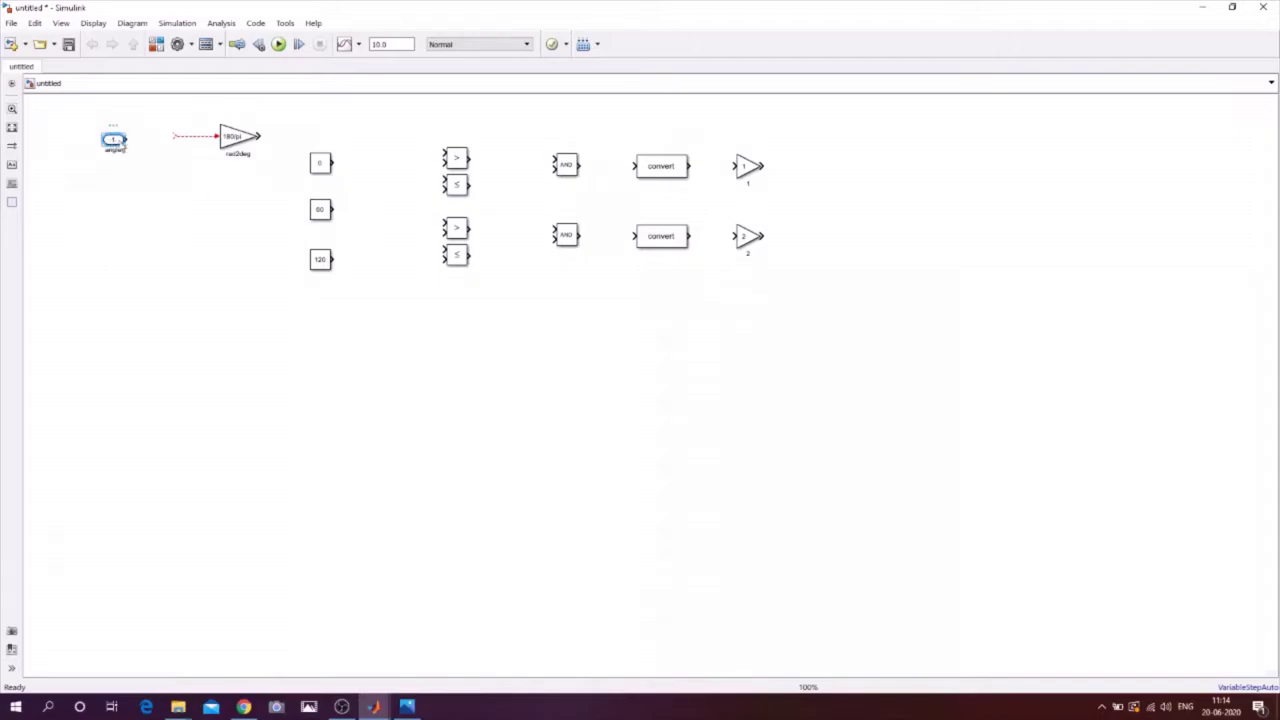
pyautogui.moveTo(116, 146); pyautogui.dragTo(164, 146)
# Step: Review the rad2deg gain's block parameters and accept them as they are
pyautogui.click(226, 142)
pyautogui.doubleClick(226, 142)
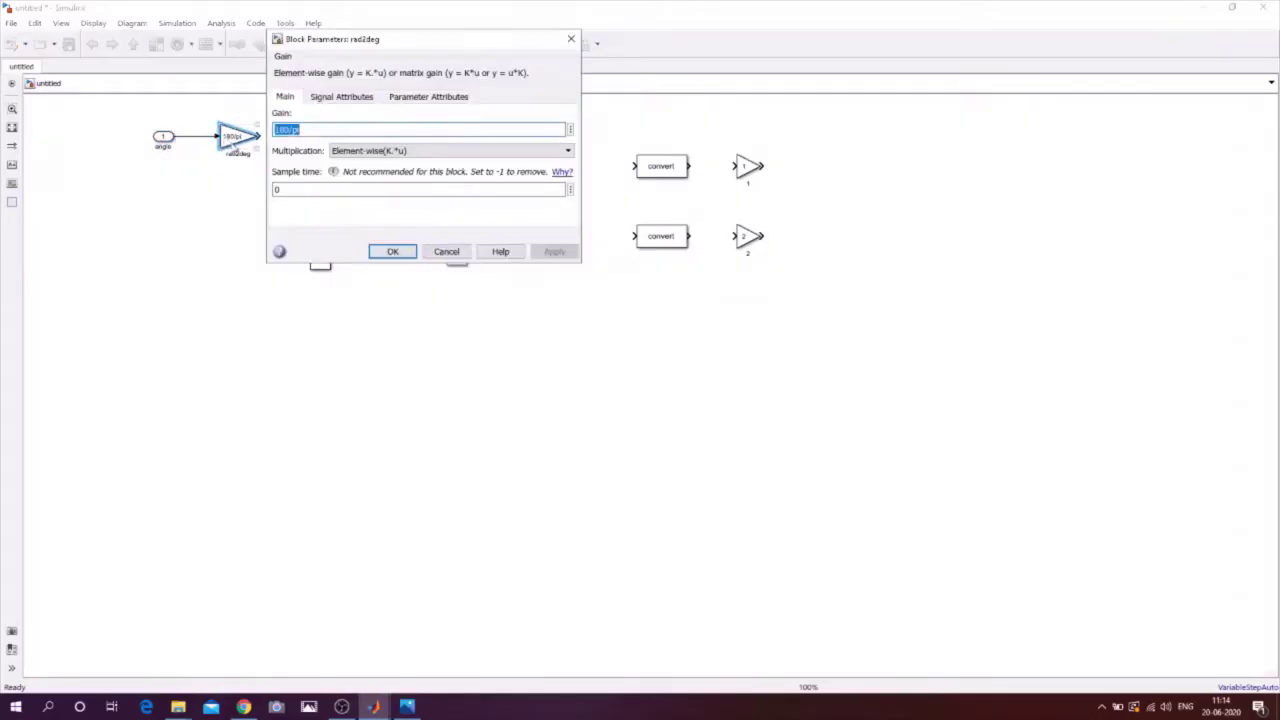
pyautogui.click(393, 252)
pyautogui.click(393, 252)
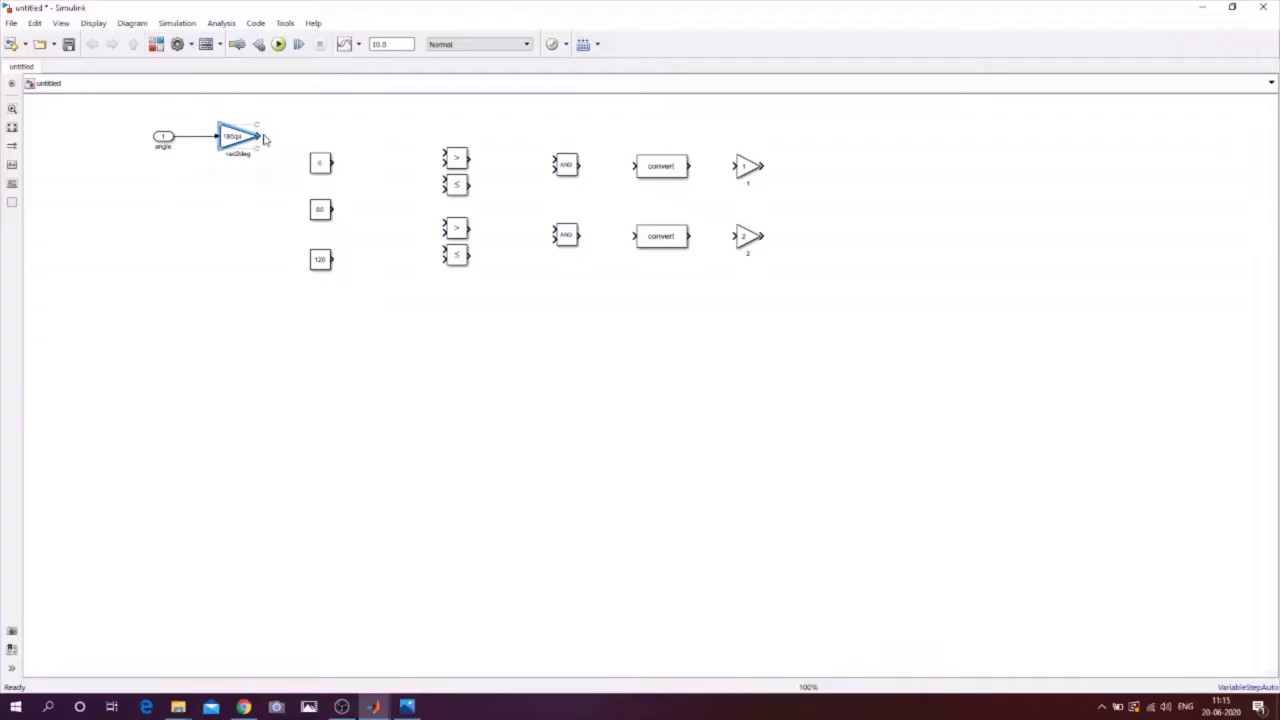
# Step: Wire the rad2deg output and constant 0 to the first > operator, and the same angle signal and constant 60 to the first ≤ operator
pyautogui.moveTo(259, 137); pyautogui.dragTo(451, 150)
pyautogui.moveTo(332, 160); pyautogui.dragTo(444, 163)
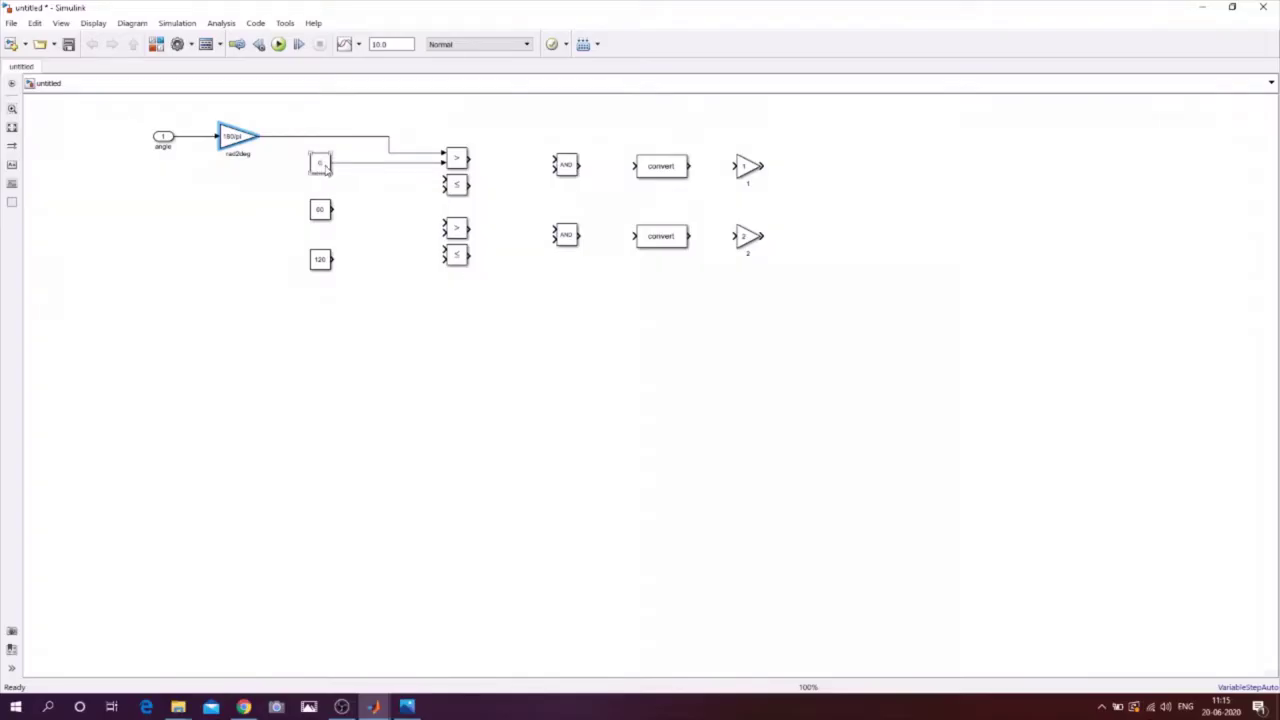
pyautogui.moveTo(386, 153)
pyautogui.mouseDown()
pyautogui.moveTo(429, 186)
pyautogui.moveTo(444, 180)
pyautogui.mouseUp()
pyautogui.click(322, 210)
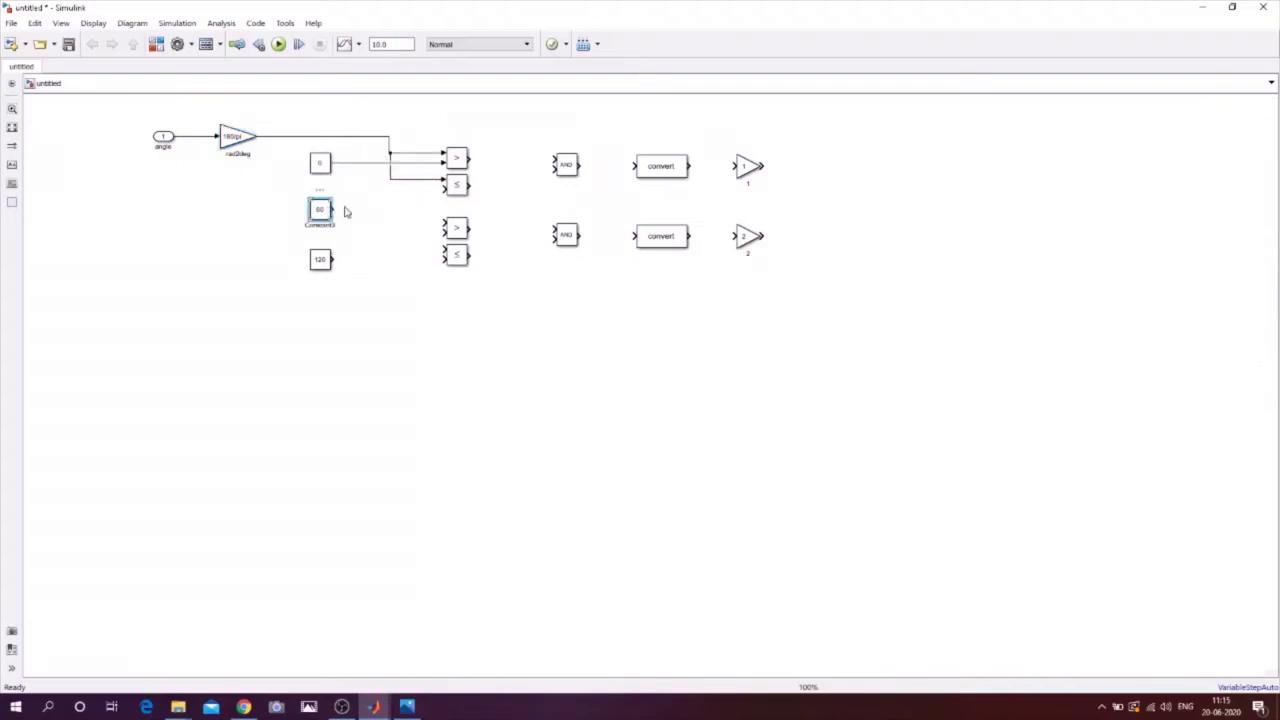
pyautogui.keyDown('ctrl'); pyautogui.click(455, 185); pyautogui.keyUp('ctrl')
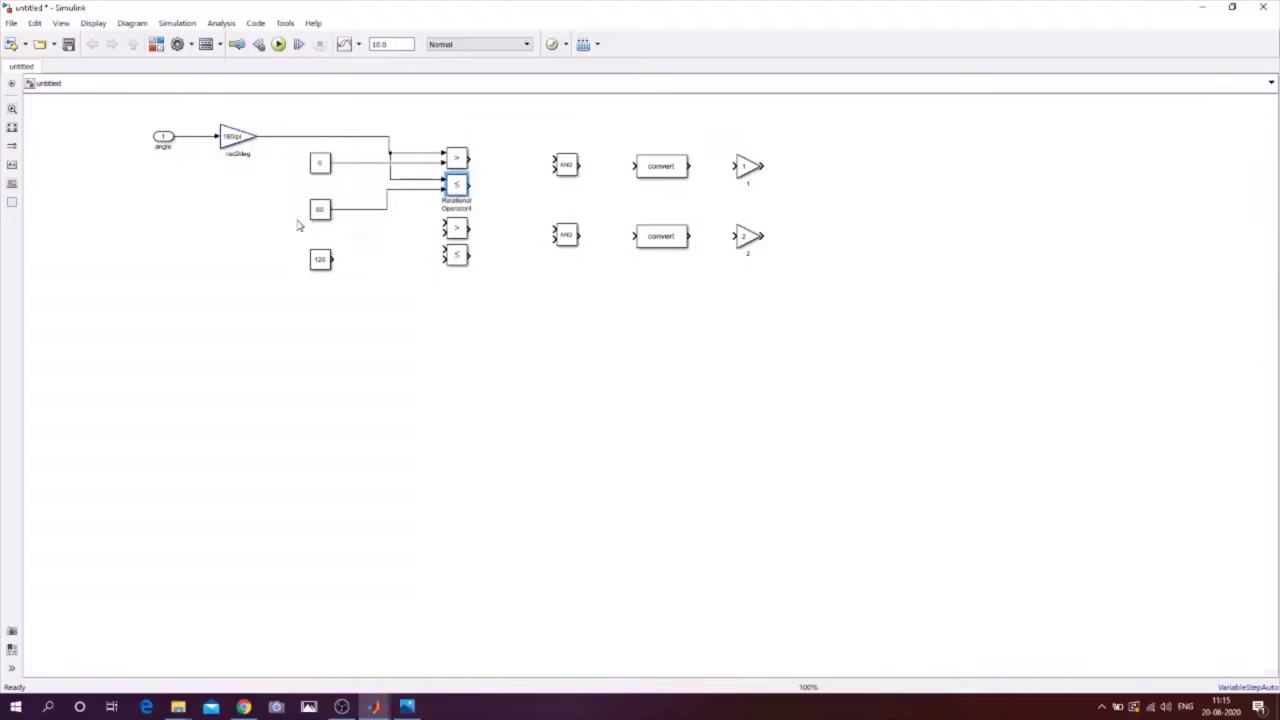
# Step: Check the sector diagram in Photos, and in Simulink wire the first two comparisons through the upper AND and convert blocks into gain 1
pyautogui.click(406, 706)
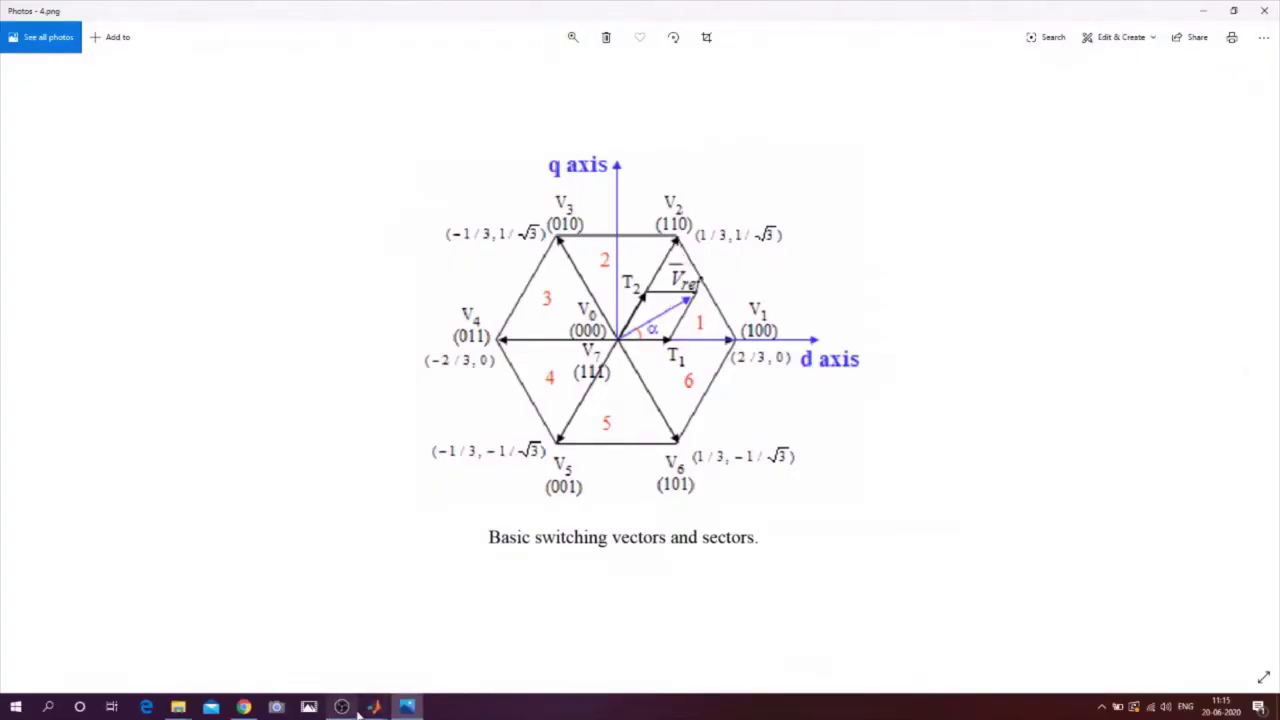
pyautogui.moveTo(374, 707)
pyautogui.click(457, 633)
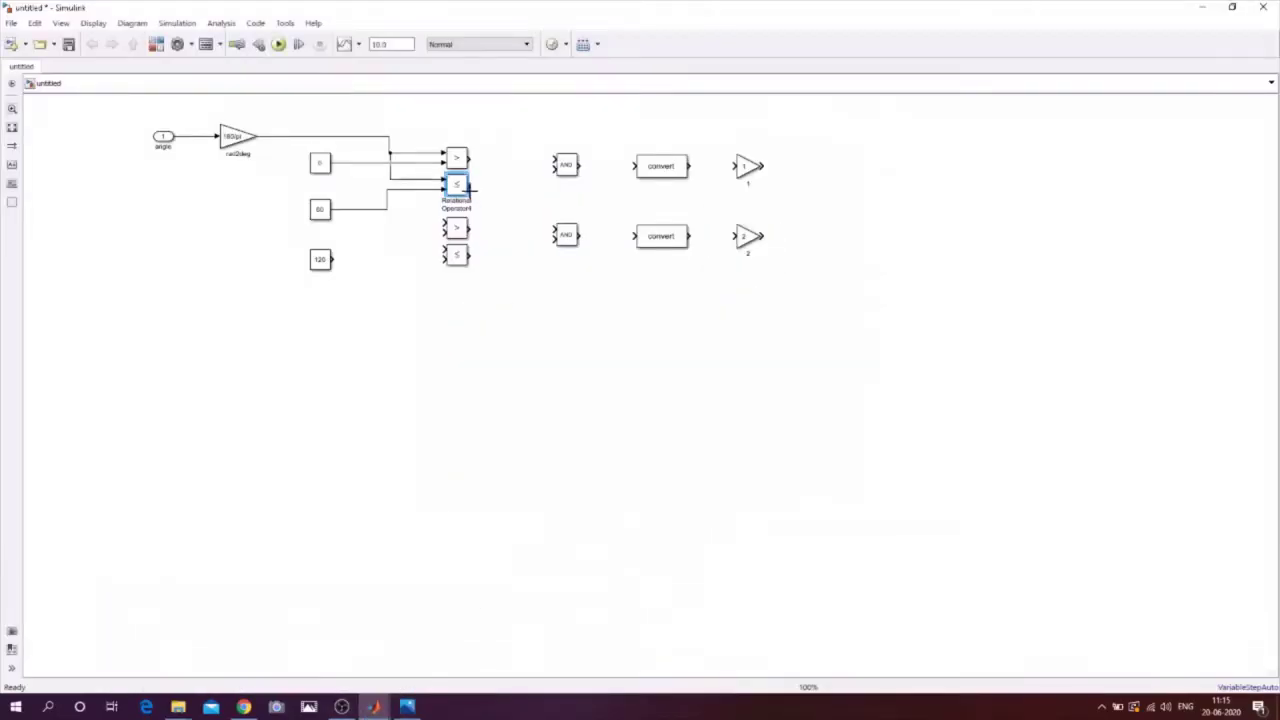
pyautogui.moveTo(466, 164); pyautogui.dragTo(566, 165)
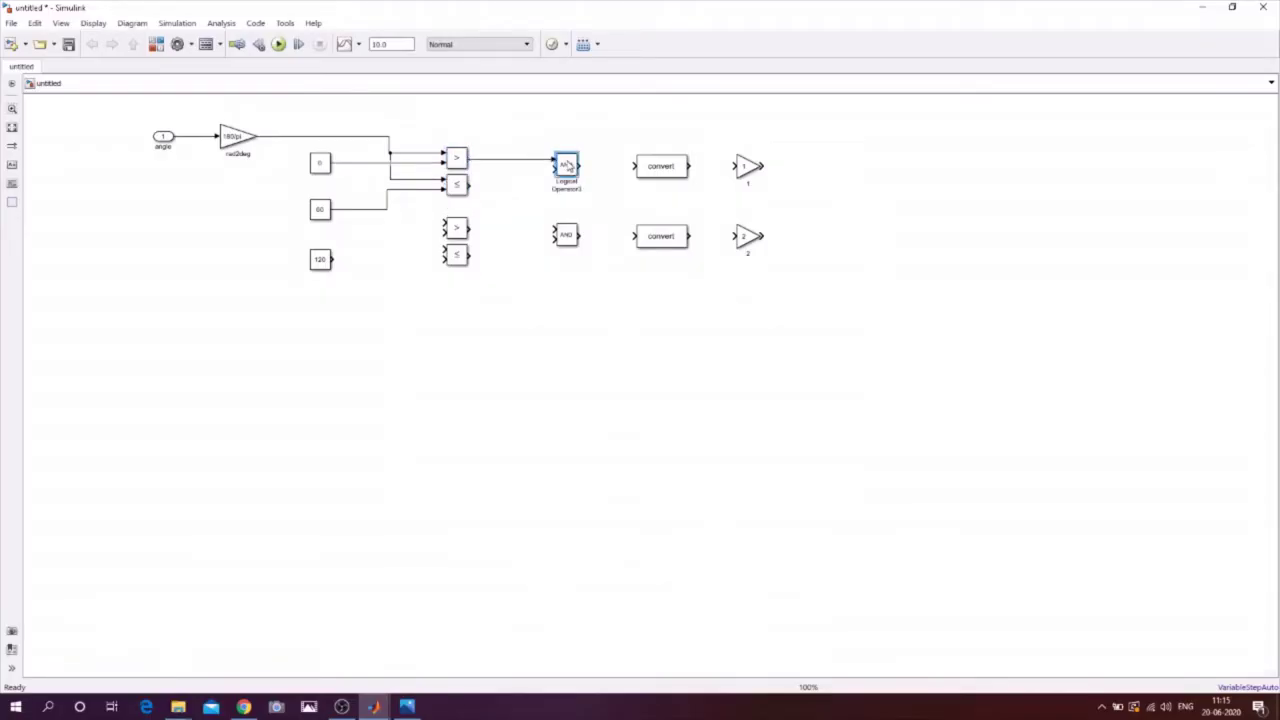
pyautogui.moveTo(467, 186); pyautogui.dragTo(553, 170)
pyautogui.keyDown('ctrl'); pyautogui.click(656, 170); pyautogui.keyUp('ctrl')
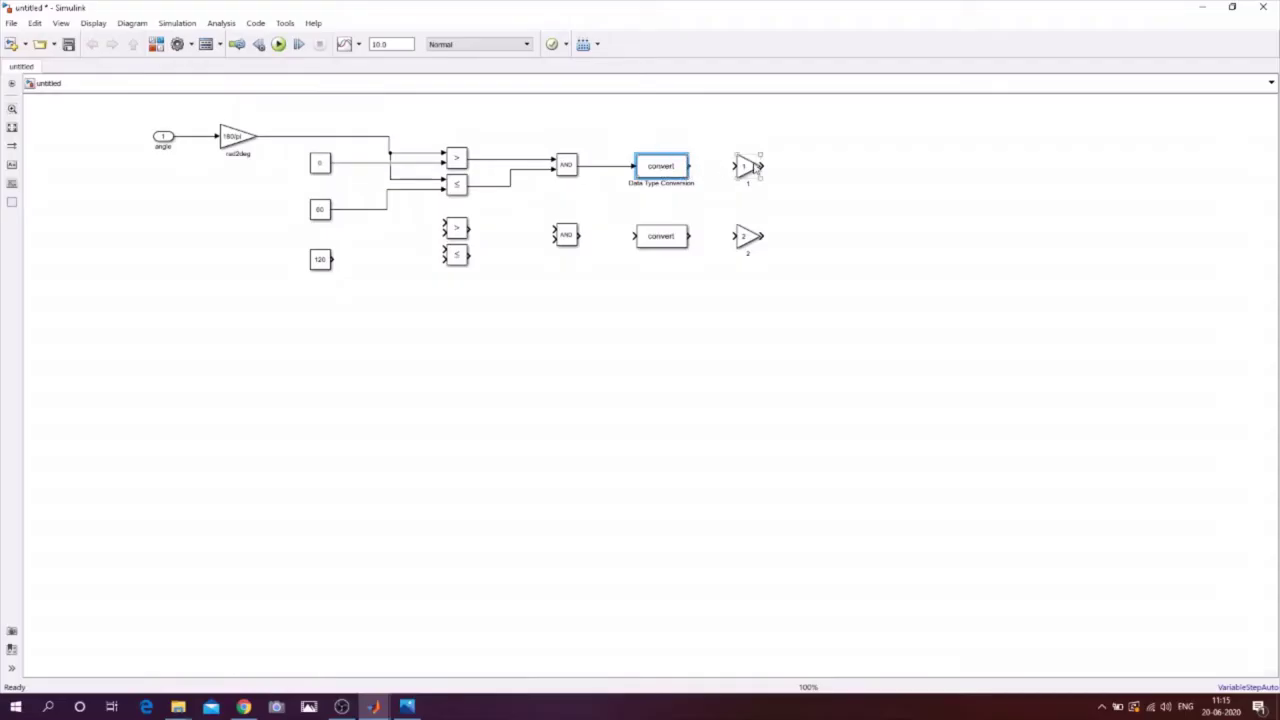
pyautogui.keyDown('ctrl'); pyautogui.click(745, 168); pyautogui.keyUp('ctrl')
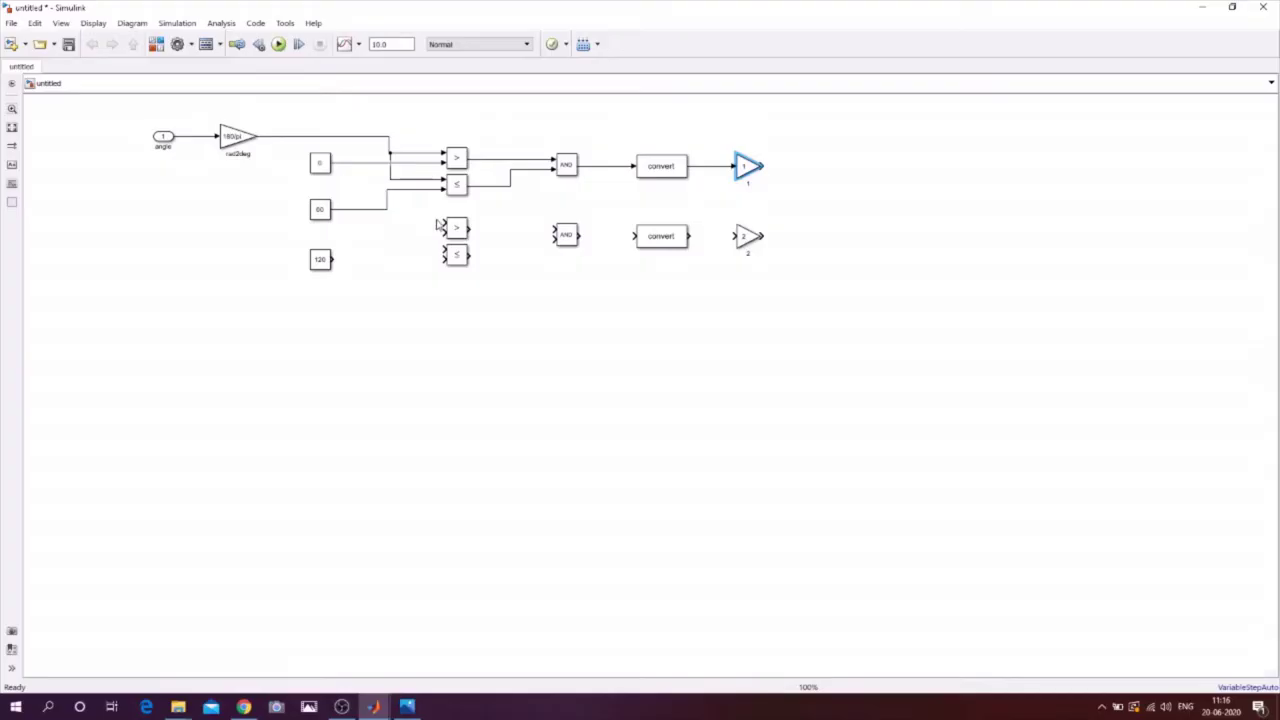
# Step: Branch the angle signal to the second > and ≤ operators, and feed them constants 60 and 120 respectively
pyautogui.moveTo(443, 222); pyautogui.dragTo(390, 181)
pyautogui.moveTo(443, 250)
pyautogui.mouseDown()
pyautogui.moveTo(400, 237)
pyautogui.moveTo(385, 209)
pyautogui.mouseUp()
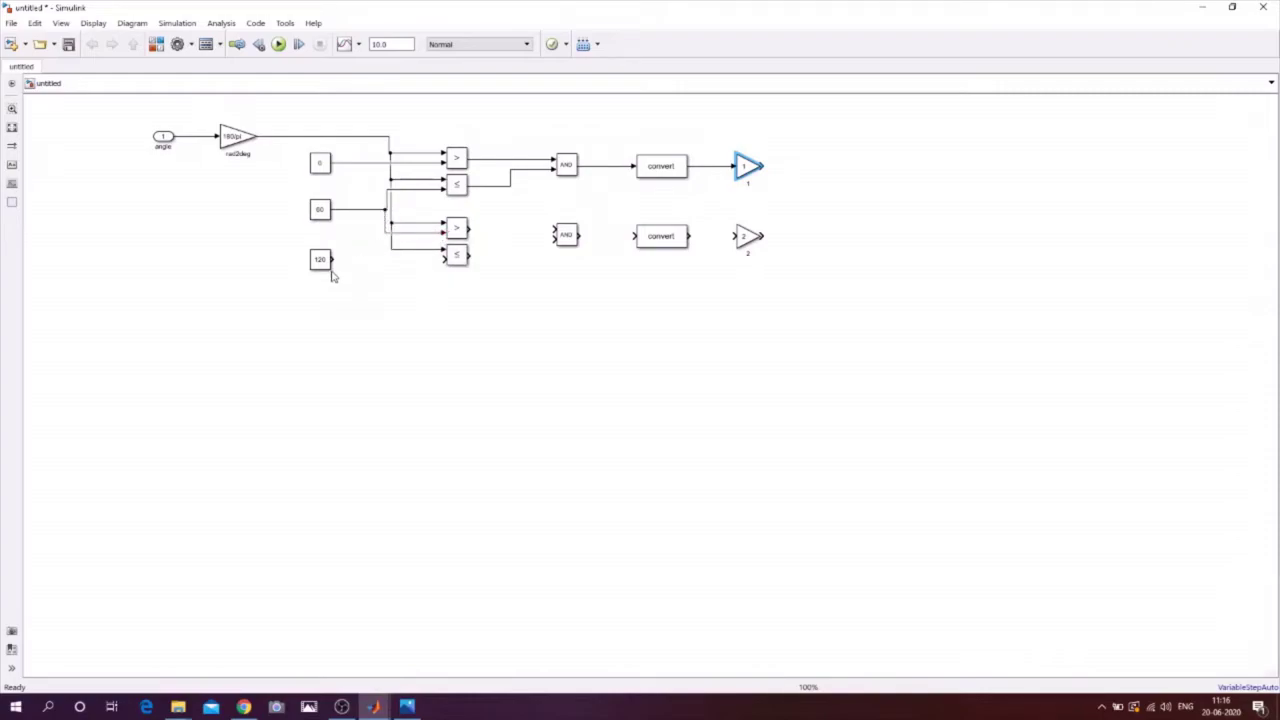
pyautogui.moveTo(330, 260); pyautogui.dragTo(557, 233)
# Step: Wire the second pair of comparisons through the lower AND and convert blocks into gain 2
pyautogui.keyDown('ctrl'); pyautogui.click(562, 236); pyautogui.keyUp('ctrl')
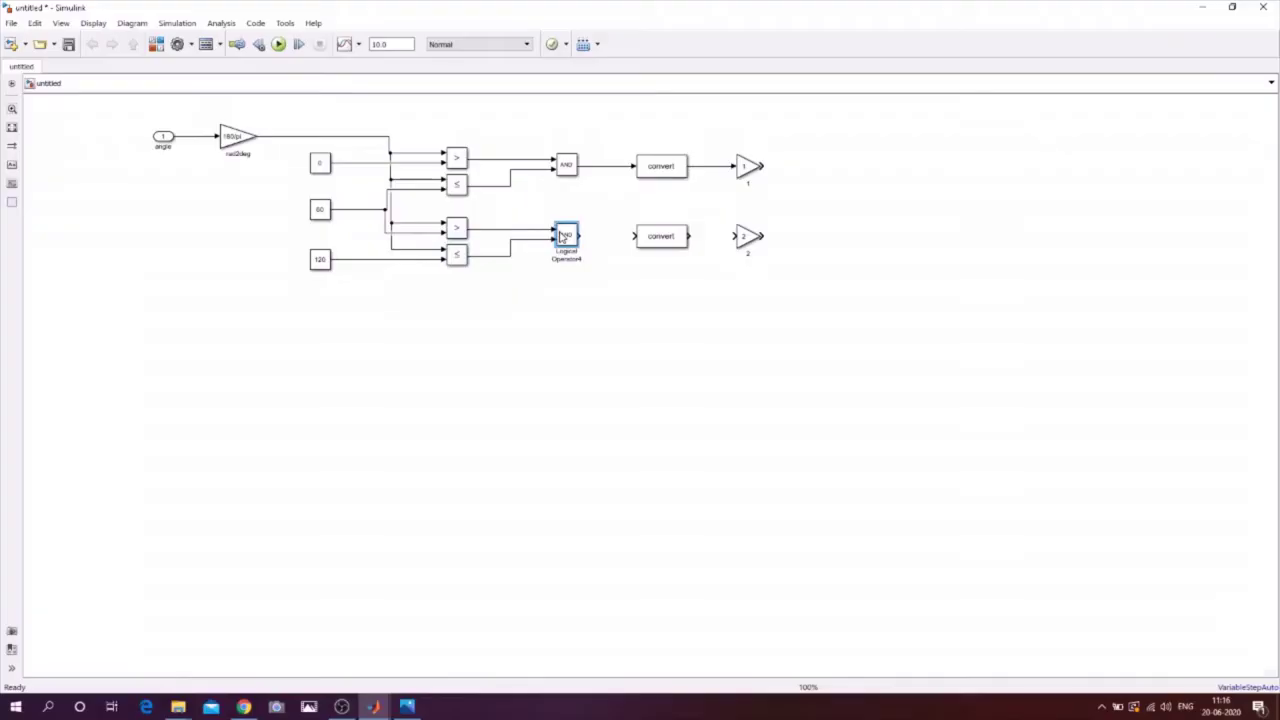
pyautogui.keyDown('ctrl'); pyautogui.click(658, 240); pyautogui.keyUp('ctrl')
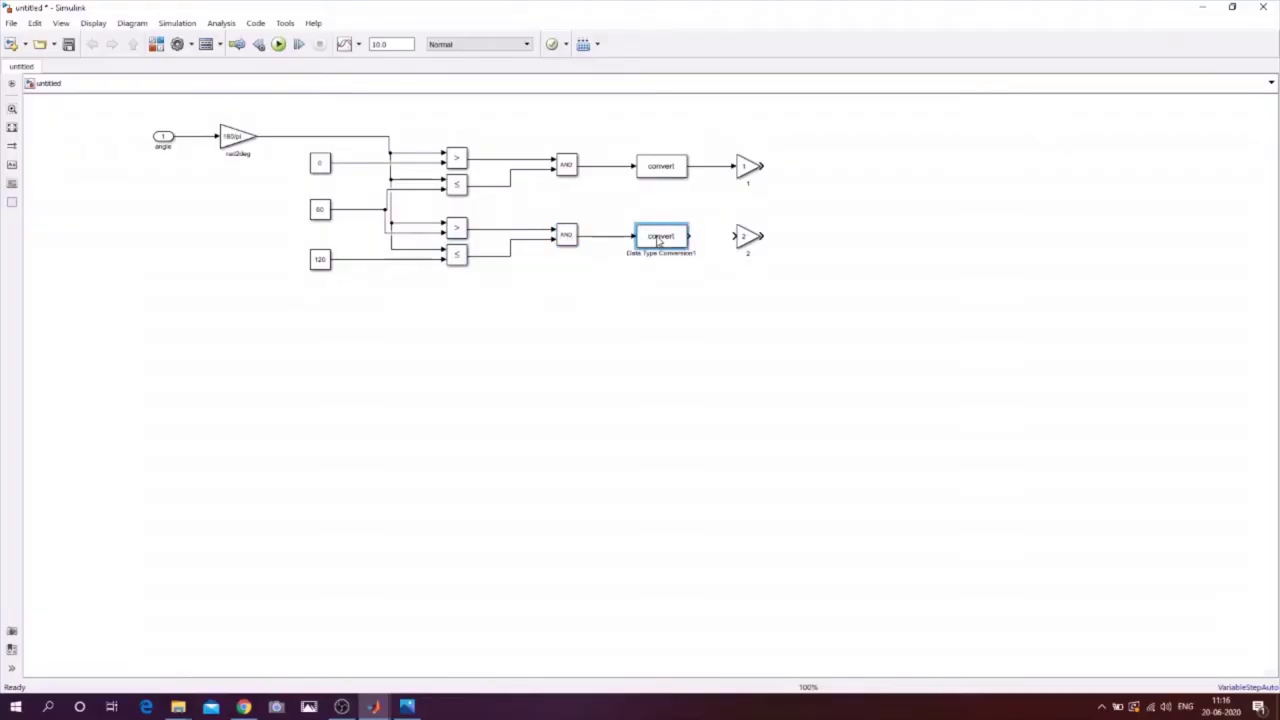
pyautogui.keyDown('ctrl'); pyautogui.click(753, 241); pyautogui.keyUp('ctrl')
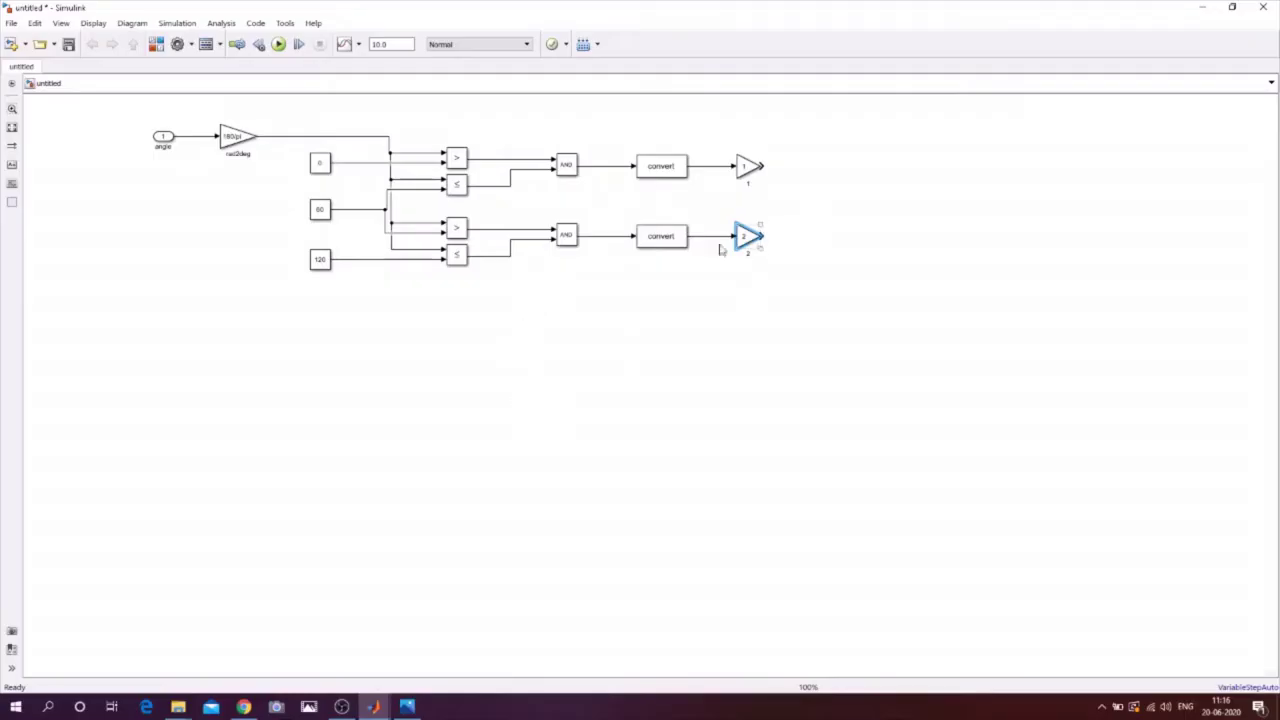
# Step: Duplicate the second sector's constants, comparisons, AND, convert and gain blocks, and align the copy directly beneath the original row
pyautogui.moveTo(267, 202); pyautogui.dragTo(487, 274)
pyautogui.moveTo(797, 309); pyautogui.dragTo(797, 309)
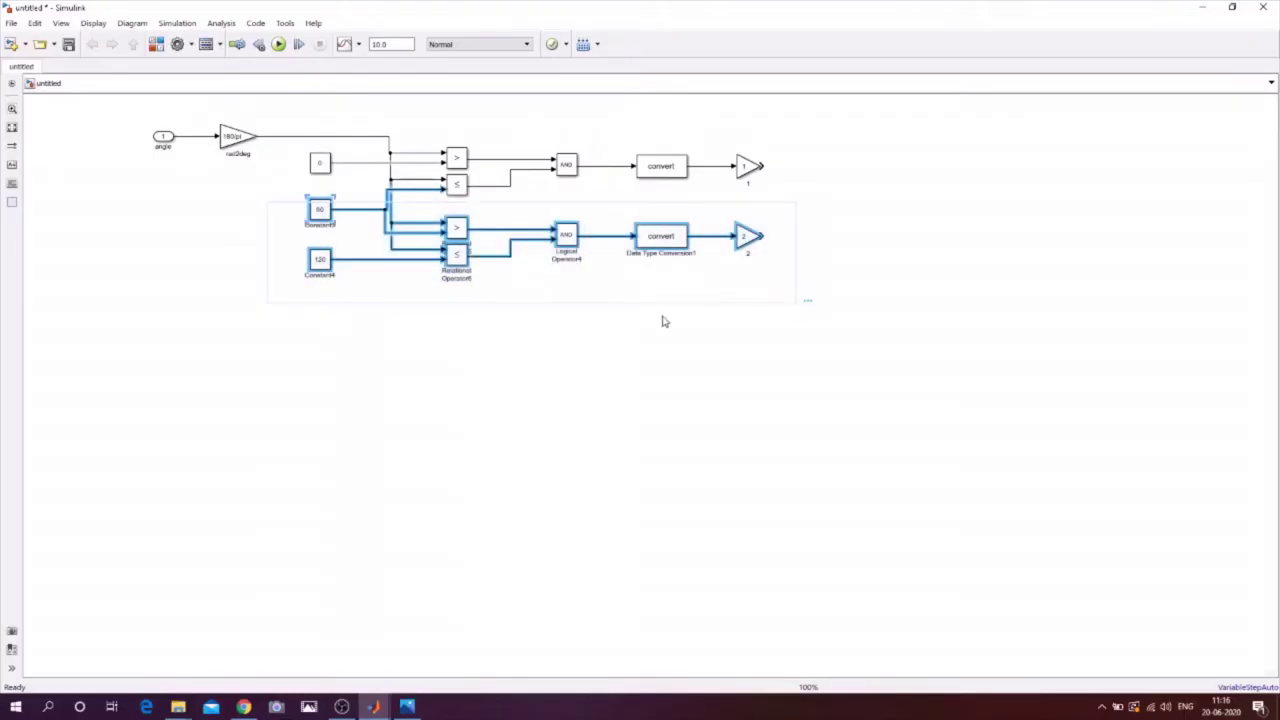
pyautogui.click(322, 355)
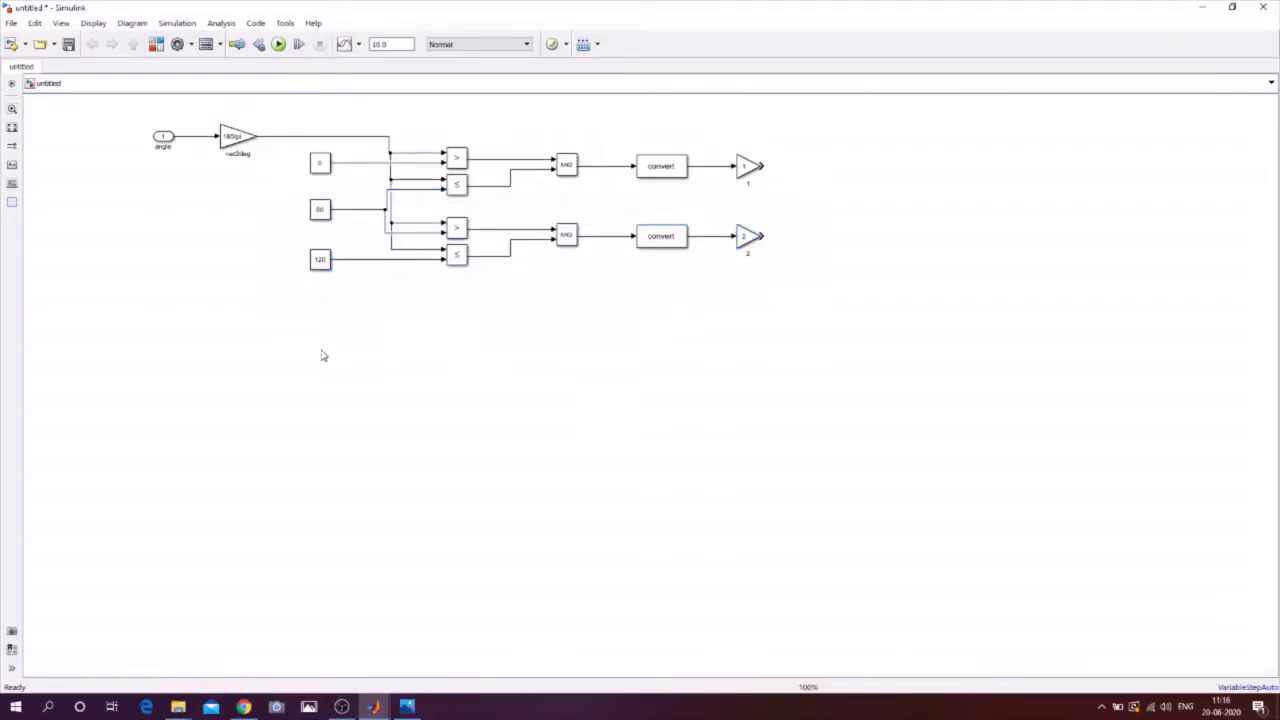
pyautogui.hotkey('ctrl', 'v')
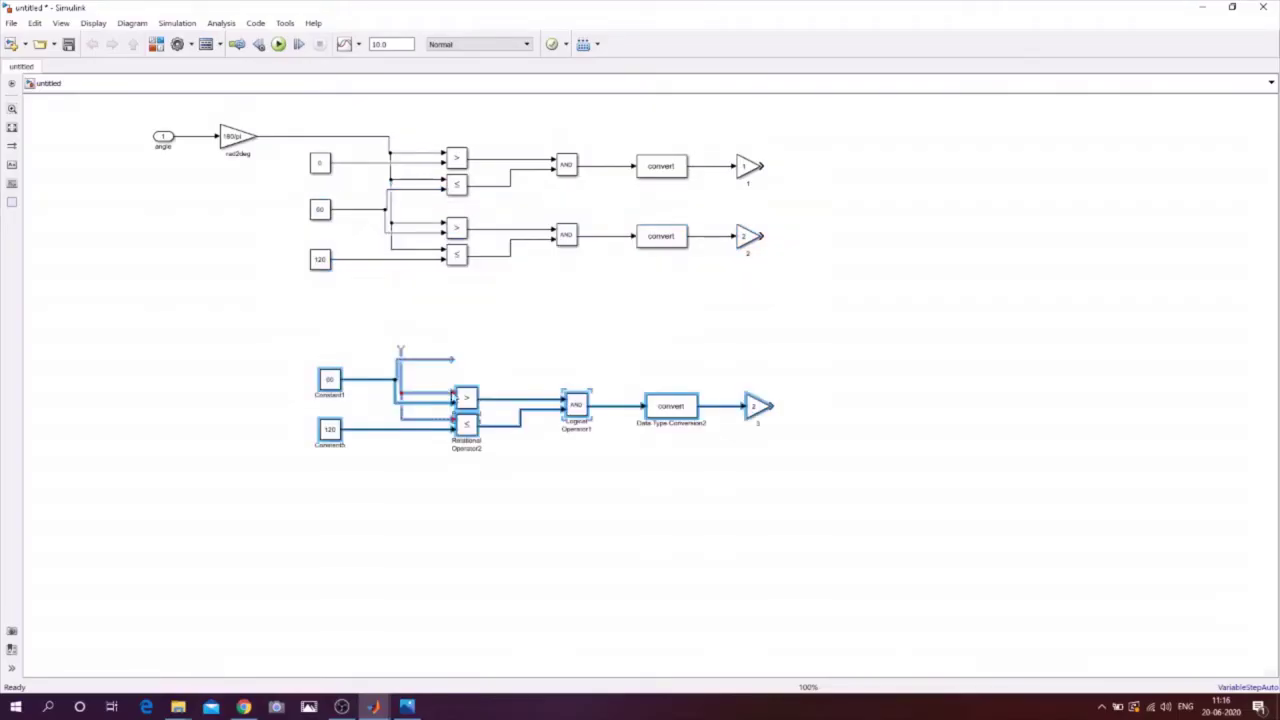
pyautogui.moveTo(453, 411); pyautogui.dragTo(456, 334)
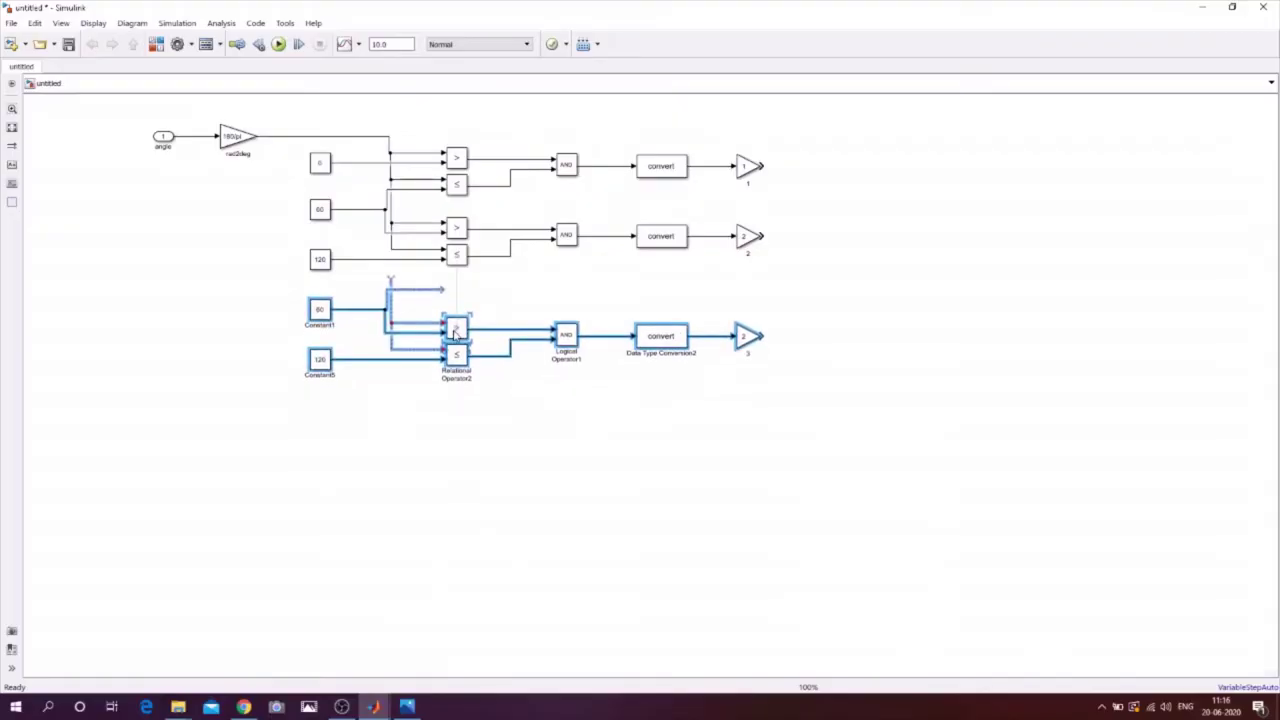
# Step: Connect the copied branch's comparison inputs to the angle signal and delete its leftover unconnected line
pyautogui.click(505, 298)
pyautogui.moveTo(392, 279); pyautogui.dragTo(391, 251)
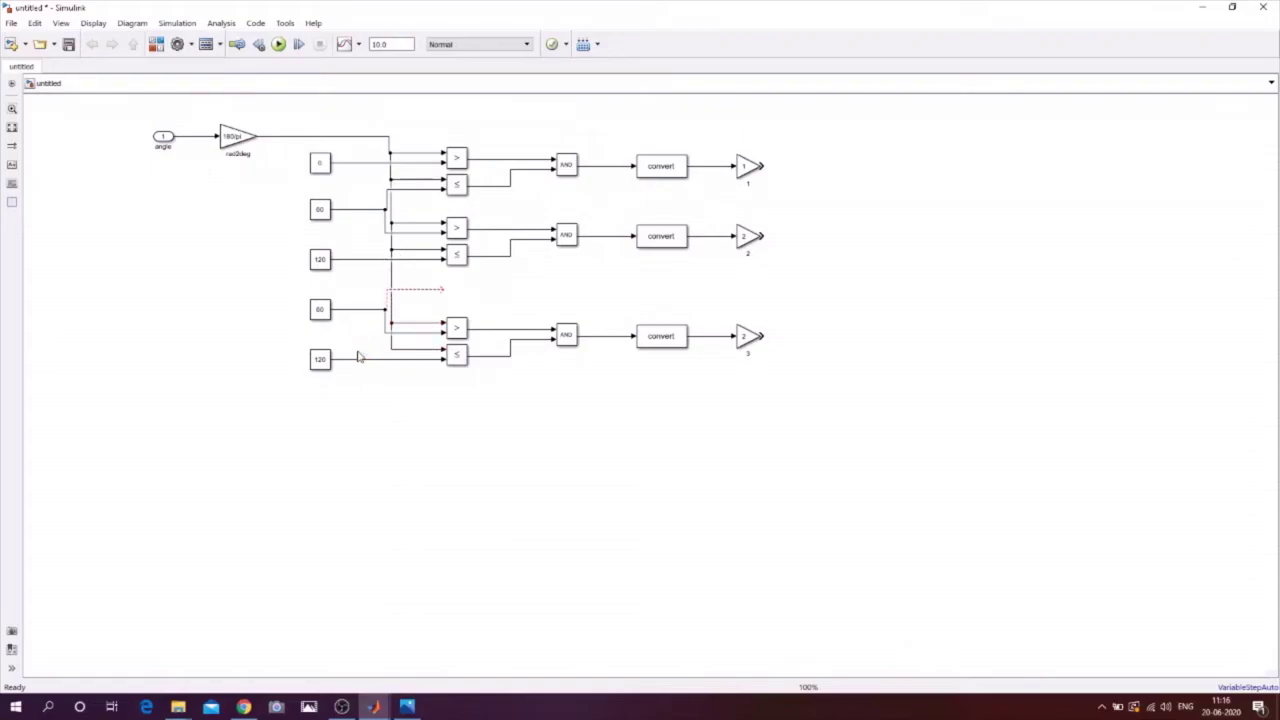
pyautogui.click(422, 296)
pyautogui.press('Delete')
# Step: Delete the copied 60 constant and feed the third > operator's line from the existing 120 constant
pyautogui.doubleClick(319, 310)
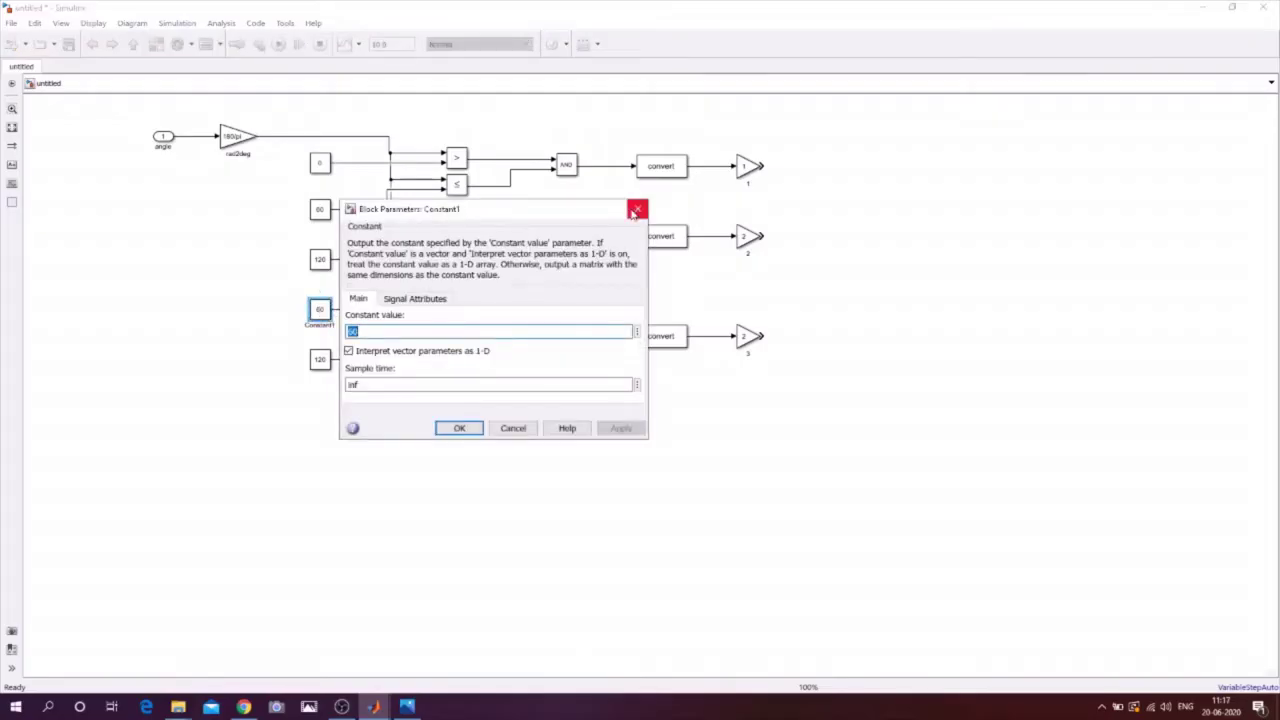
pyautogui.click(637, 209)
pyautogui.press('Delete')
pyautogui.moveTo(326, 309); pyautogui.dragTo(380, 262)
# Step: Set the third branch's upper-limit constant to 180 and its gain to 3
pyautogui.click(320, 360)
pyautogui.doubleClick(320, 360)
pyautogui.write('180')
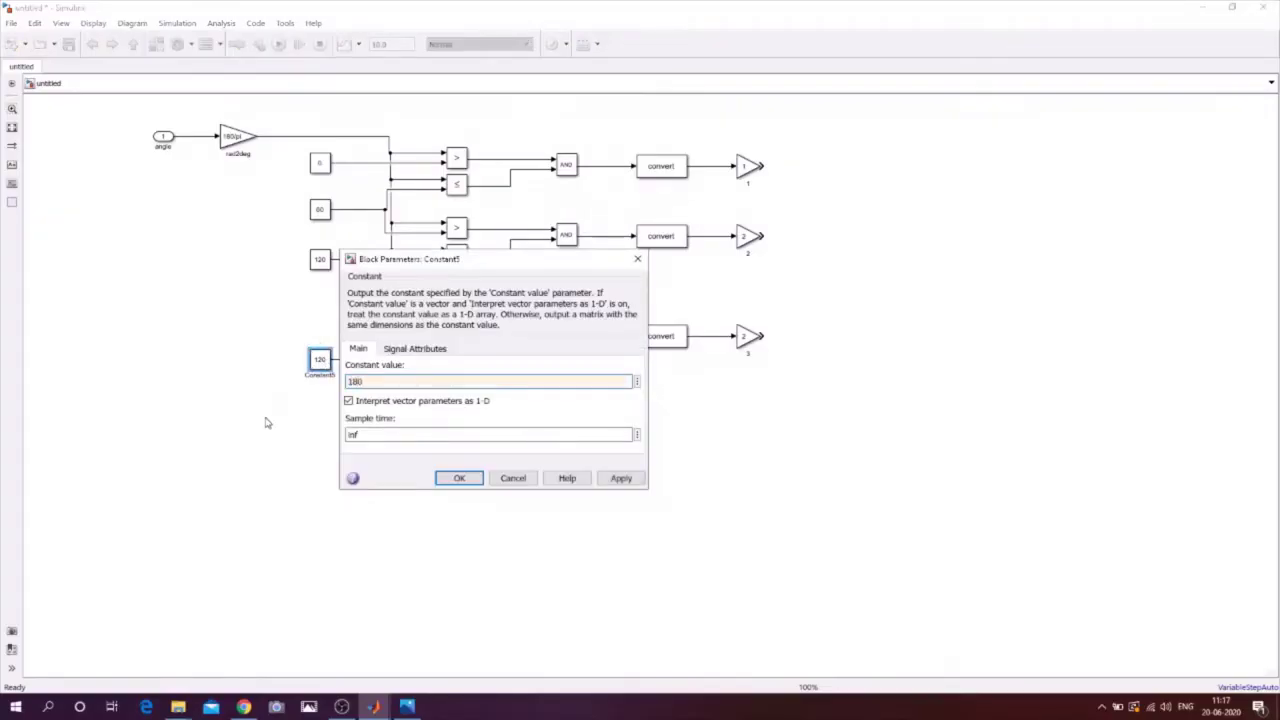
pyautogui.press('Return')
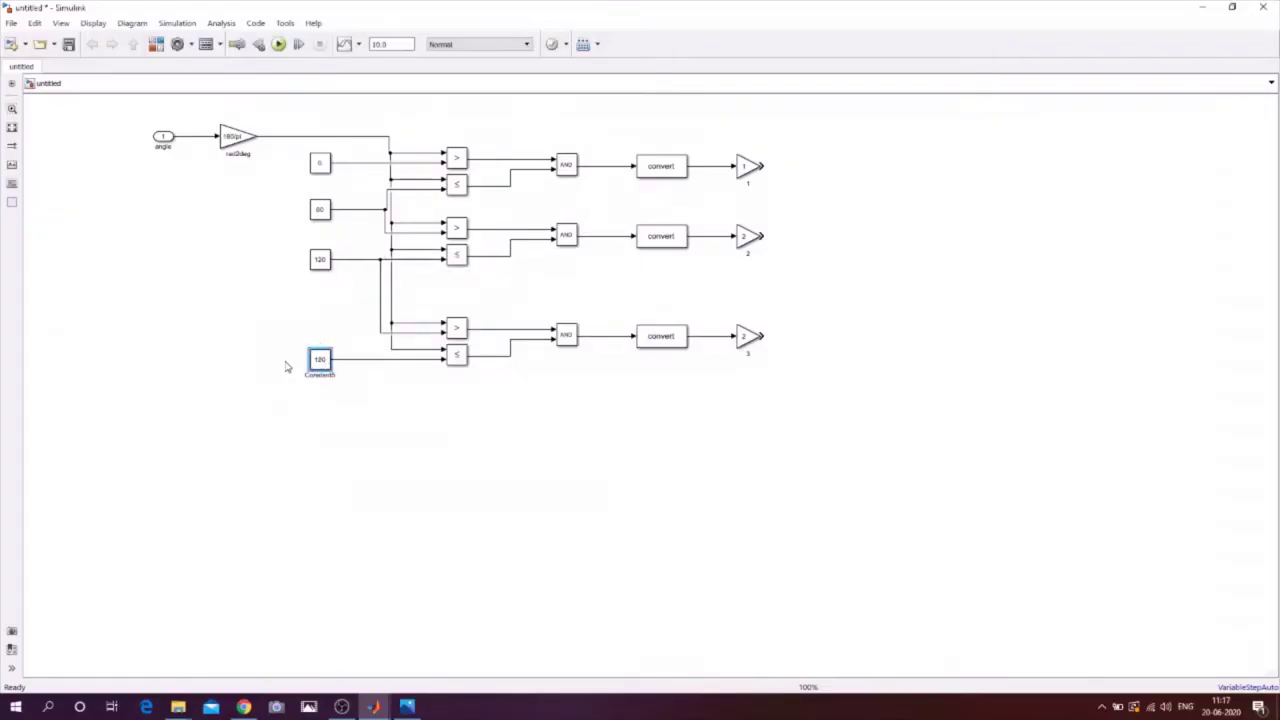
pyautogui.doubleClick(746, 338)
pyautogui.write('3')
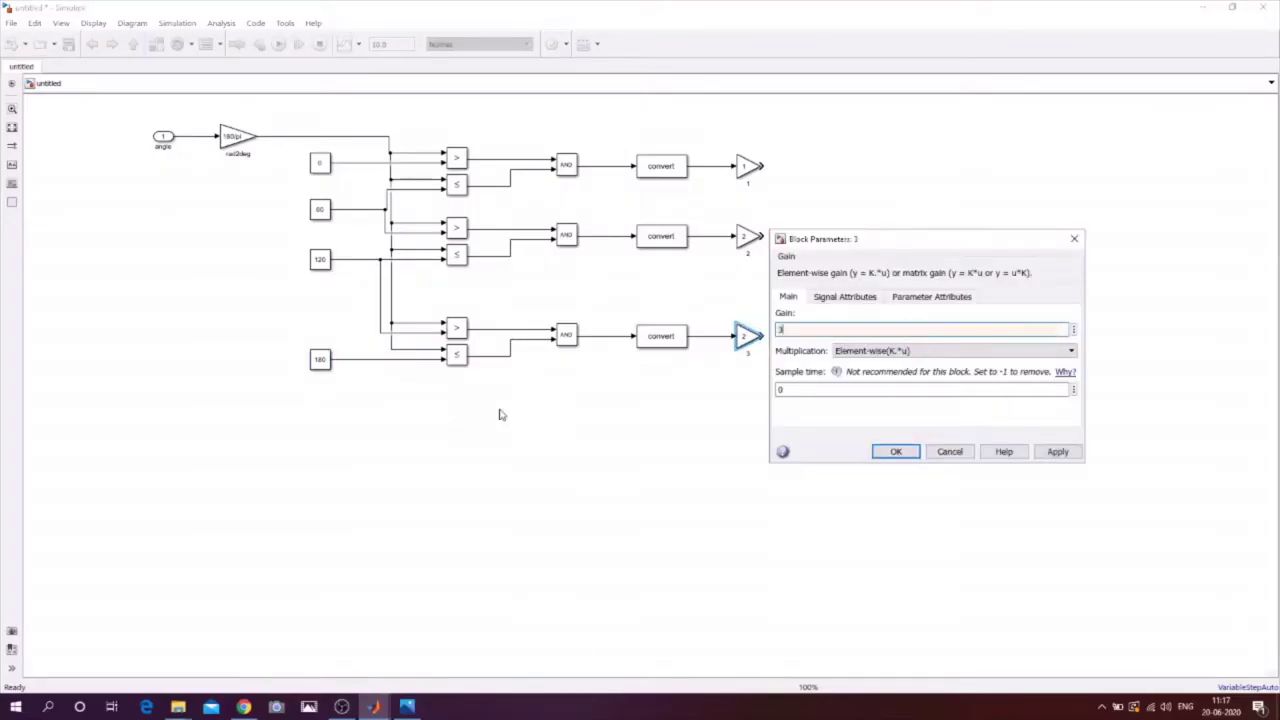
pyautogui.press('Return')
# Step: Move the whole third branch up so its row spacing matches the two branches above
pyautogui.moveTo(282, 307); pyautogui.dragTo(814, 411)
pyautogui.moveTo(750, 336); pyautogui.dragTo(752, 308)
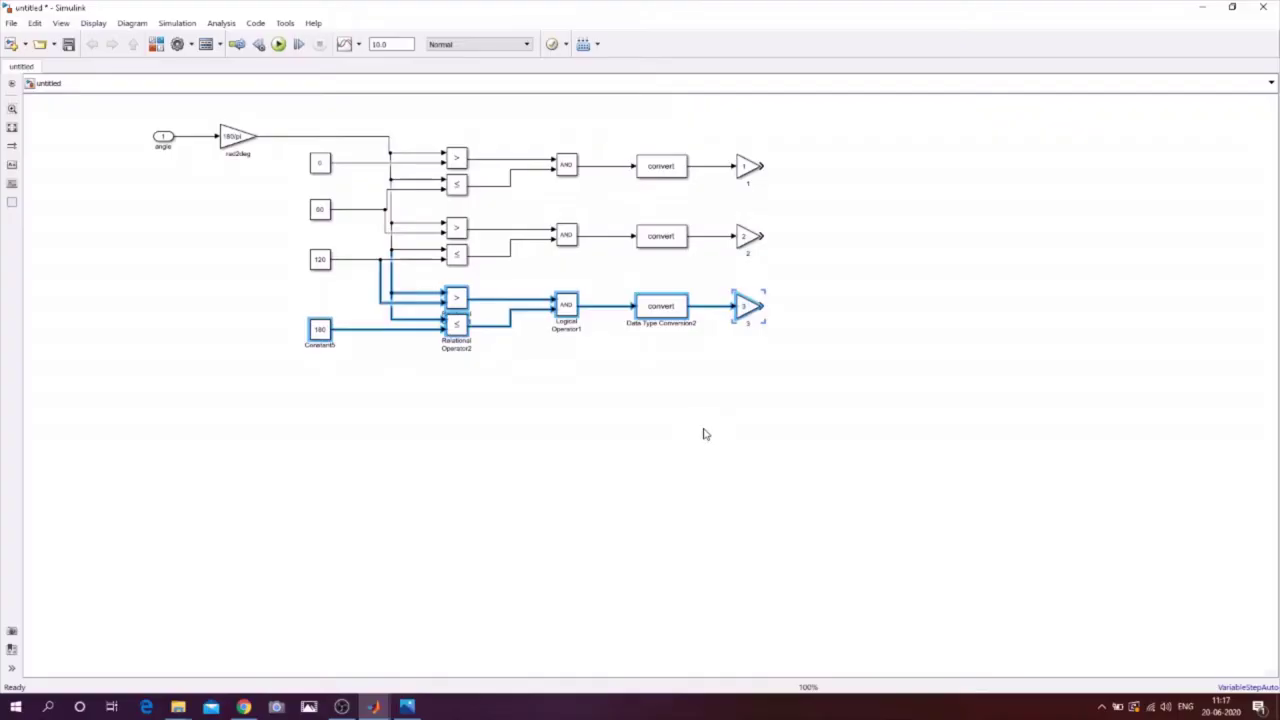
pyautogui.click(335, 406)
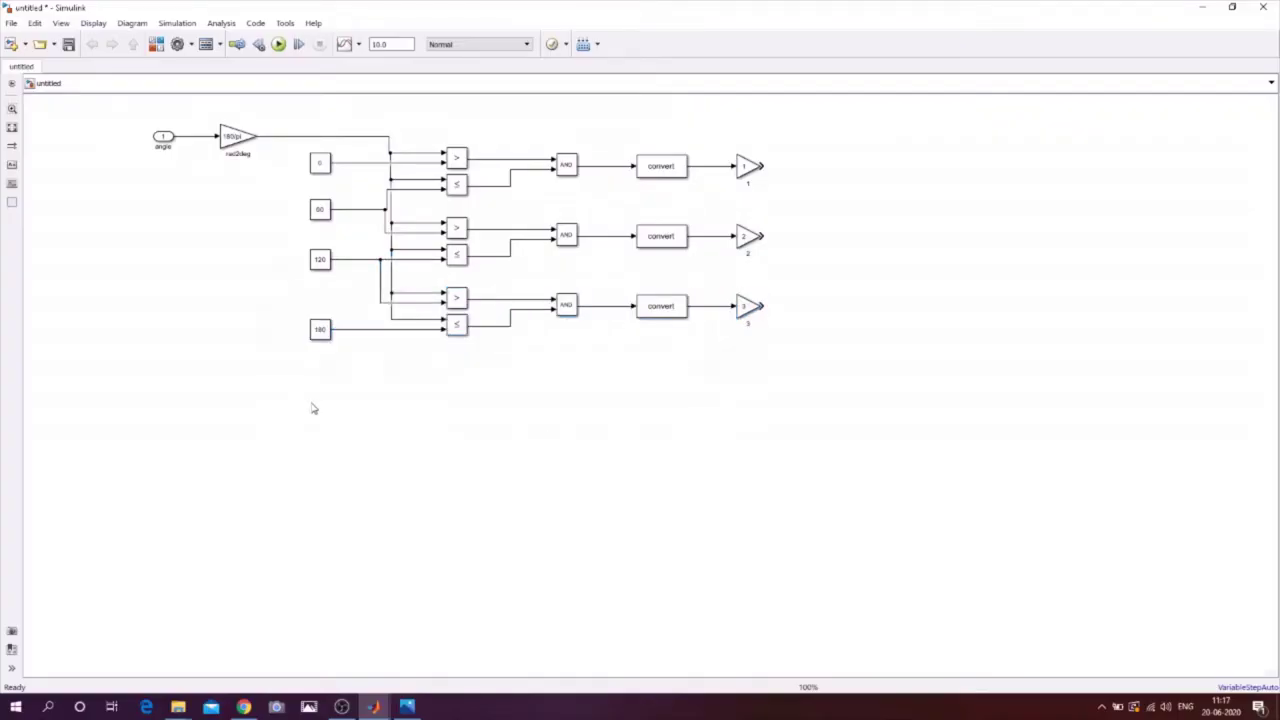
# Step: Paste a copy of the third branch beneath it as a fourth row and align it with the rows above
pyautogui.rightClick(312, 405)
pyautogui.click(343, 66)
pyautogui.moveTo(457, 451); pyautogui.dragTo(456, 399)
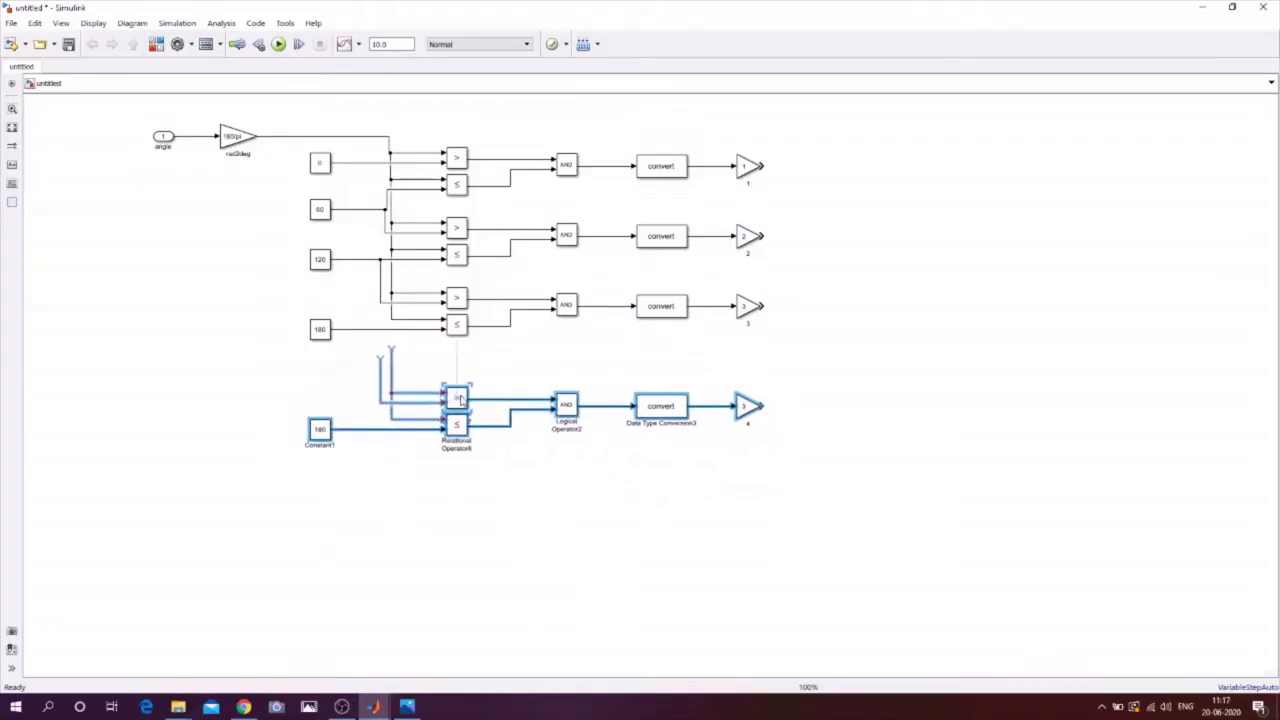
pyautogui.click(544, 352)
# Step: Duplicate the 180 constant directly below the original and set the copy's value to -180
pyautogui.moveTo(326, 336); pyautogui.dragTo(318, 373)
pyautogui.doubleClick(318, 372)
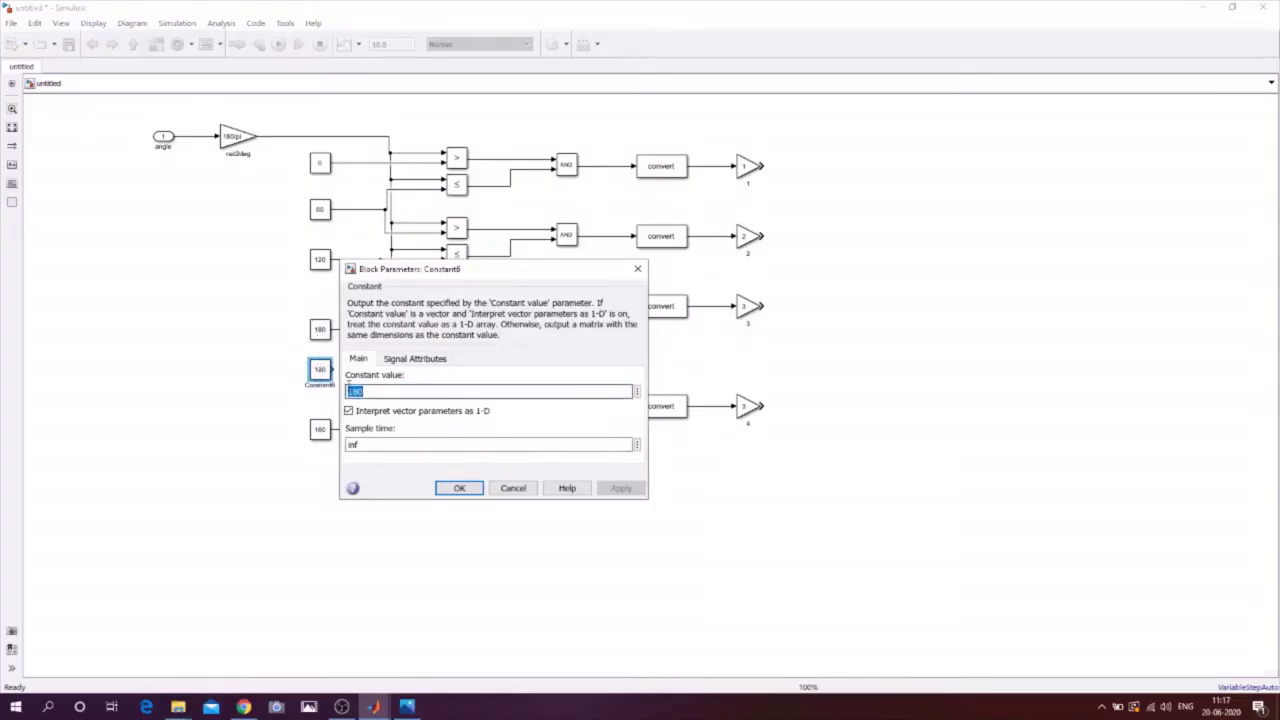
pyautogui.click(370, 394)
pyautogui.press('Home')
pyautogui.write('-')
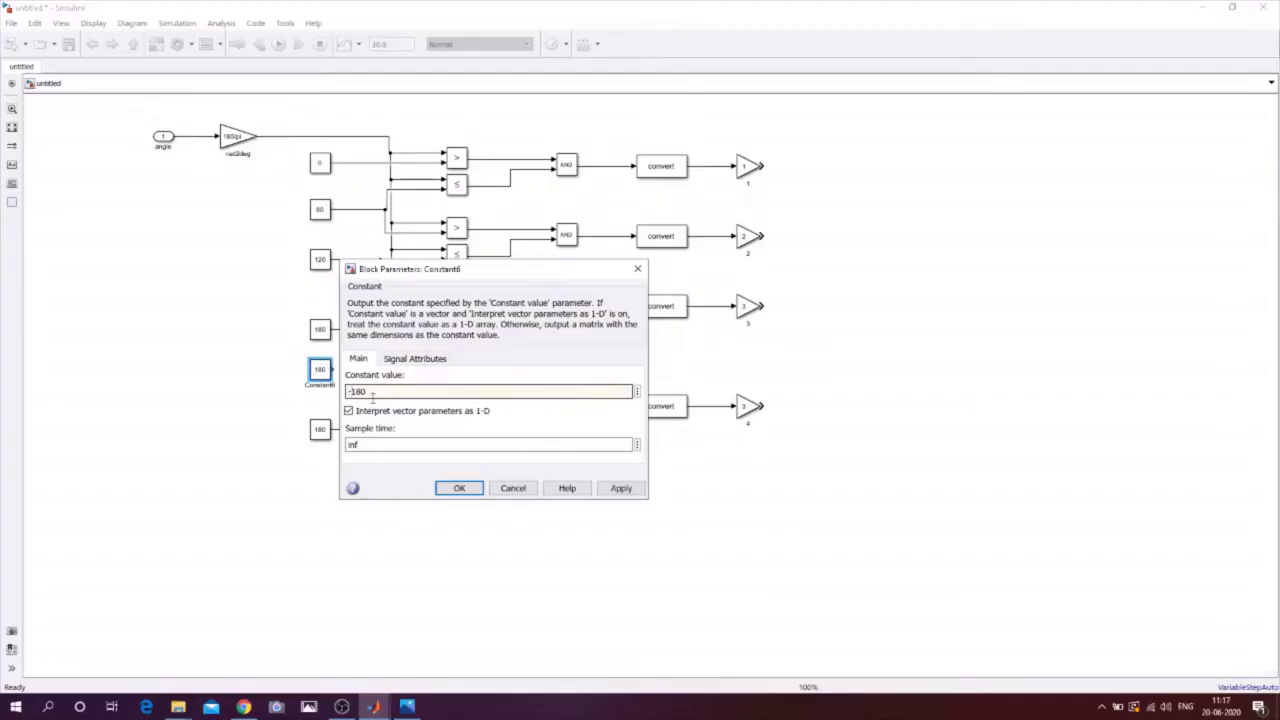
pyautogui.click(459, 488)
# Step: Set the constant feeding the fourth branch's ≤ operator to -120
pyautogui.doubleClick(316, 432)
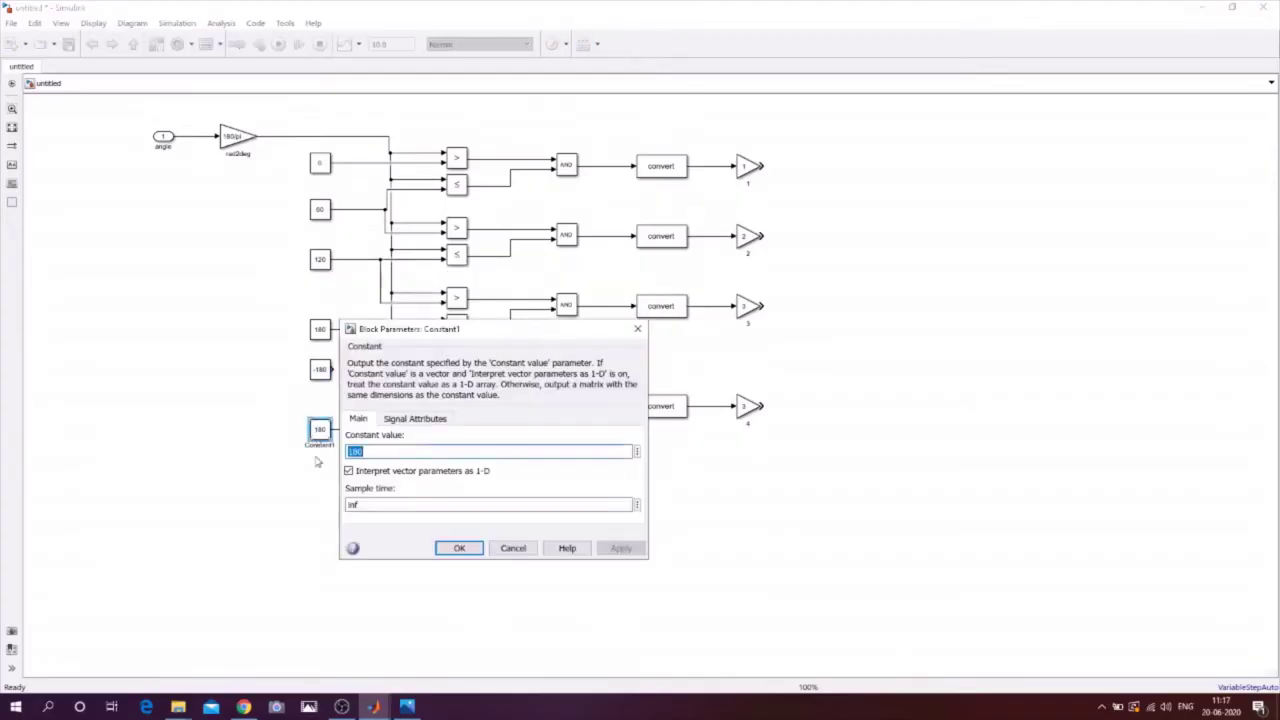
pyautogui.write('-12')
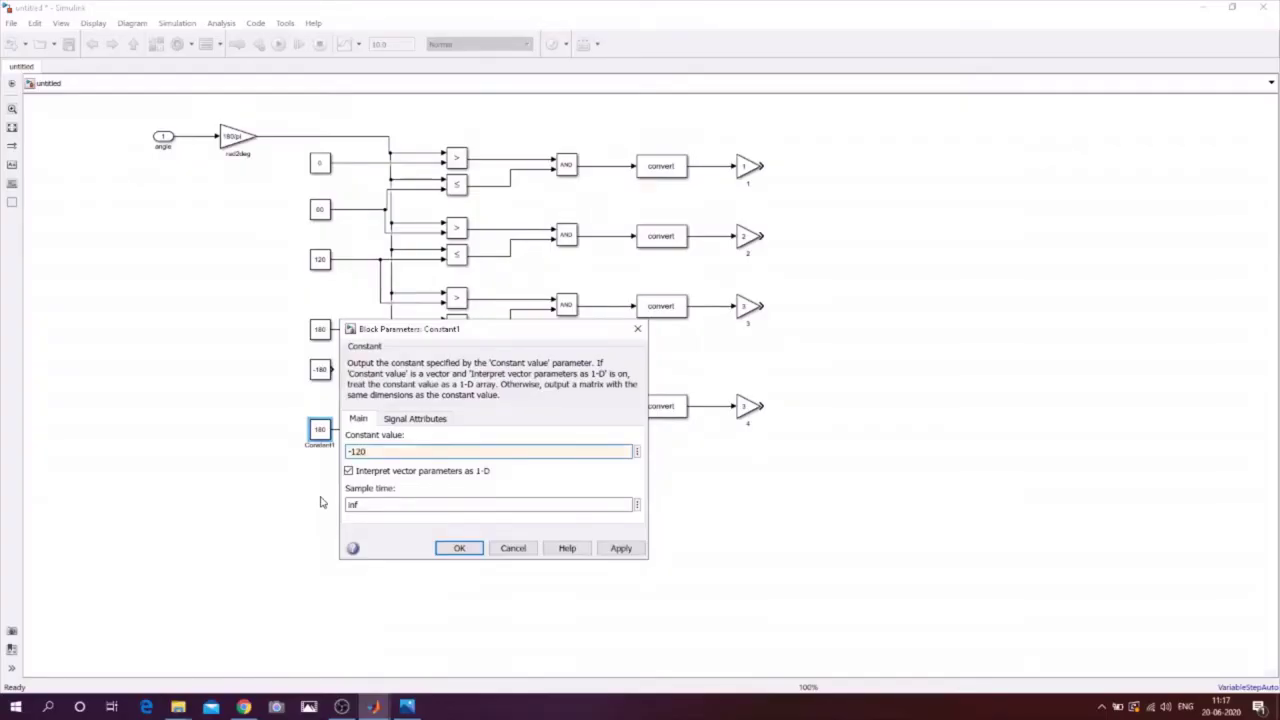
pyautogui.press('Return')
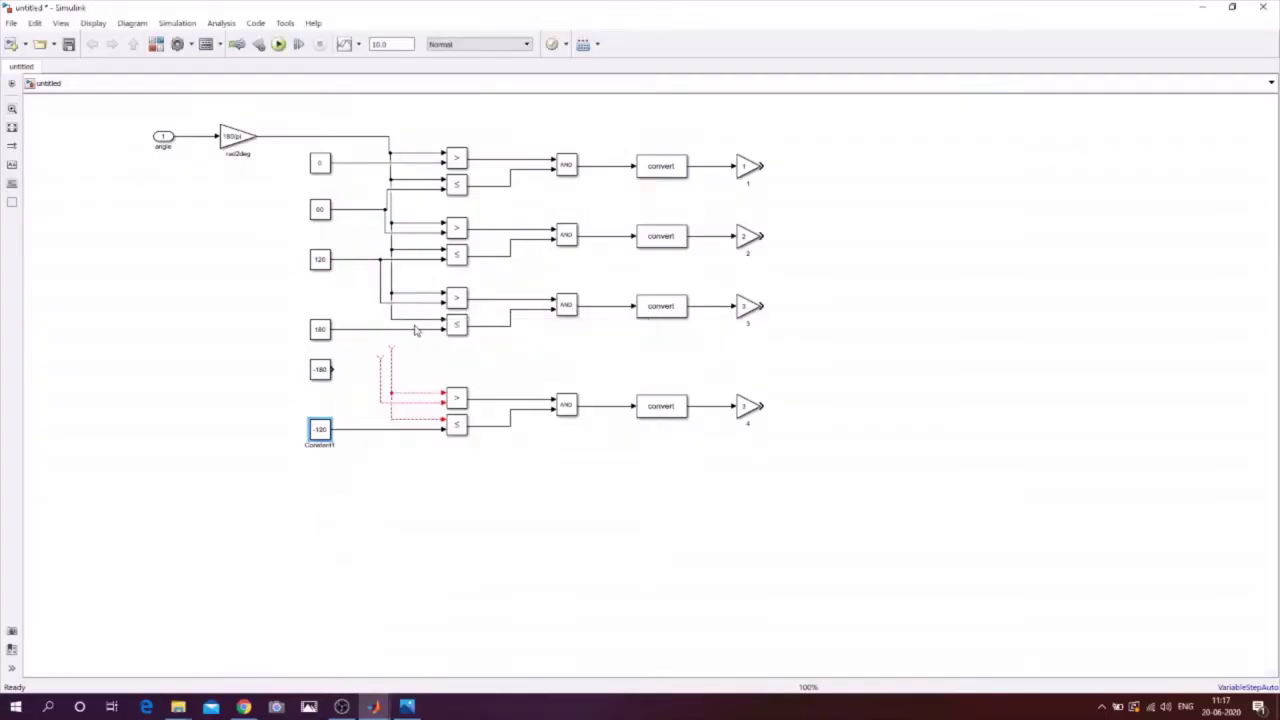
# Step: Connect the fourth branch to the angle signal, delete its leftover unconnected line, and wire the -180 constant into its > operator
pyautogui.click(405, 371)
pyautogui.moveTo(392, 349); pyautogui.dragTo(391, 320)
pyautogui.click(380, 375)
pyautogui.click(380, 383)
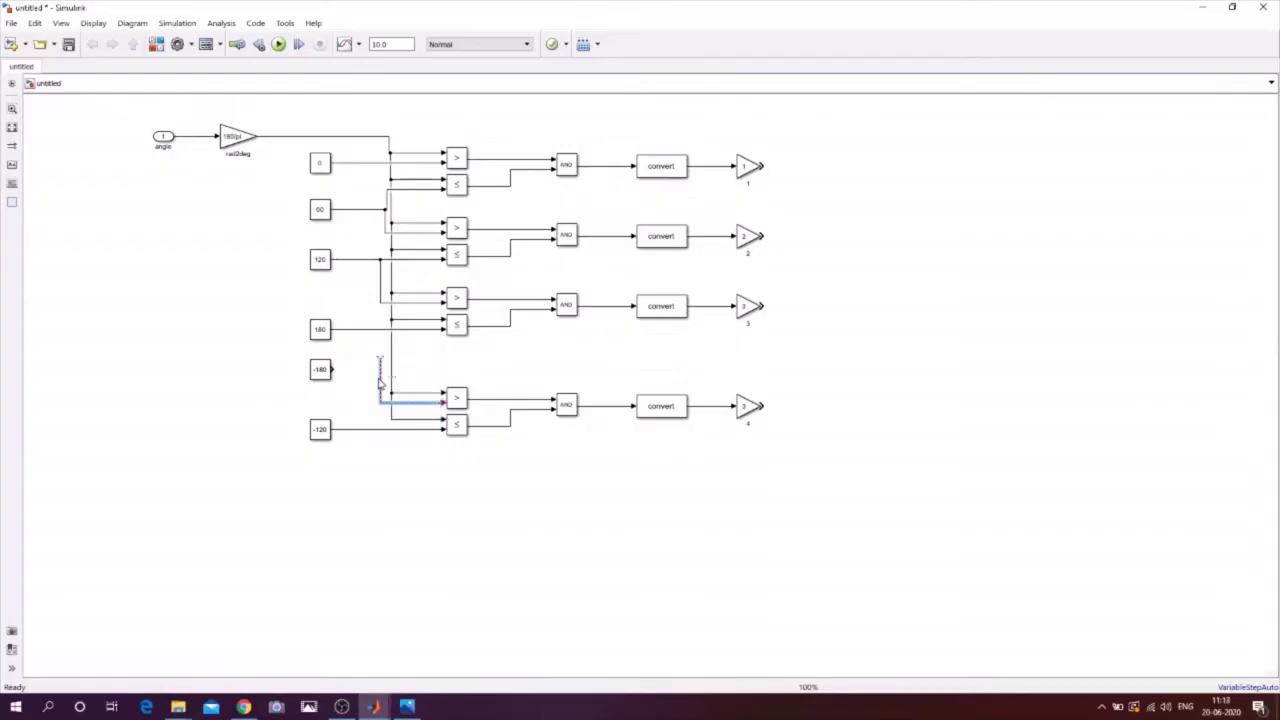
pyautogui.press('Delete')
pyautogui.click(320, 369)
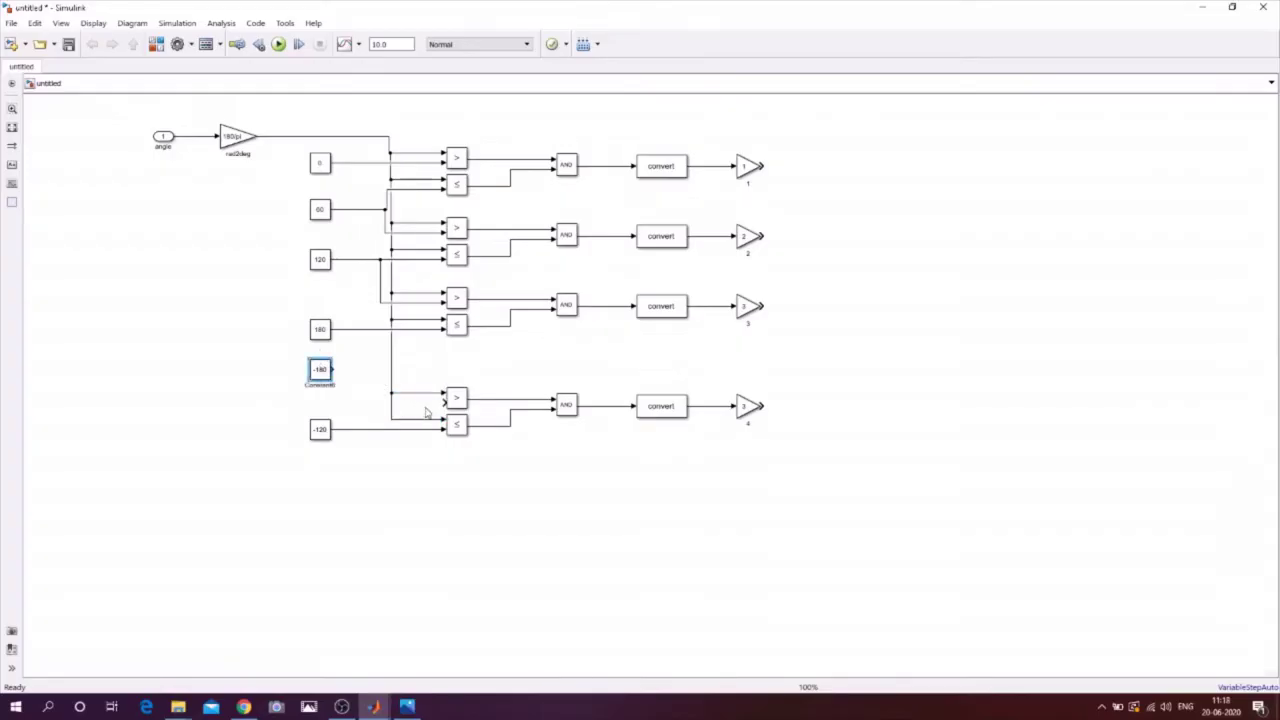
pyautogui.keyDown('ctrl'); pyautogui.click(457, 400); pyautogui.keyUp('ctrl')
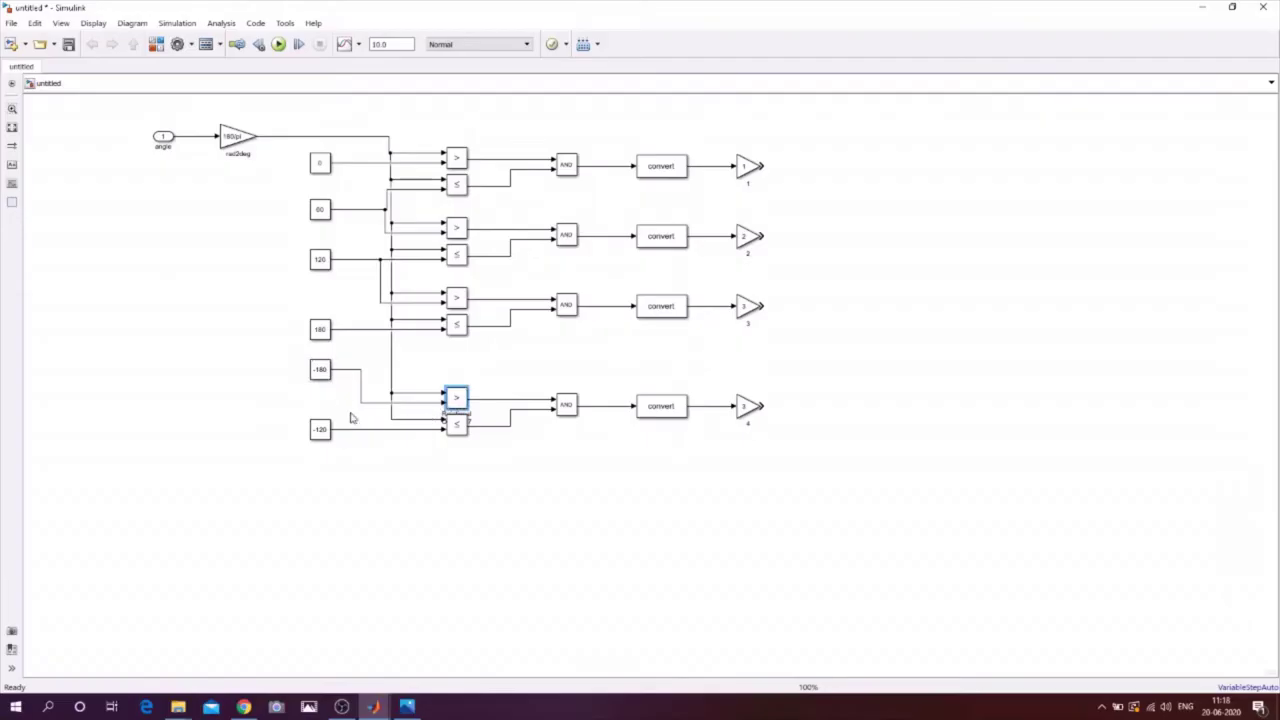
# Step: Set the fourth branch's gain to 4
pyautogui.doubleClick(748, 408)
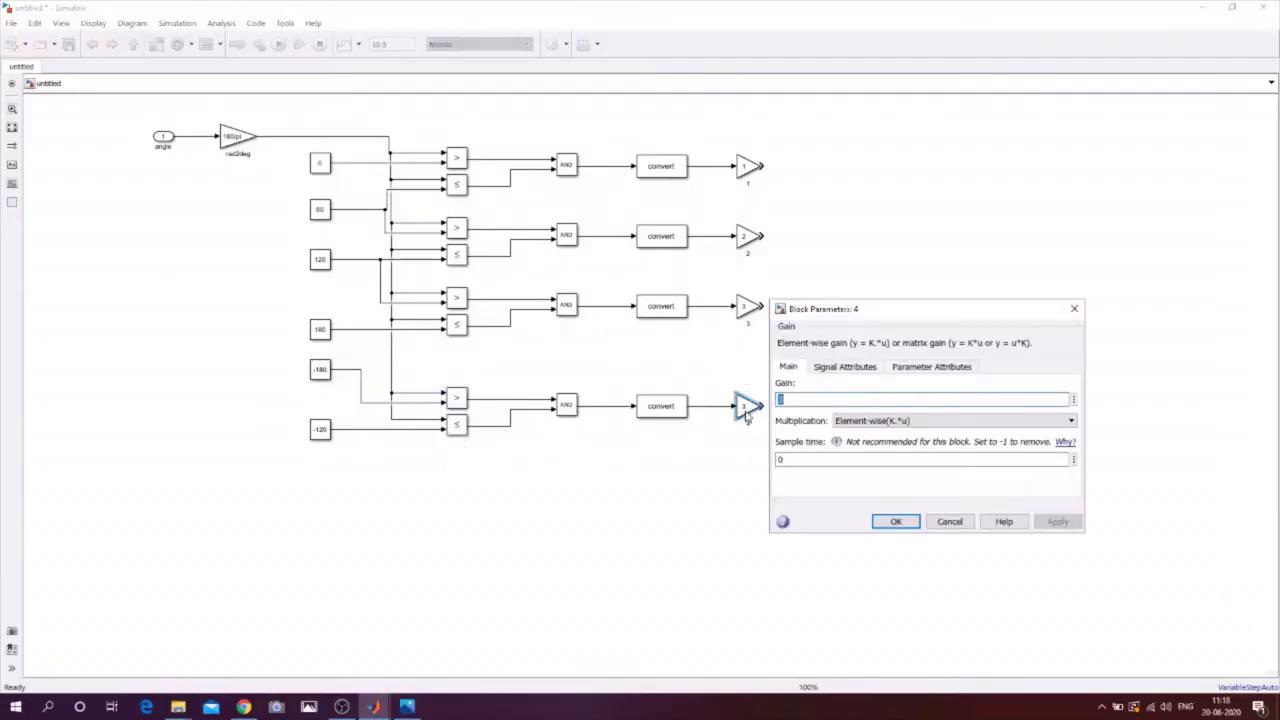
pyautogui.write('4')
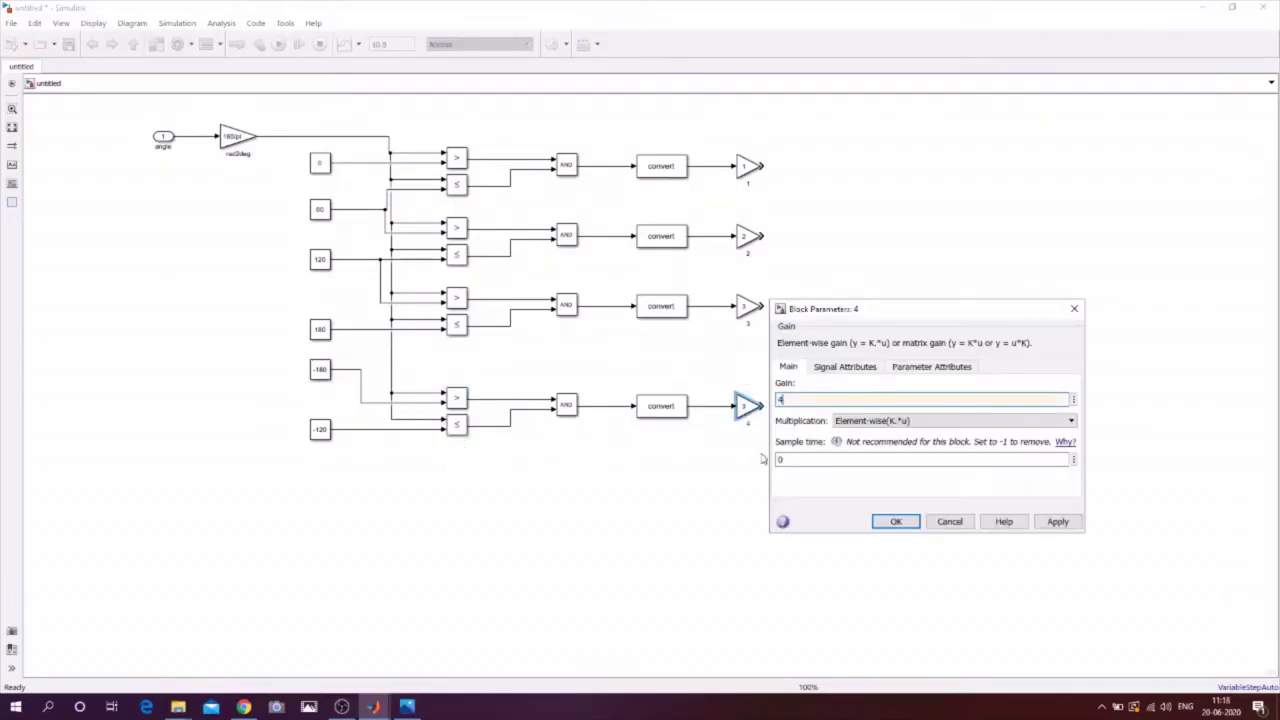
pyautogui.click(896, 521)
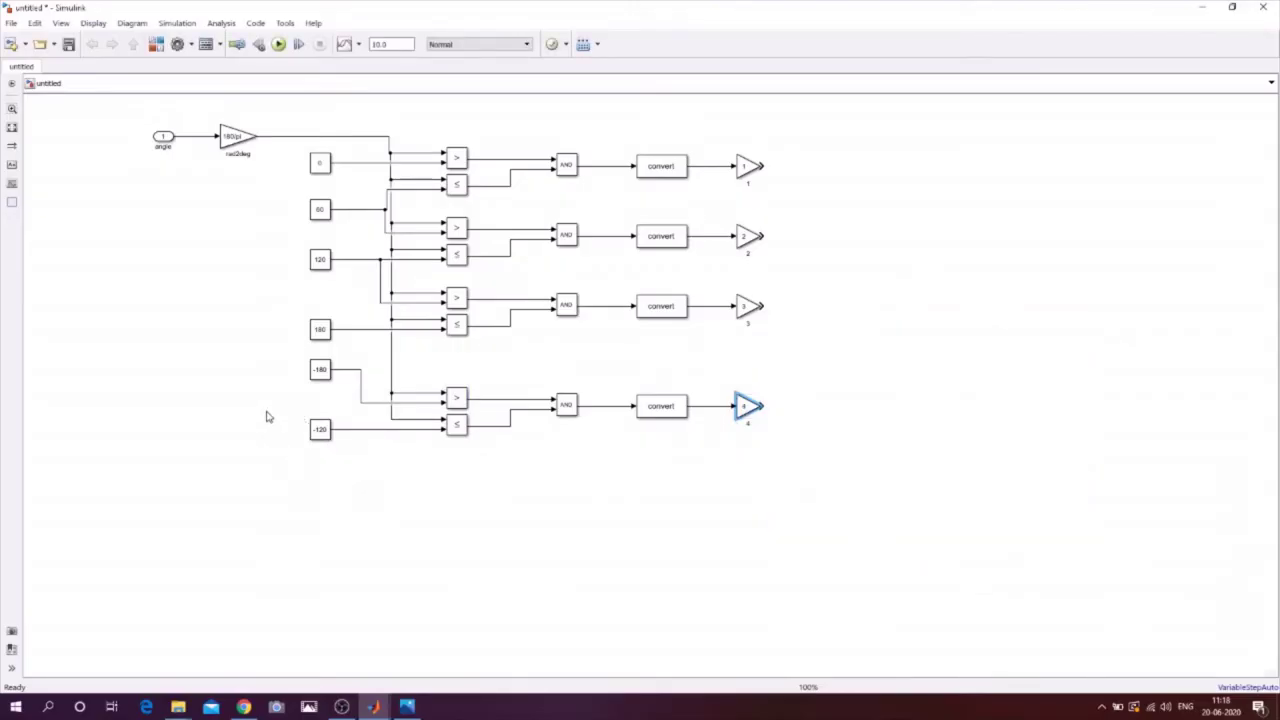
# Step: Paste another copy of the branch beneath the fourth row and align it as the fifth row
pyautogui.rightClick(311, 500)
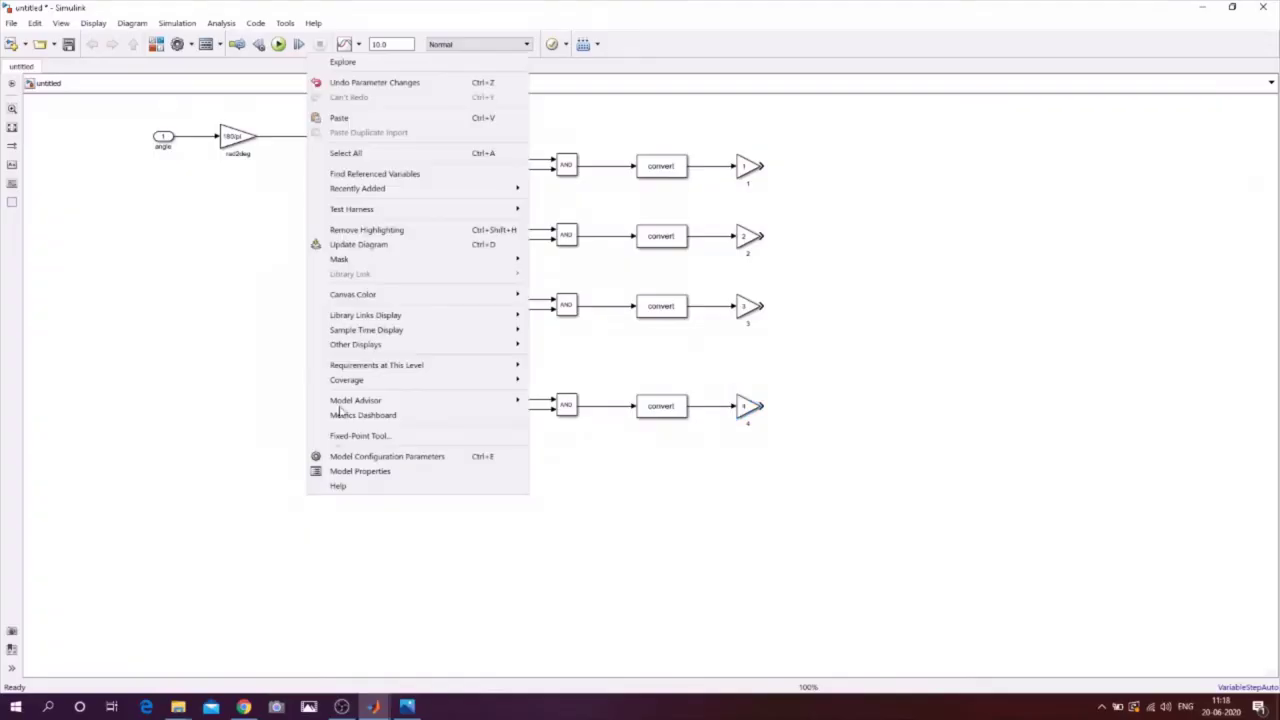
pyautogui.click(345, 118)
pyautogui.moveTo(450, 552); pyautogui.dragTo(454, 492)
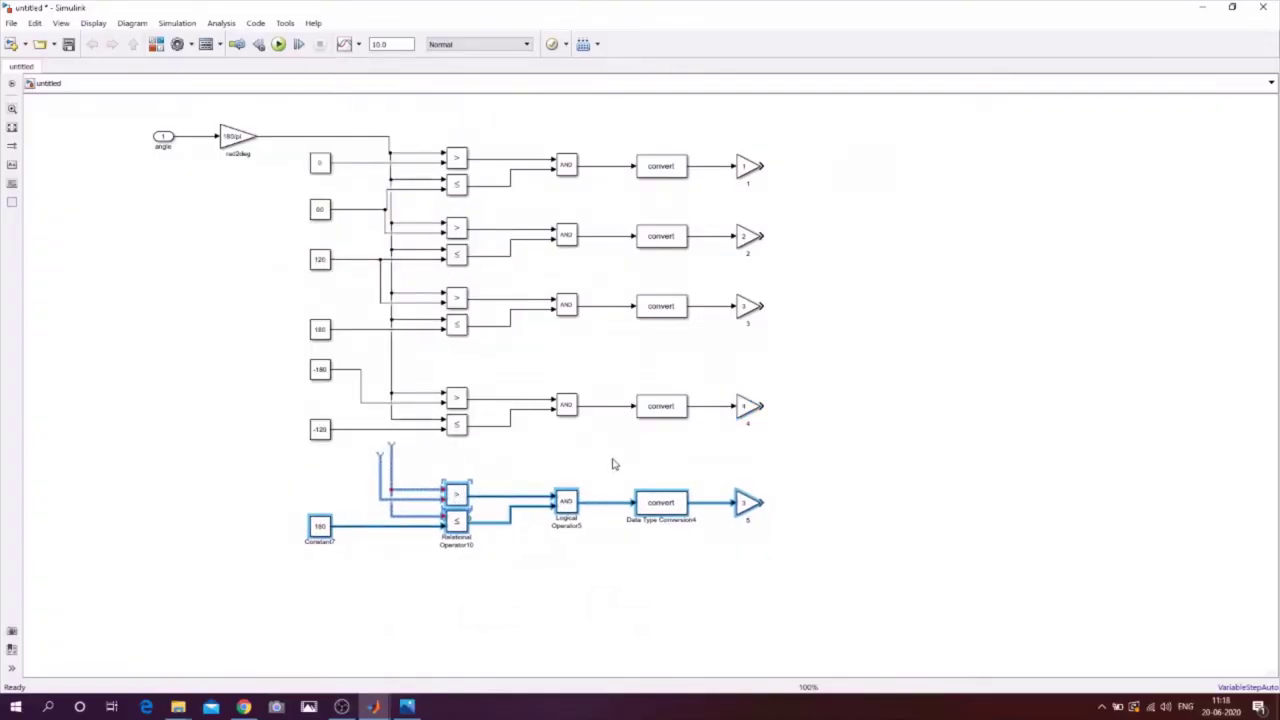
pyautogui.click(374, 450)
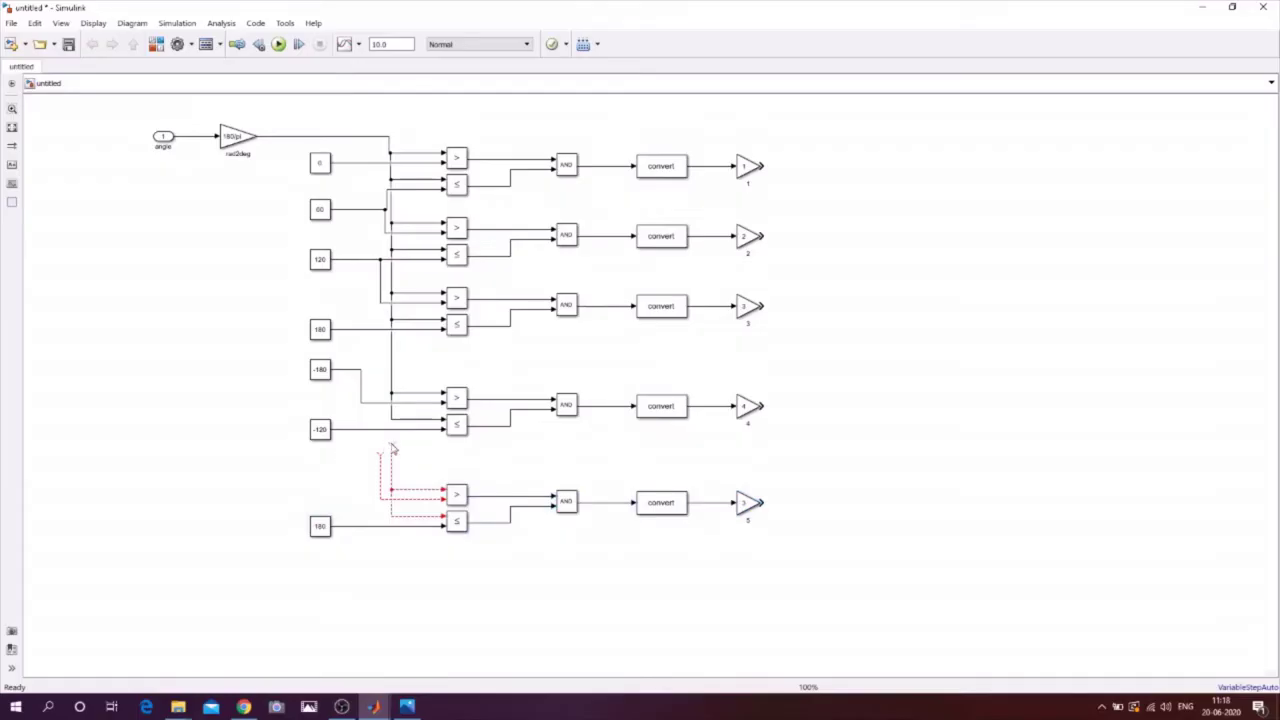
# Step: Connect the fifth branch's open lines to the angle signal and to the -120 constant's output
pyautogui.moveTo(392, 445); pyautogui.dragTo(391, 420)
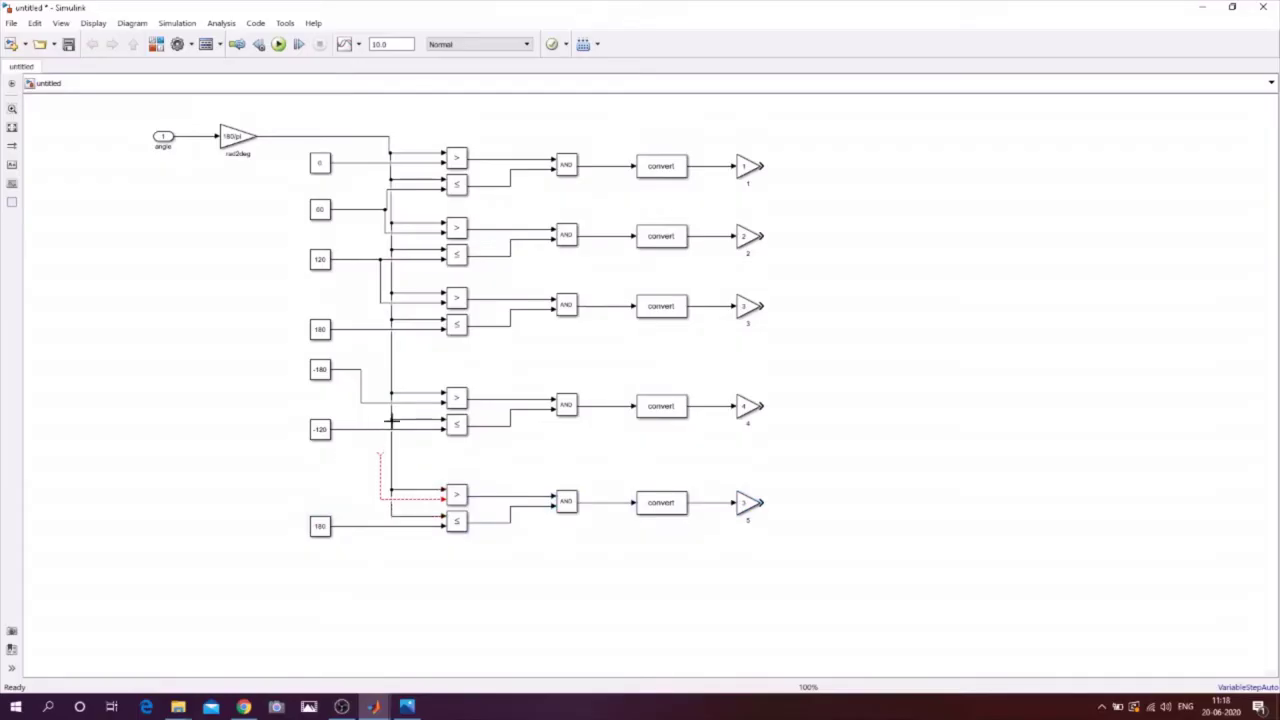
pyautogui.click(379, 479)
pyautogui.moveTo(380, 457); pyautogui.dragTo(379, 430)
# Step: Set the fifth branch's constant to -60 and its gain to 5
pyautogui.doubleClick(319, 526)
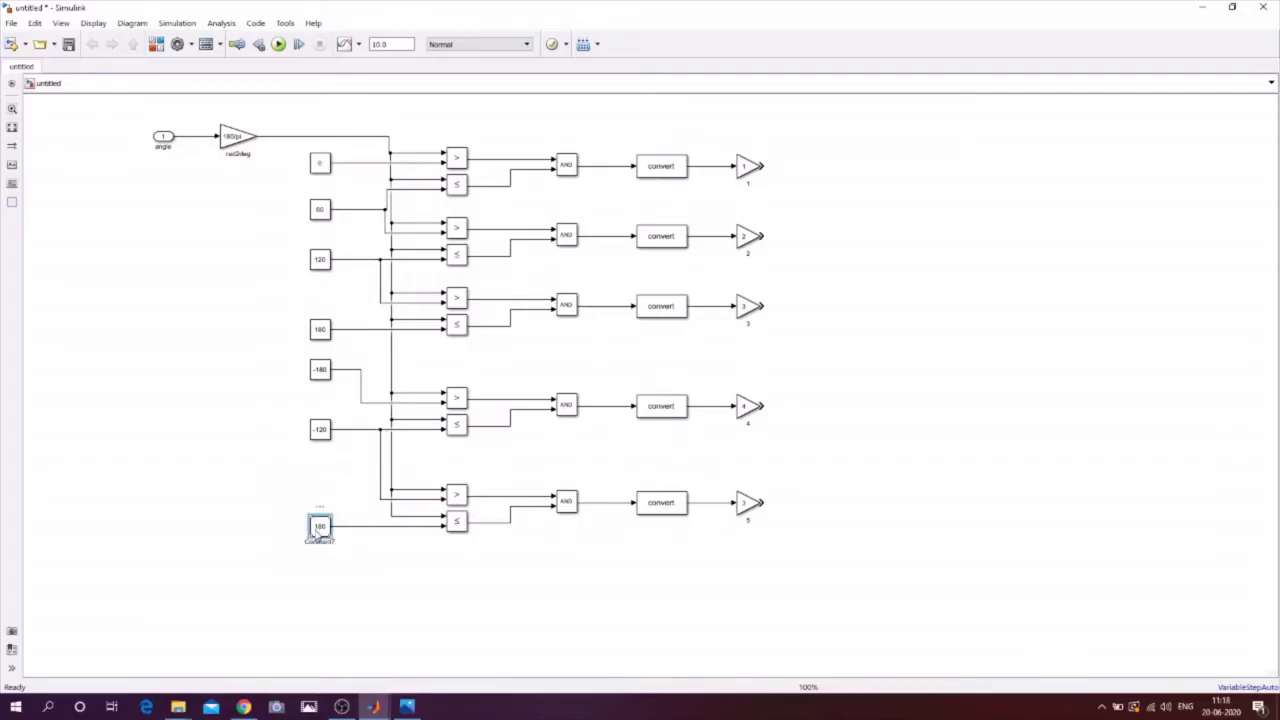
pyautogui.write('-60')
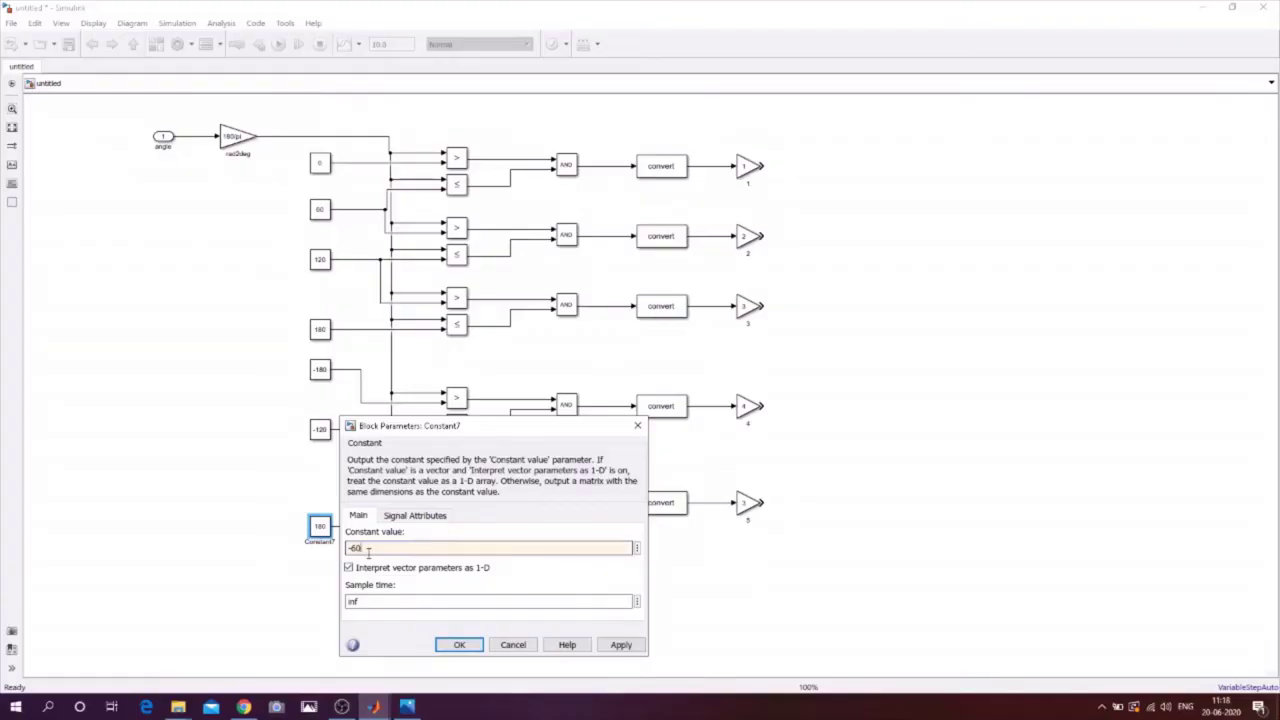
pyautogui.press('Return')
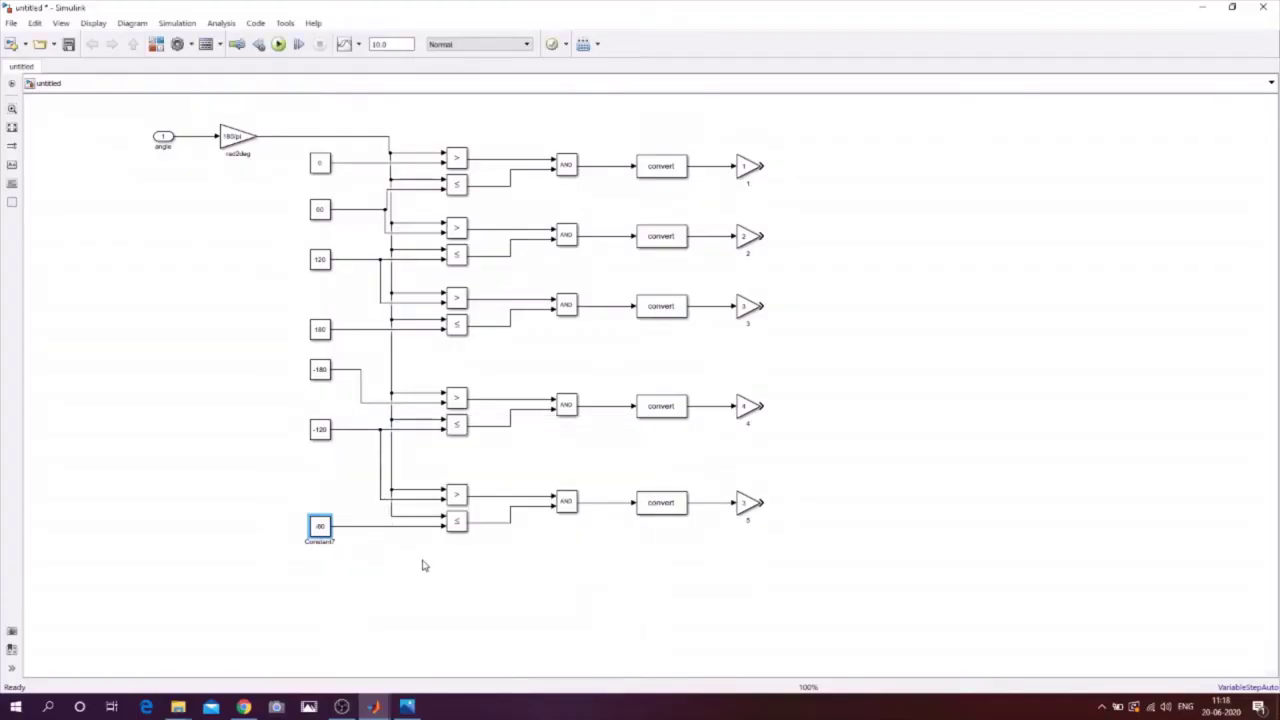
pyautogui.click(745, 503)
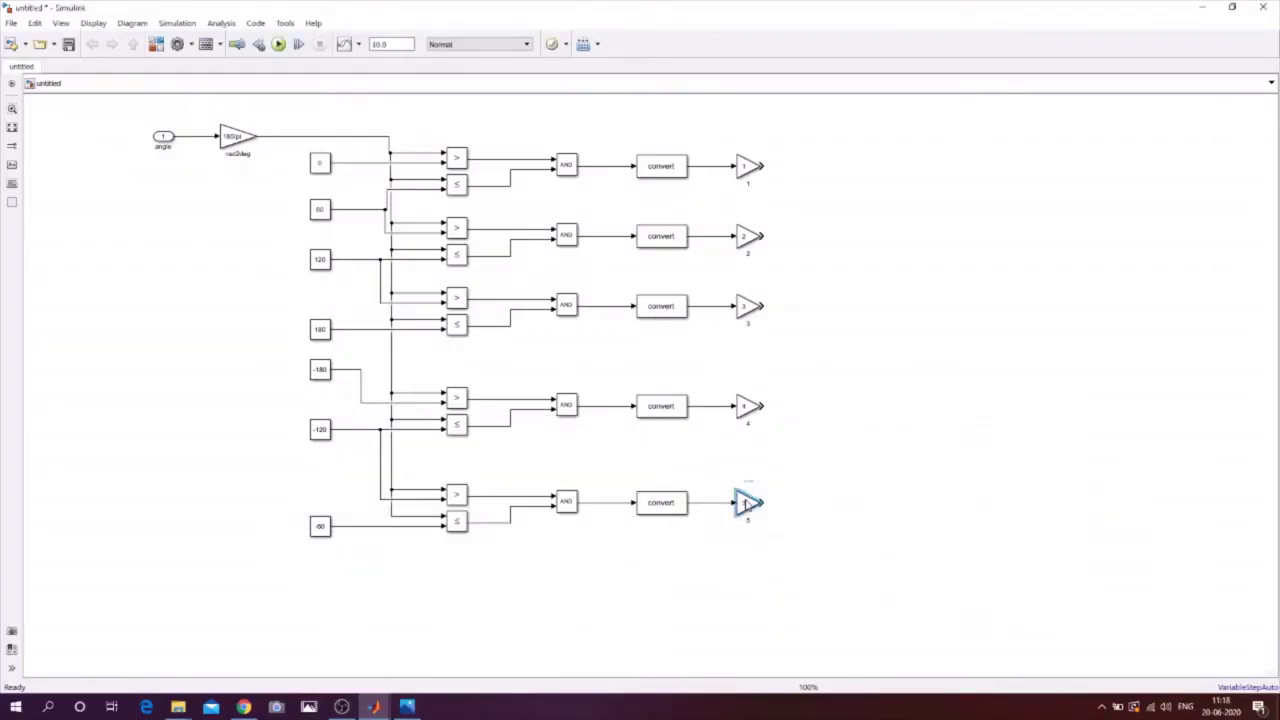
pyautogui.doubleClick(745, 505)
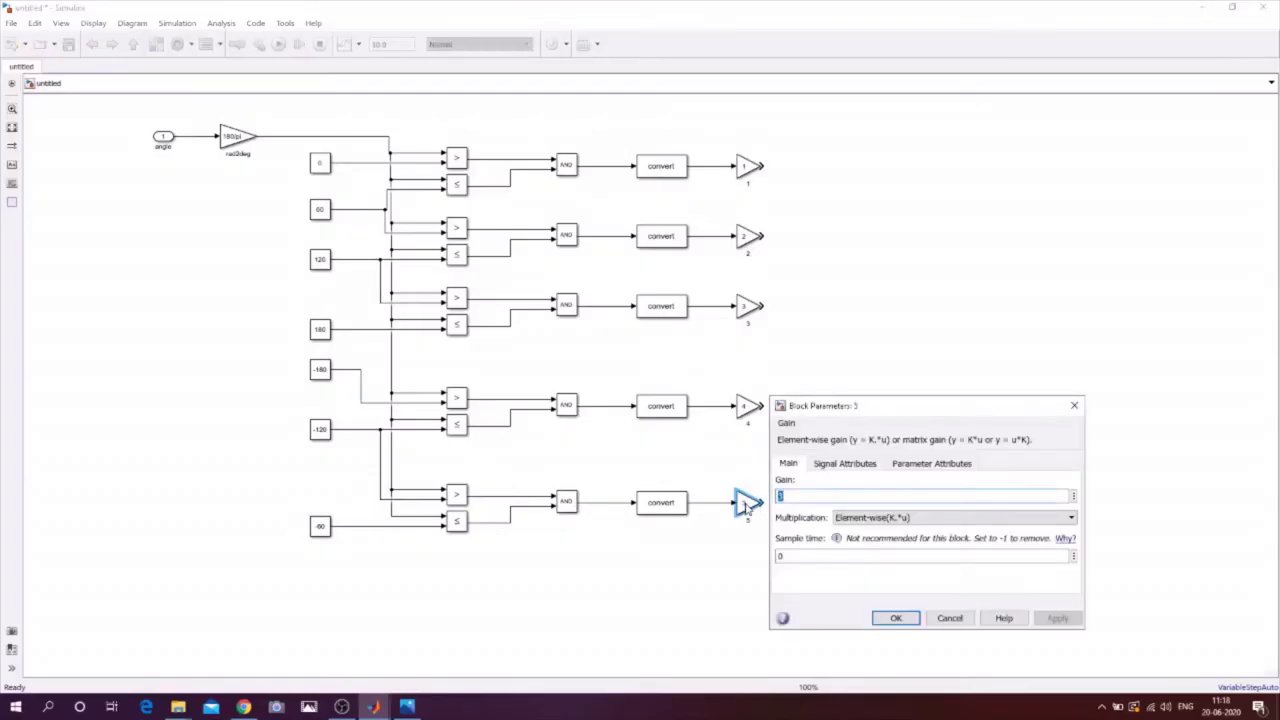
pyautogui.click(896, 618)
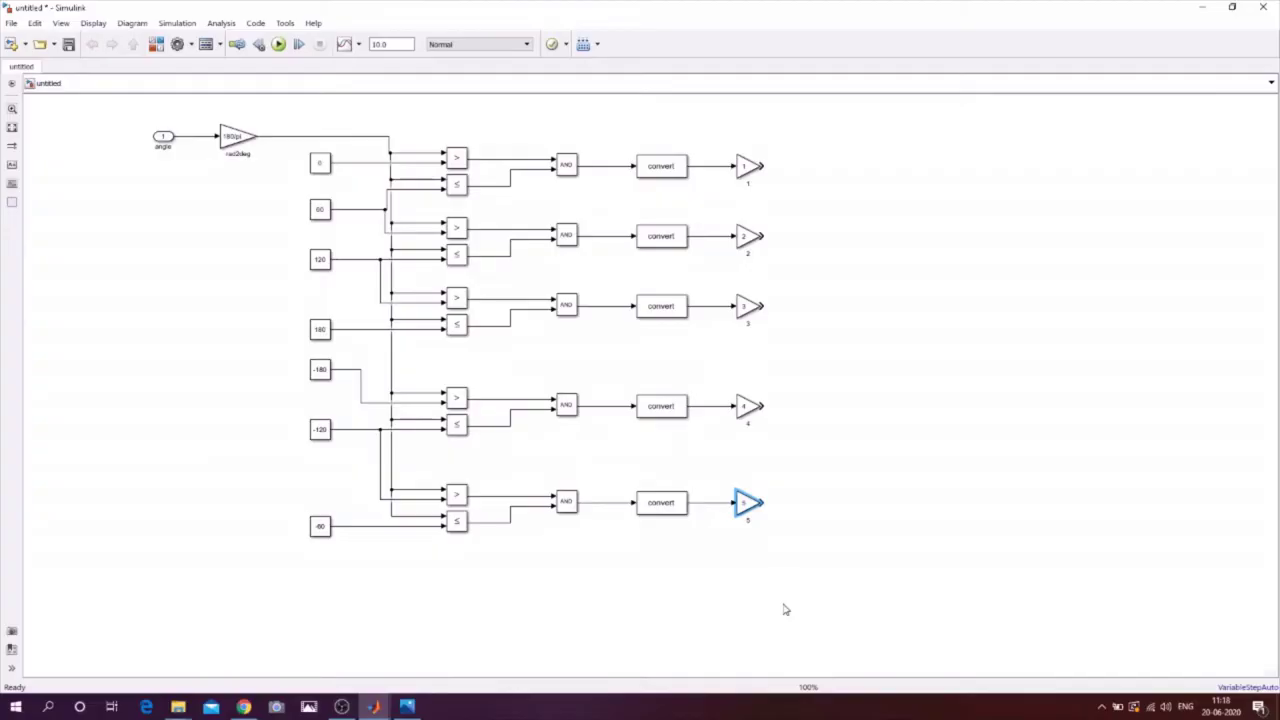
# Step: Paste another copy of the branch and place it beneath the fifth row as the sixth branch
pyautogui.rightClick(314, 612)
pyautogui.click(350, 232)
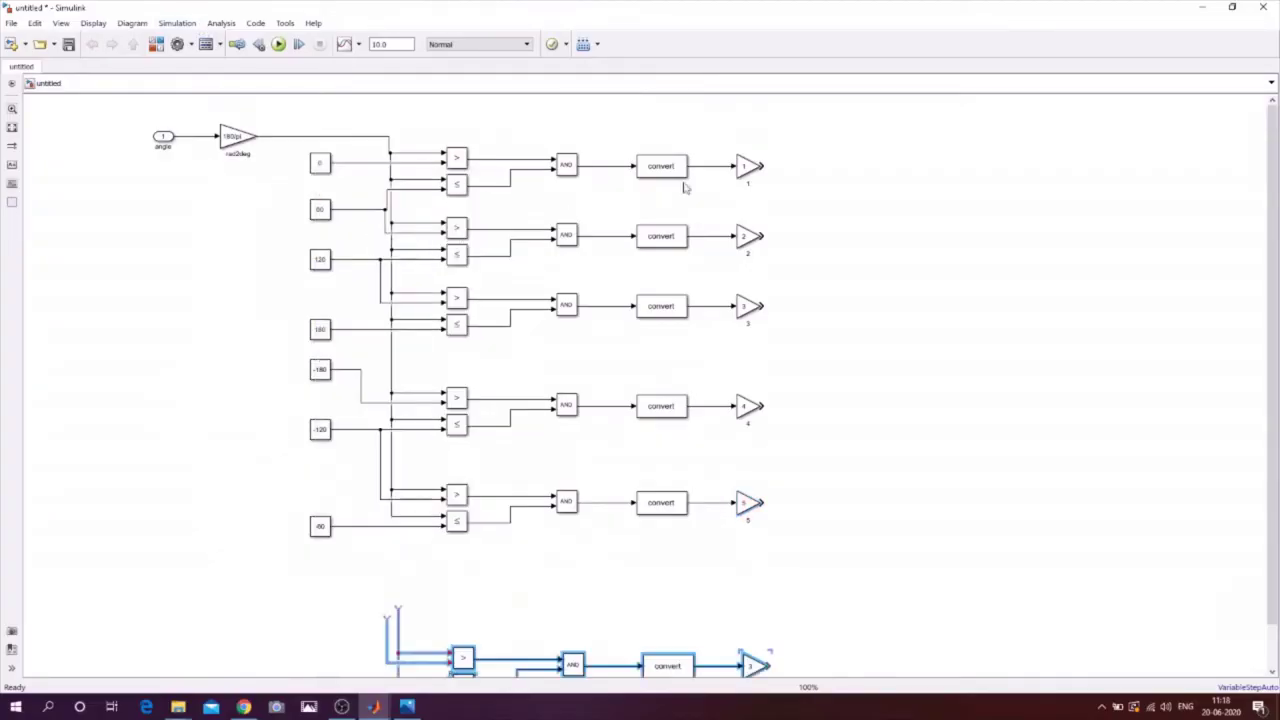
pyautogui.moveTo(575, 668); pyautogui.dragTo(574, 597)
# Step: Connect the sixth branch's open lines to the angle signal and to the -60 constant's output
pyautogui.click(561, 557)
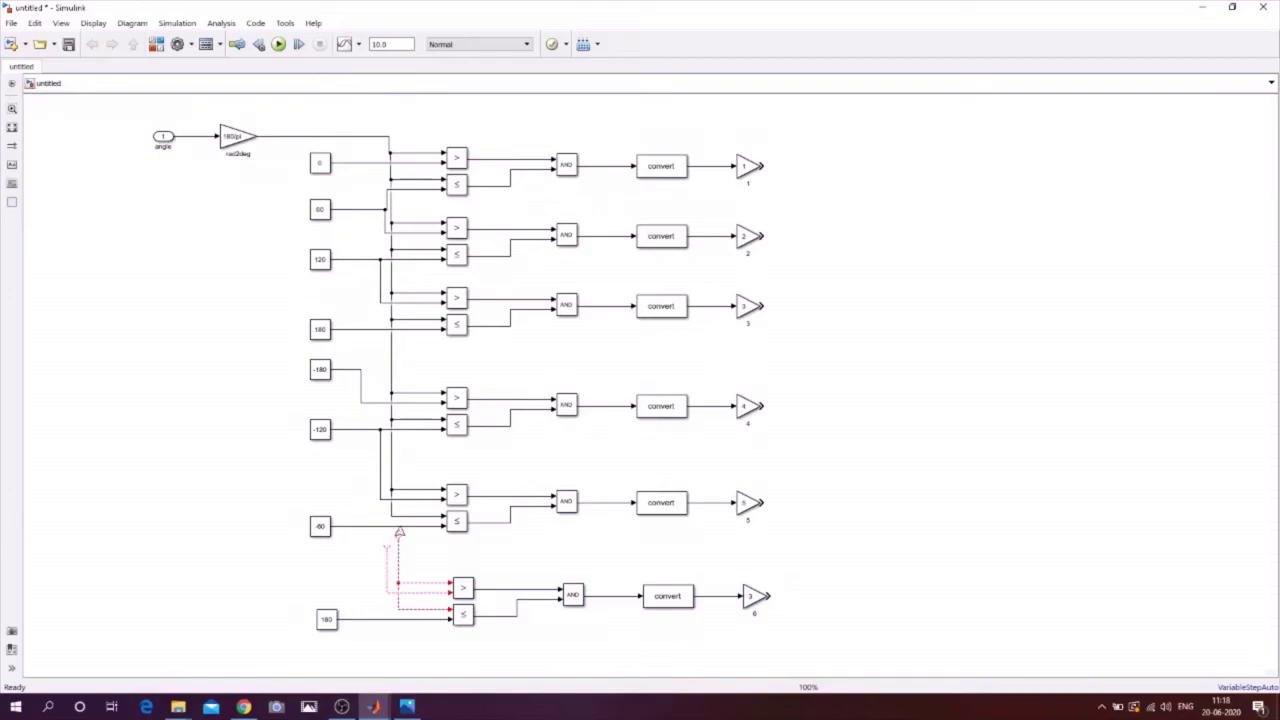
pyautogui.moveTo(398, 537); pyautogui.dragTo(391, 517)
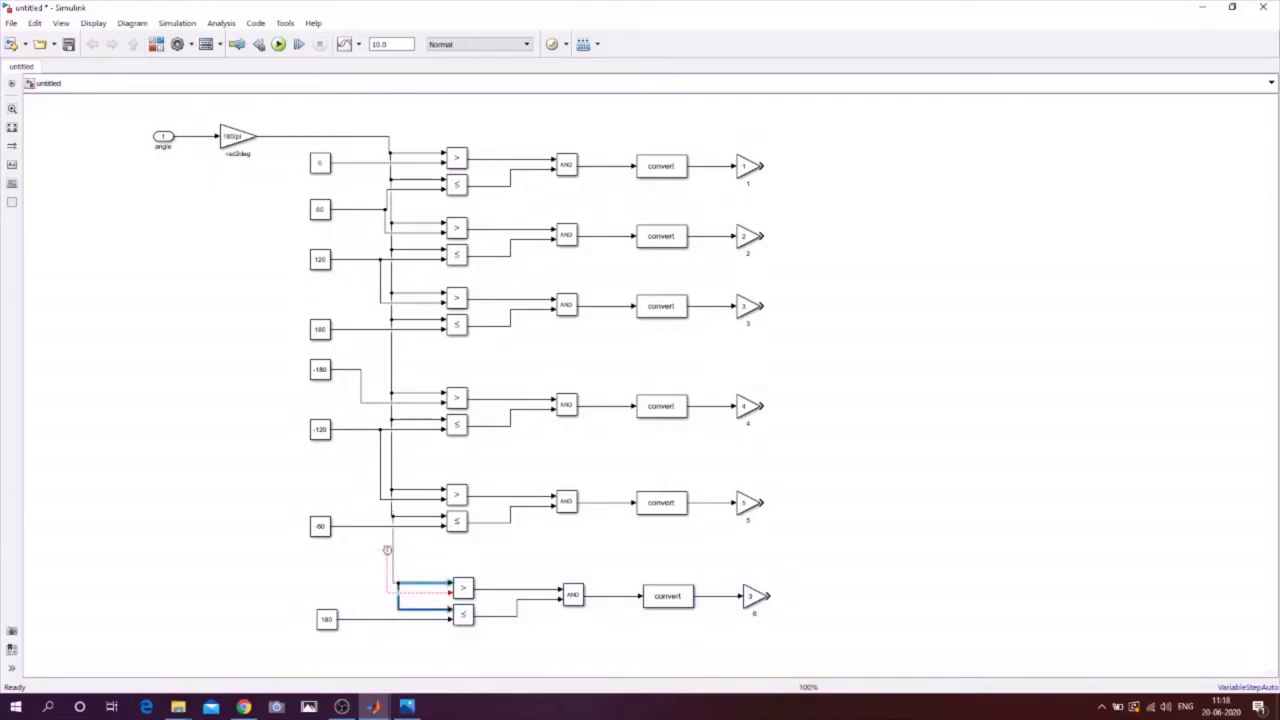
pyautogui.moveTo(384, 545); pyautogui.dragTo(372, 527)
# Step: Set the sixth branch's constant to 0 and its gain to 6
pyautogui.click(326, 619)
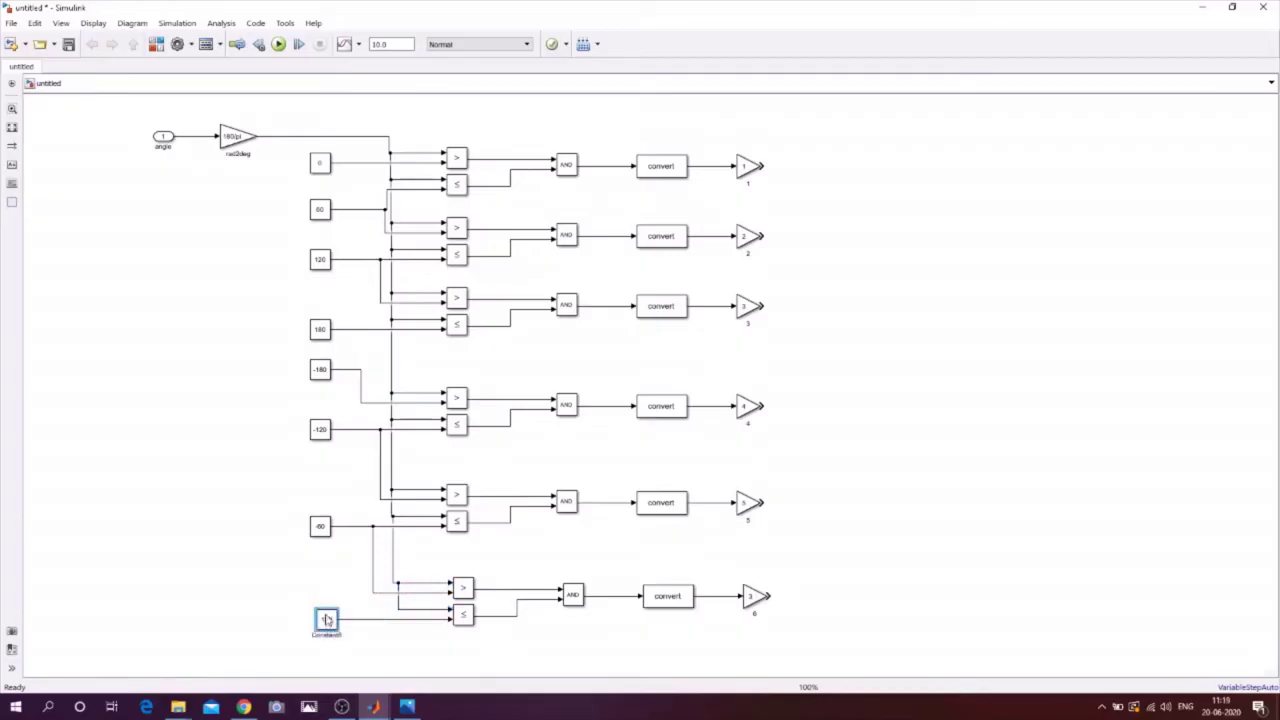
pyautogui.doubleClick(326, 619)
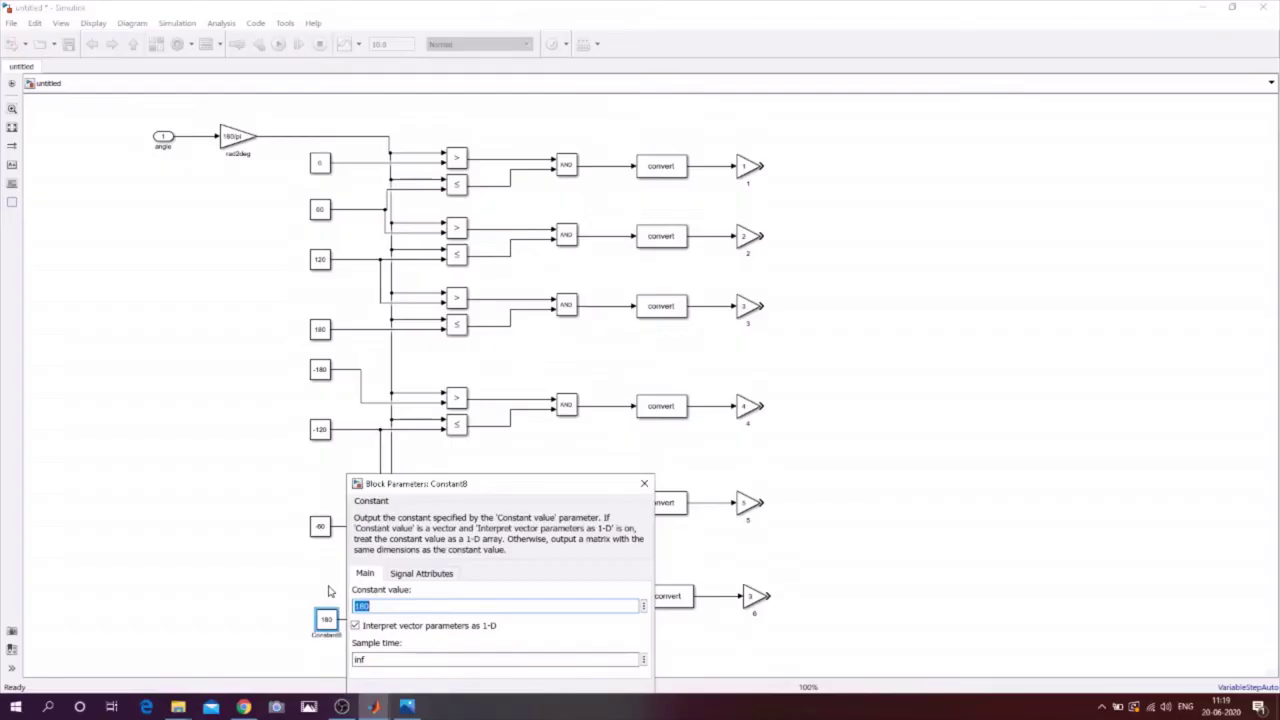
pyautogui.write('0')
pyautogui.press('Return')
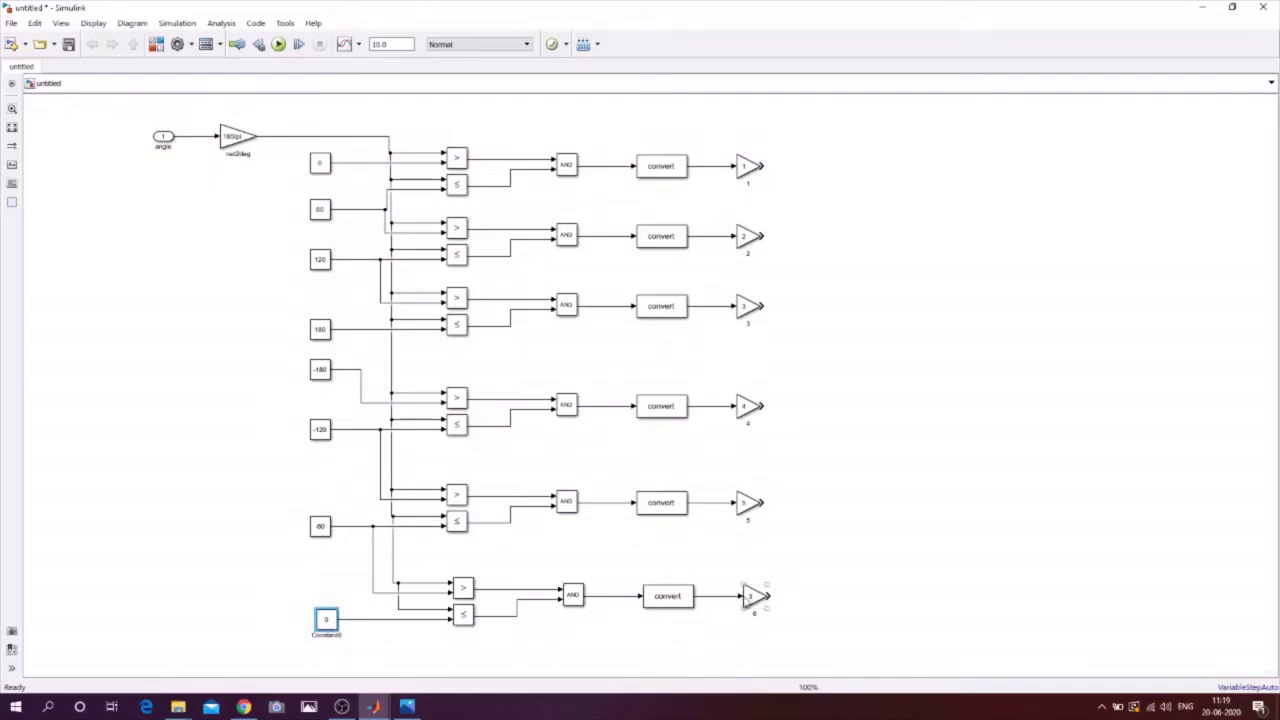
pyautogui.doubleClick(751, 597)
pyautogui.write('6')
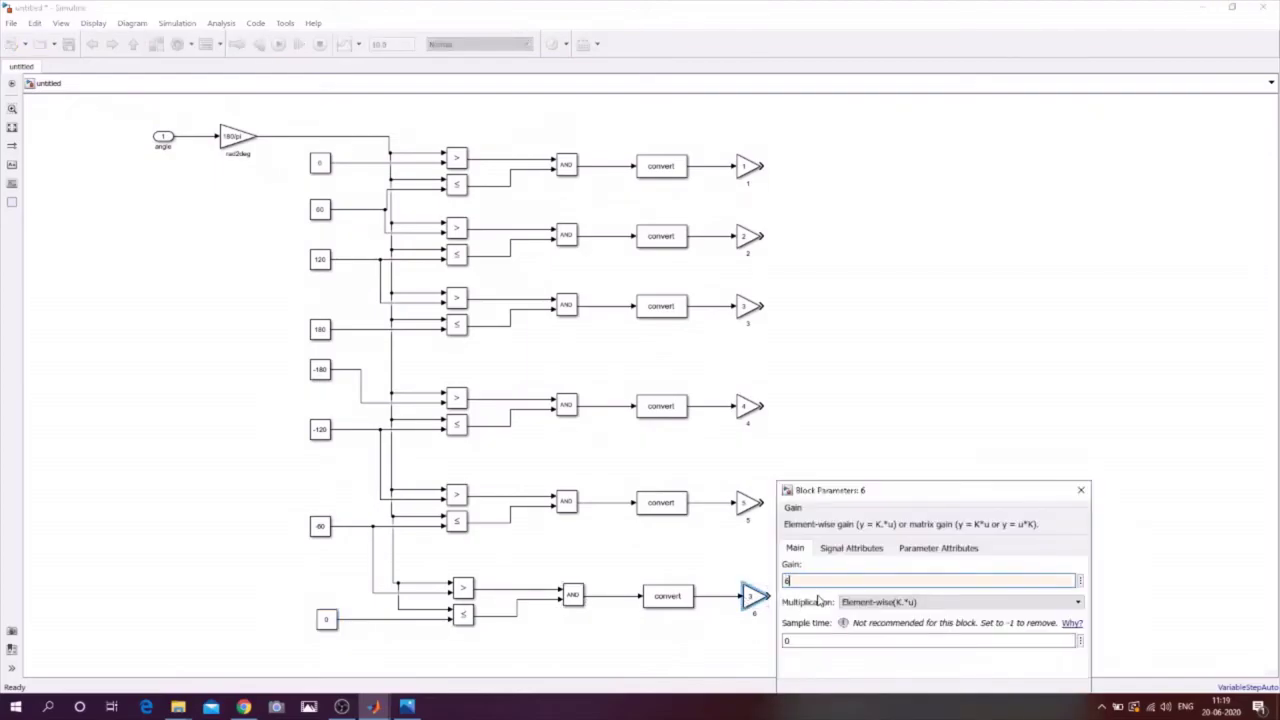
pyautogui.moveTo(900, 491); pyautogui.dragTo(979, 297)
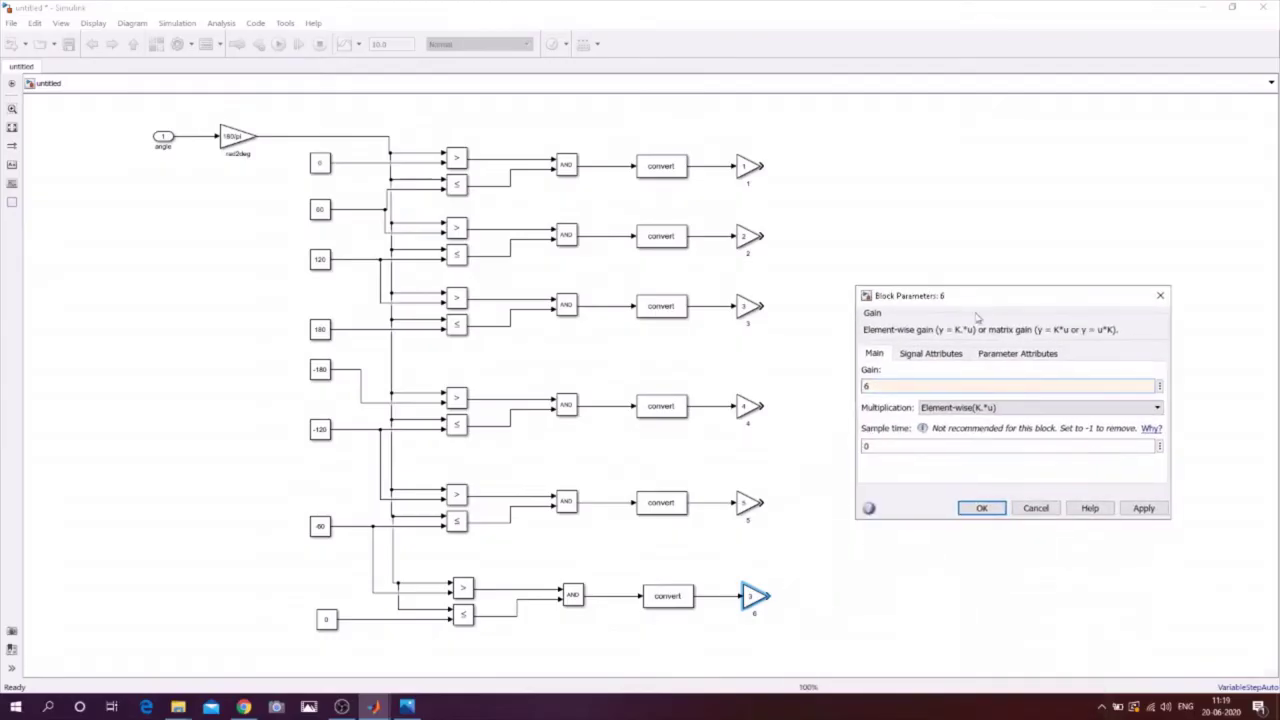
pyautogui.click(982, 508)
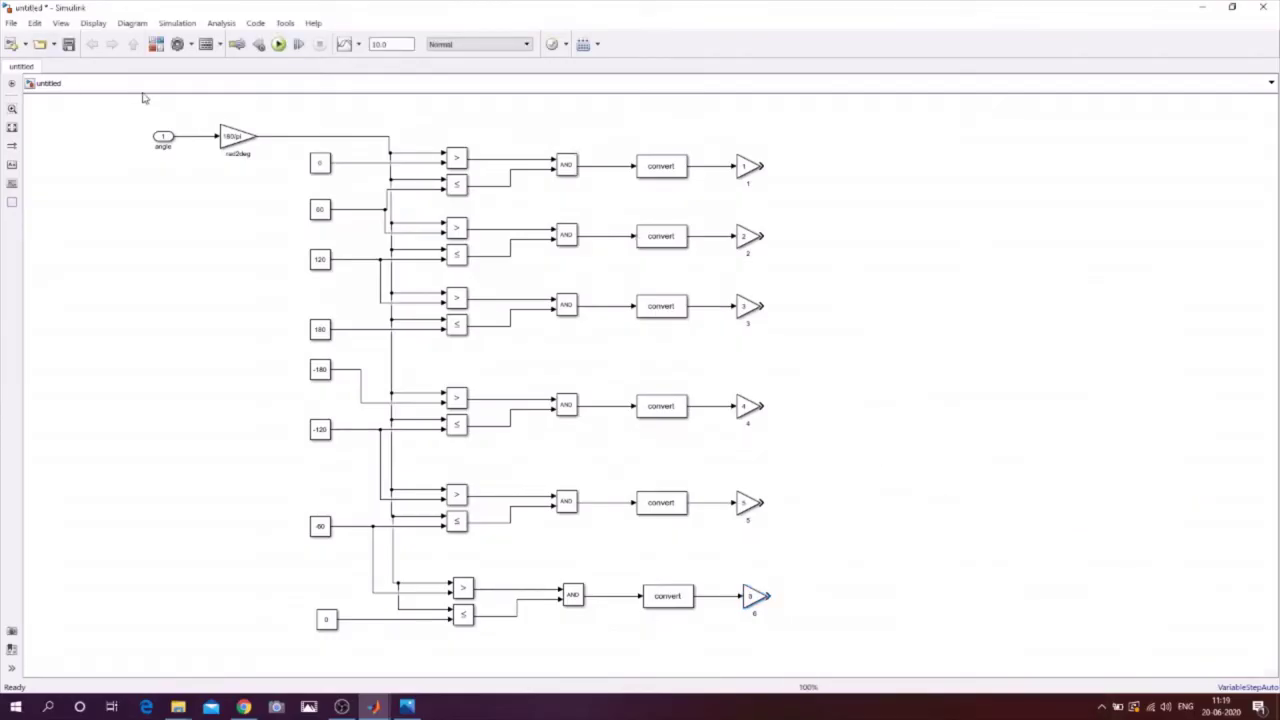
# Step: Place an Add block from the Math Operations library beside the gain outputs
pyautogui.click(157, 44)
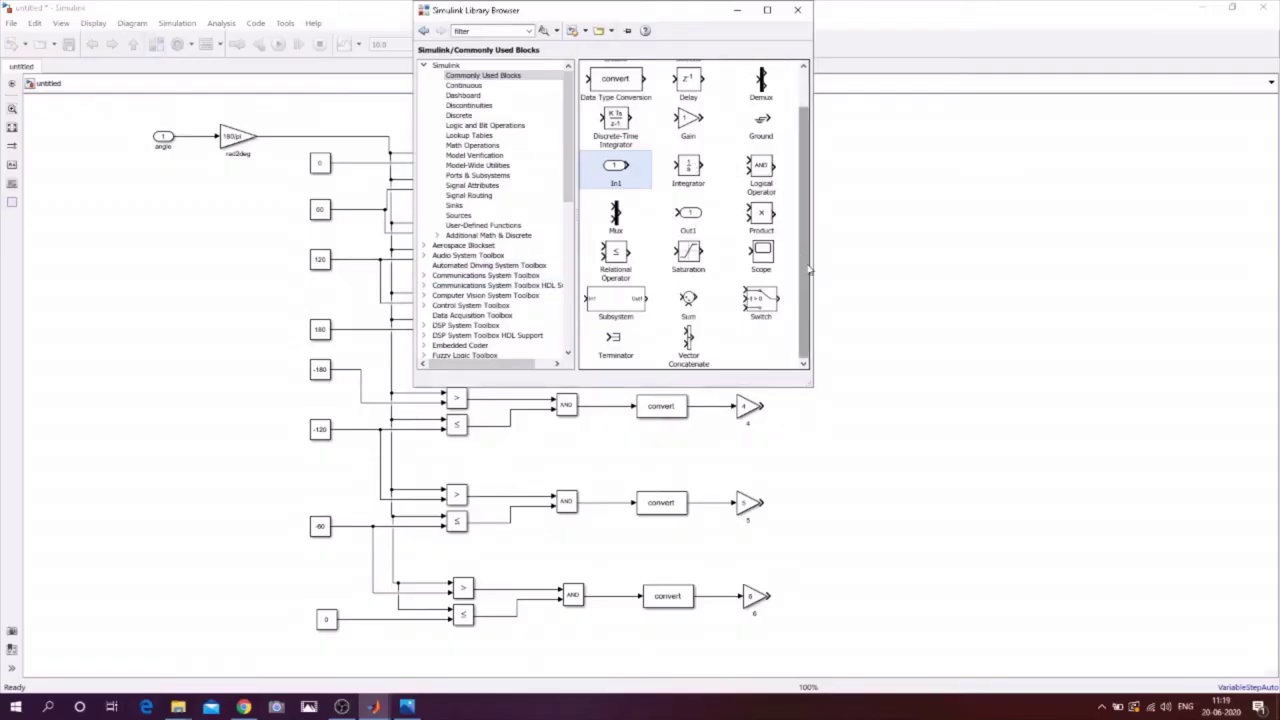
pyautogui.scroll(1, 803, 240)
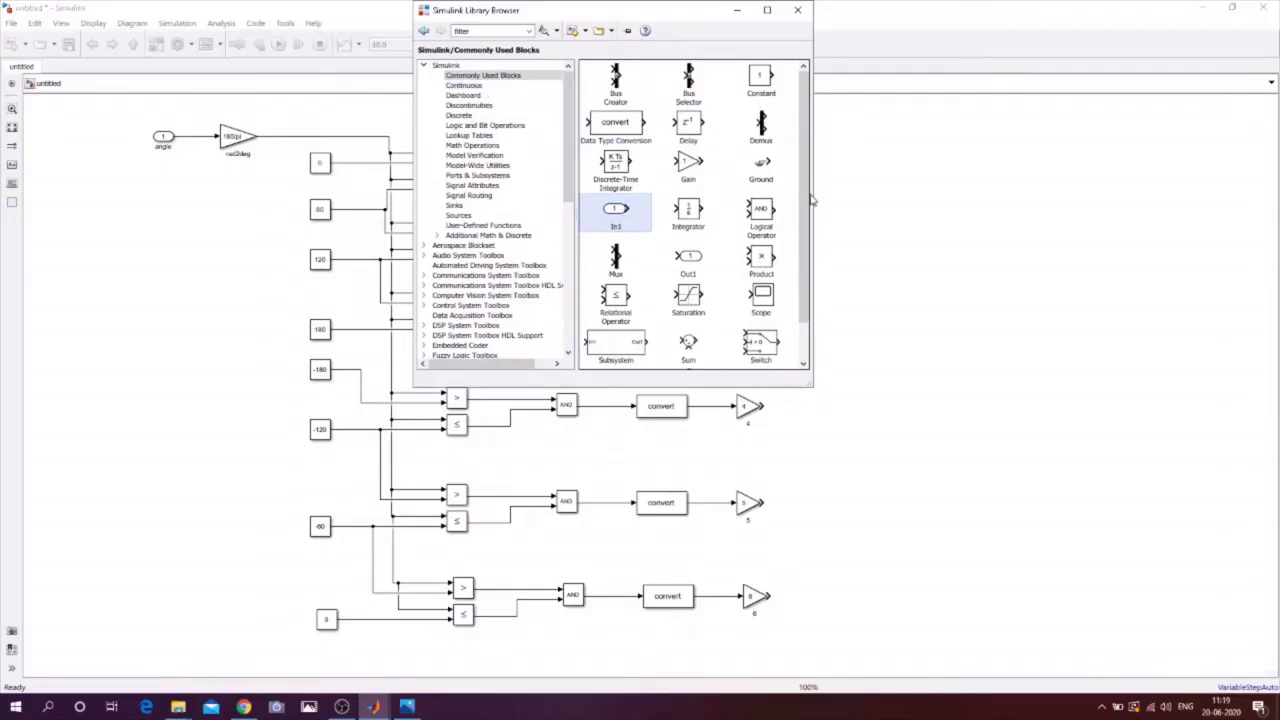
pyautogui.scroll(-1, 805, 238)
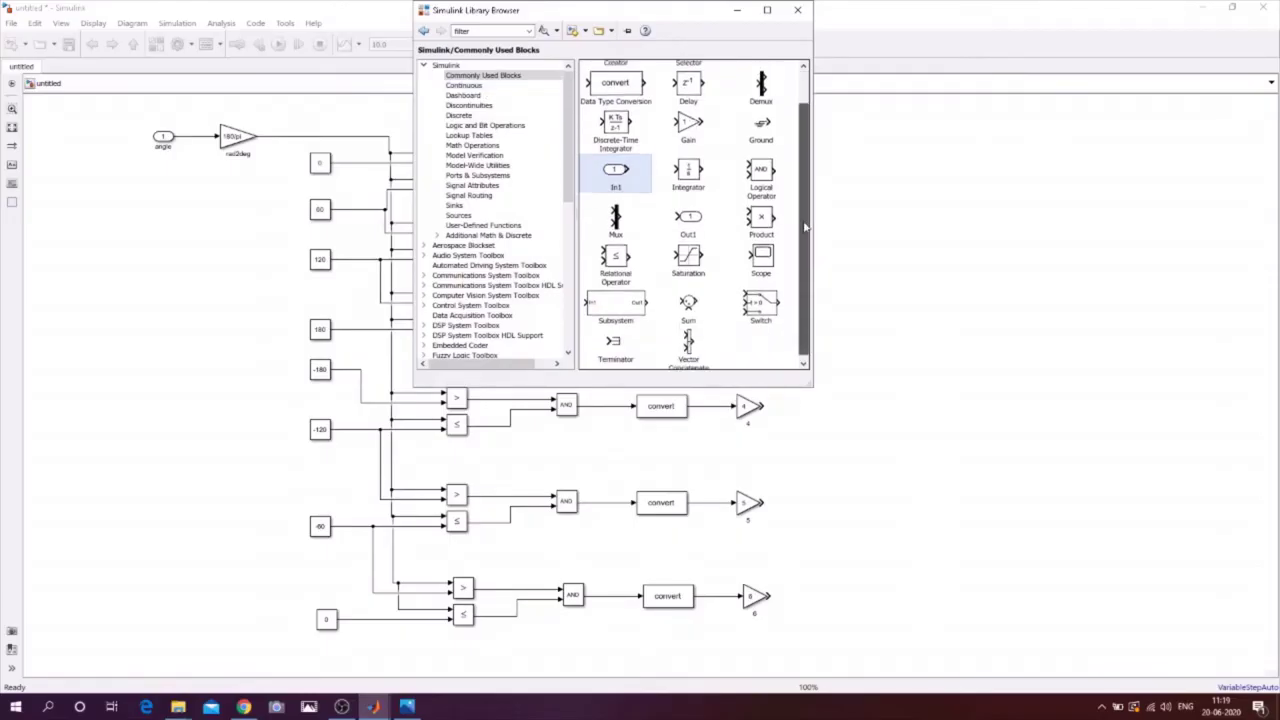
pyautogui.click(464, 86)
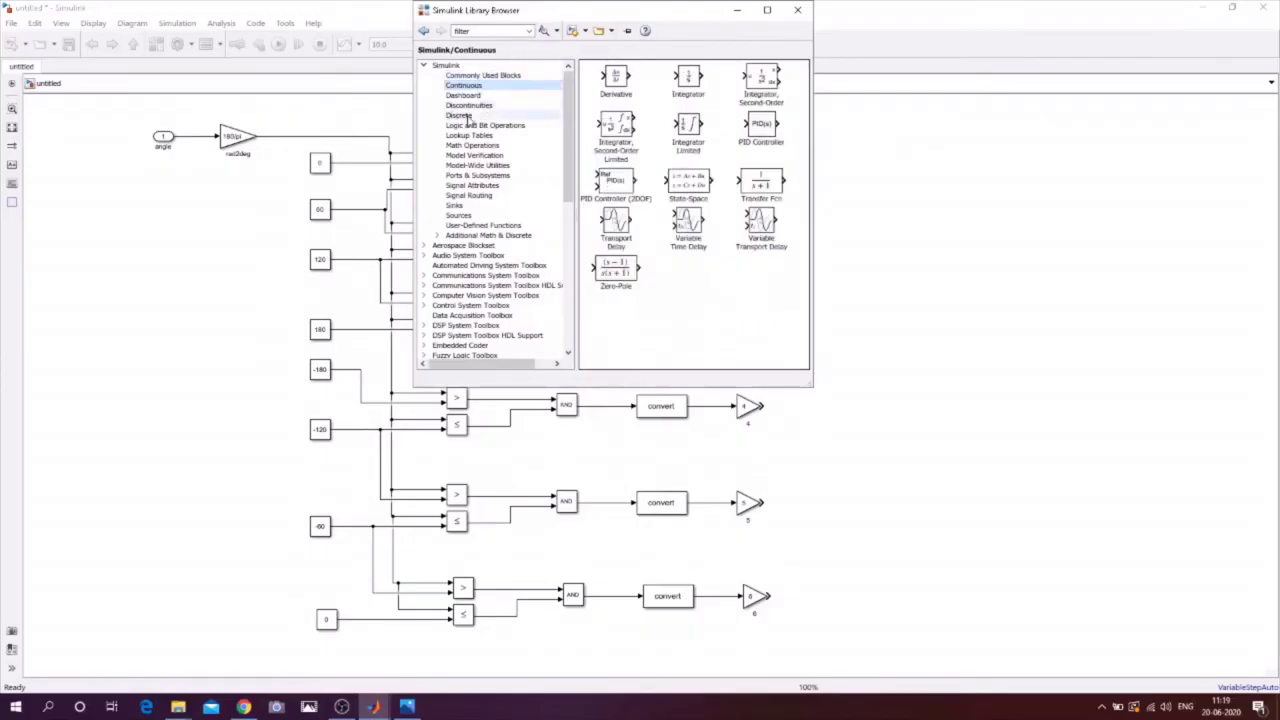
pyautogui.click(472, 145)
pyautogui.moveTo(680, 85); pyautogui.dragTo(903, 310)
pyautogui.click(903, 308)
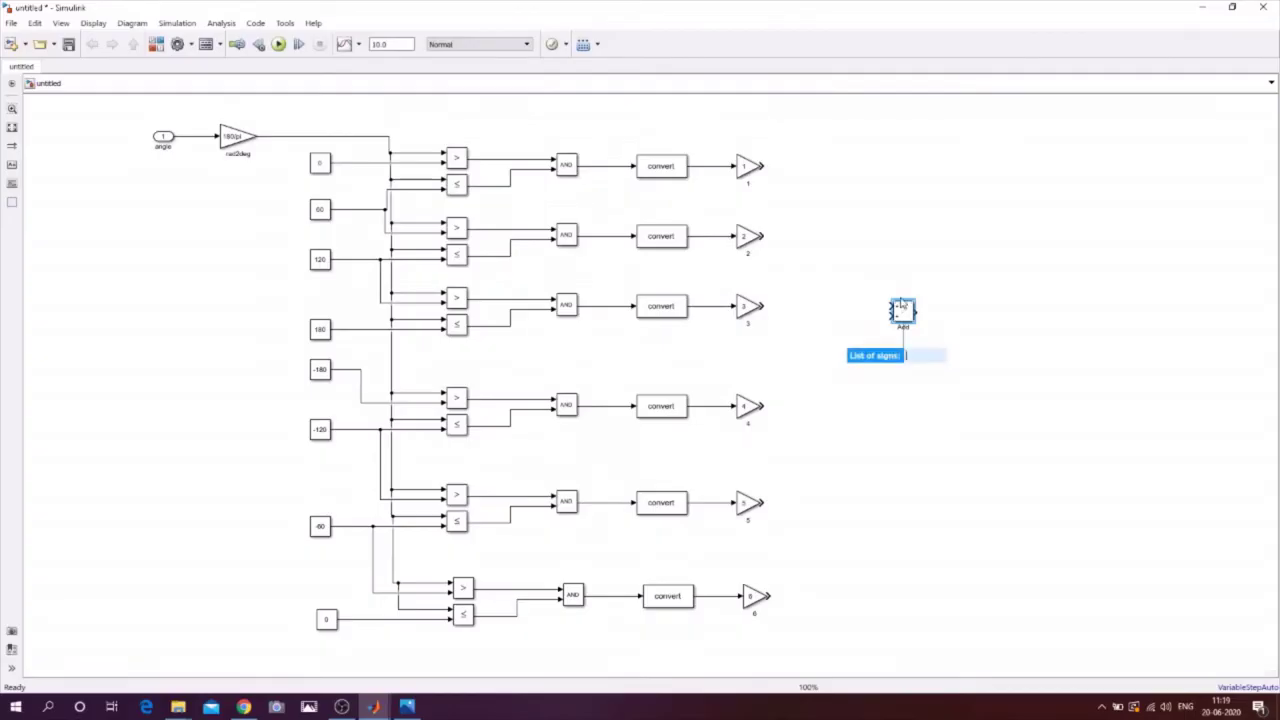
# Step: Set the Add block's list of signs to ++++++ and stretch the block taller for its six inputs
pyautogui.doubleClick(903, 308)
pyautogui.doubleClick(962, 338)
pyautogui.click(962, 338)
pyautogui.write('++++++')
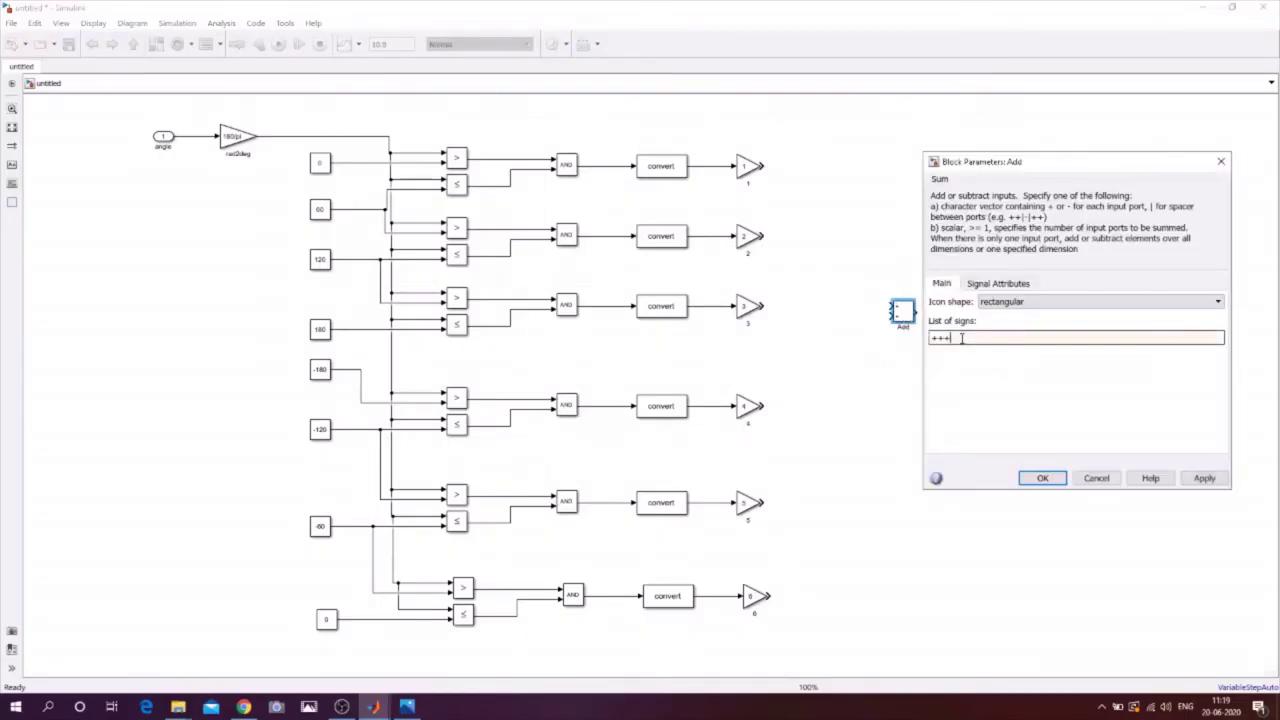
pyautogui.click(1042, 478)
pyautogui.moveTo(918, 325); pyautogui.dragTo(918, 364)
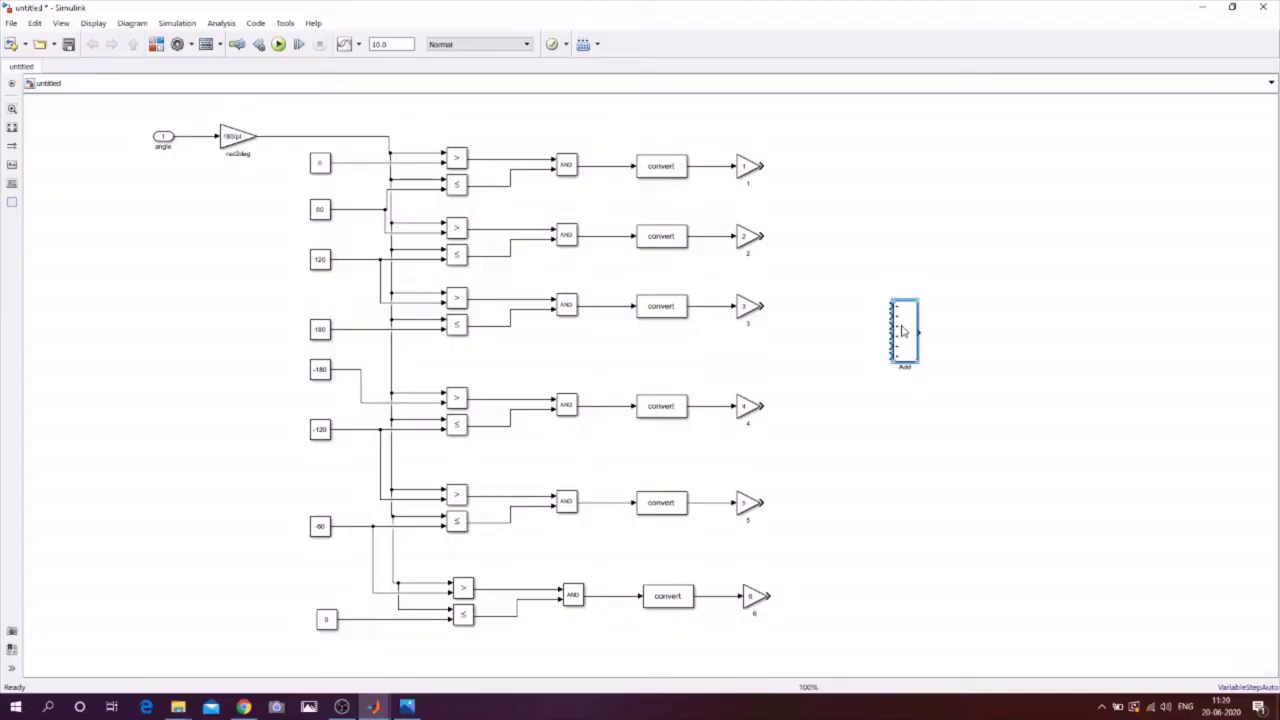
# Step: Connect the outputs of gains 1 to 6 in order to the six inputs of the Add block
pyautogui.click(748, 166)
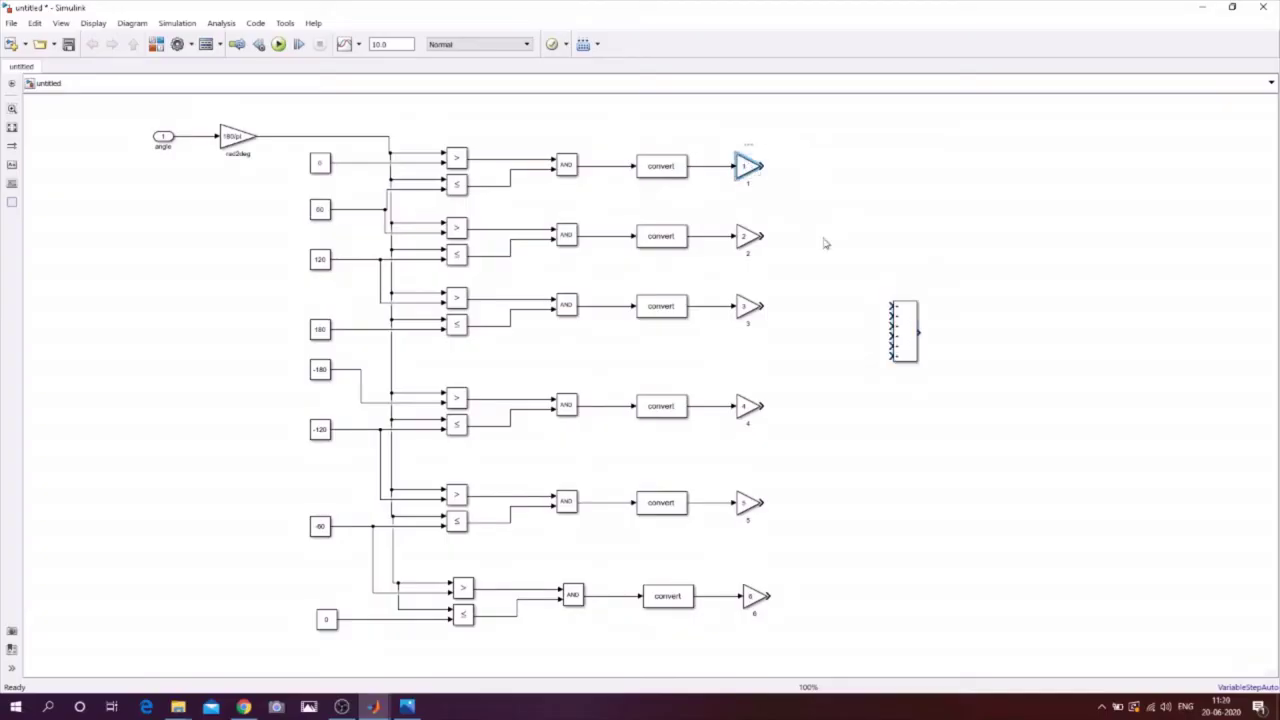
pyautogui.keyDown('ctrl'); pyautogui.click(895, 307); pyautogui.keyUp('ctrl')
pyautogui.click(758, 236)
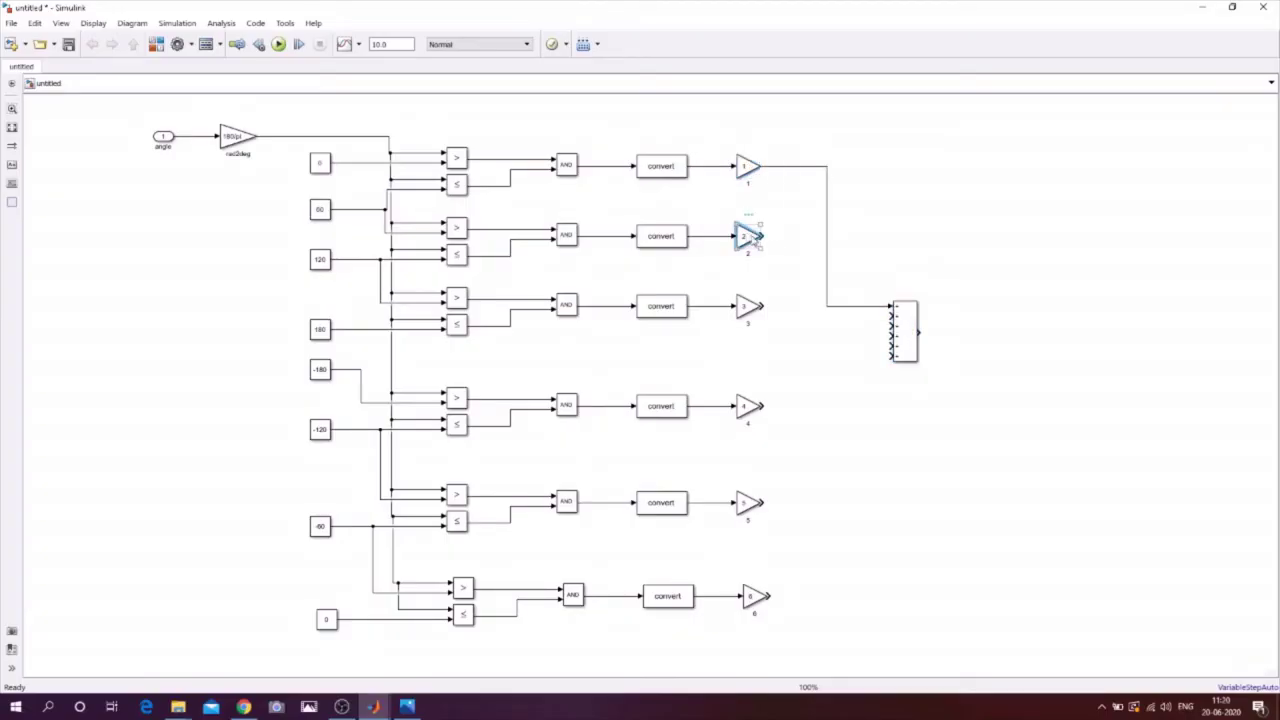
pyautogui.keyDown('ctrl'); pyautogui.click(895, 318); pyautogui.keyUp('ctrl')
pyautogui.click(748, 308)
pyautogui.keyDown('ctrl'); pyautogui.click(897, 338); pyautogui.keyUp('ctrl')
pyautogui.click(755, 405)
pyautogui.keyDown('ctrl'); pyautogui.click(904, 336); pyautogui.keyUp('ctrl')
pyautogui.click(752, 503)
pyautogui.keyDown('ctrl'); pyautogui.click(900, 340); pyautogui.keyUp('ctrl')
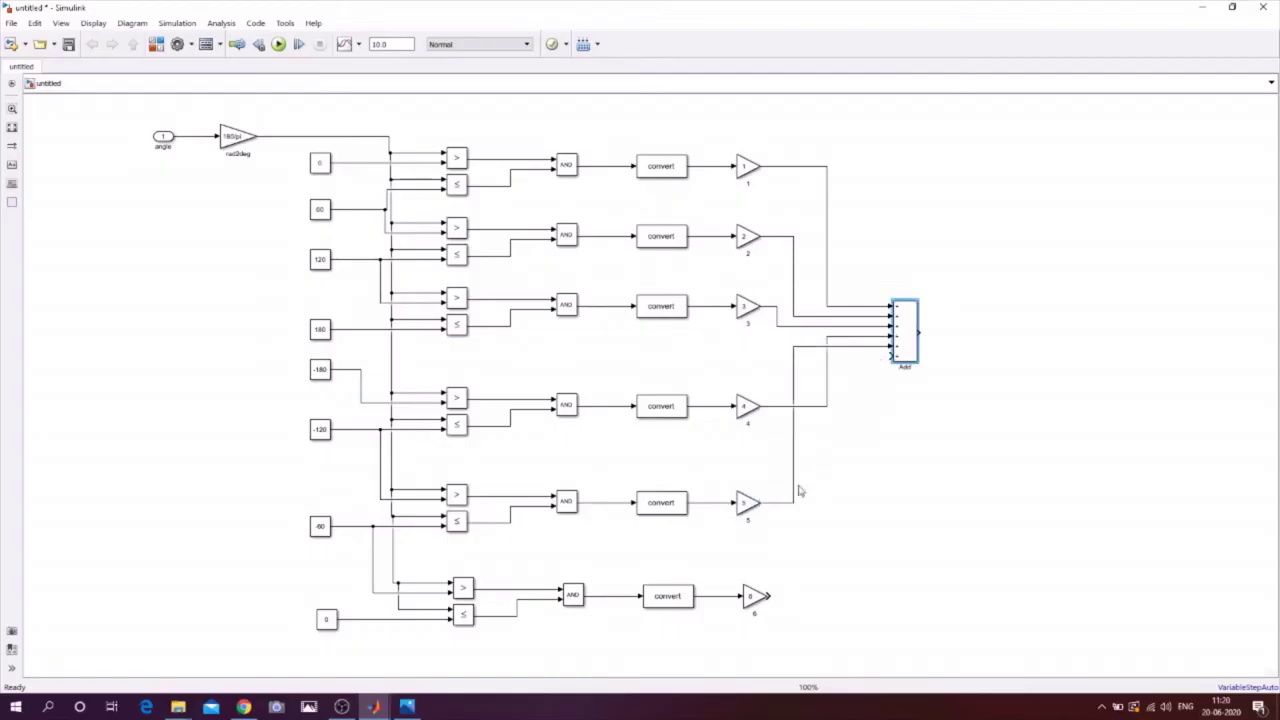
pyautogui.click(752, 596)
pyautogui.keyDown('ctrl'); pyautogui.click(900, 341); pyautogui.keyUp('ctrl')
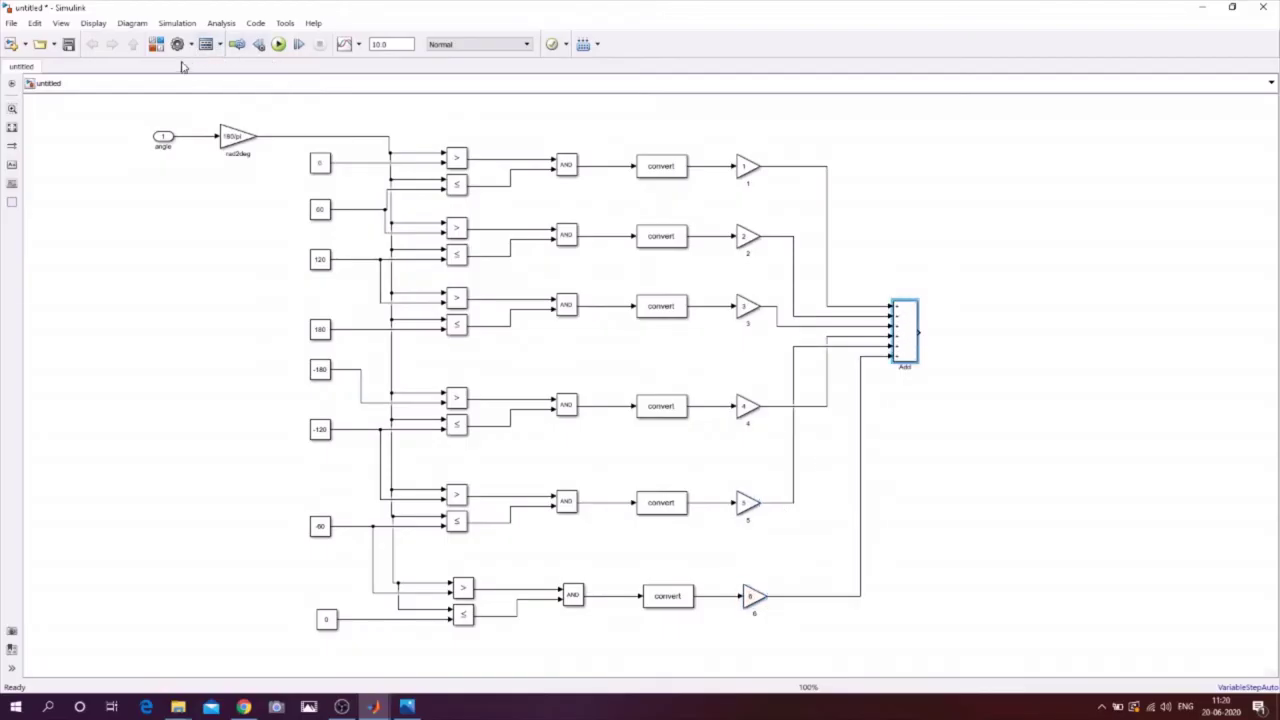
# Step: Add an Out1 port fed by the Add block, name it Sector, and align it with the sum output
pyautogui.click(156, 44)
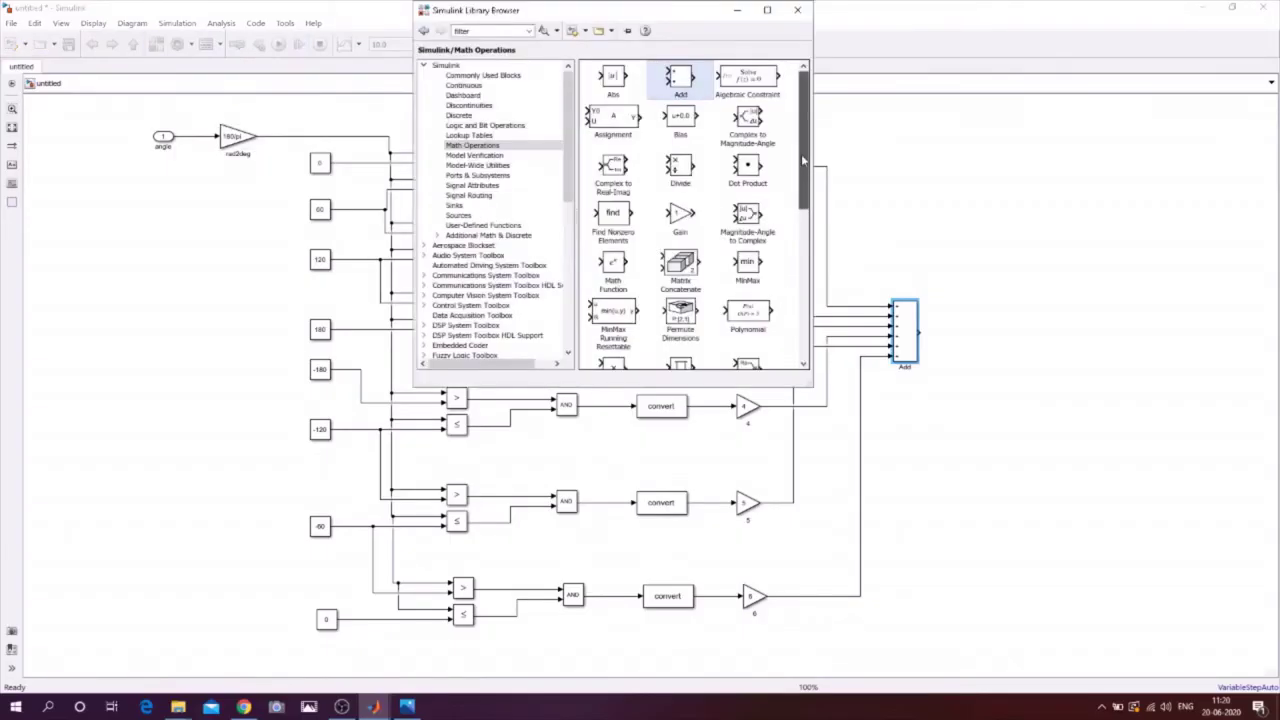
pyautogui.click(463, 95)
pyautogui.click(484, 76)
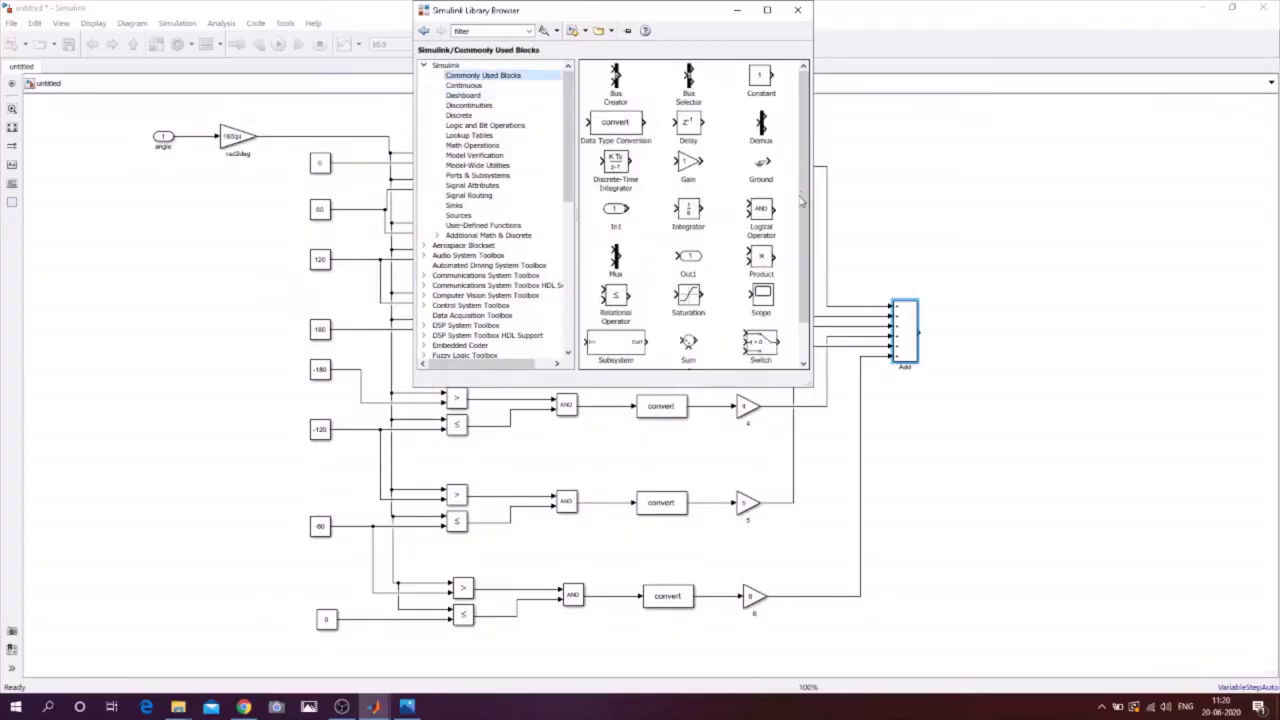
pyautogui.moveTo(688, 258); pyautogui.dragTo(1032, 328)
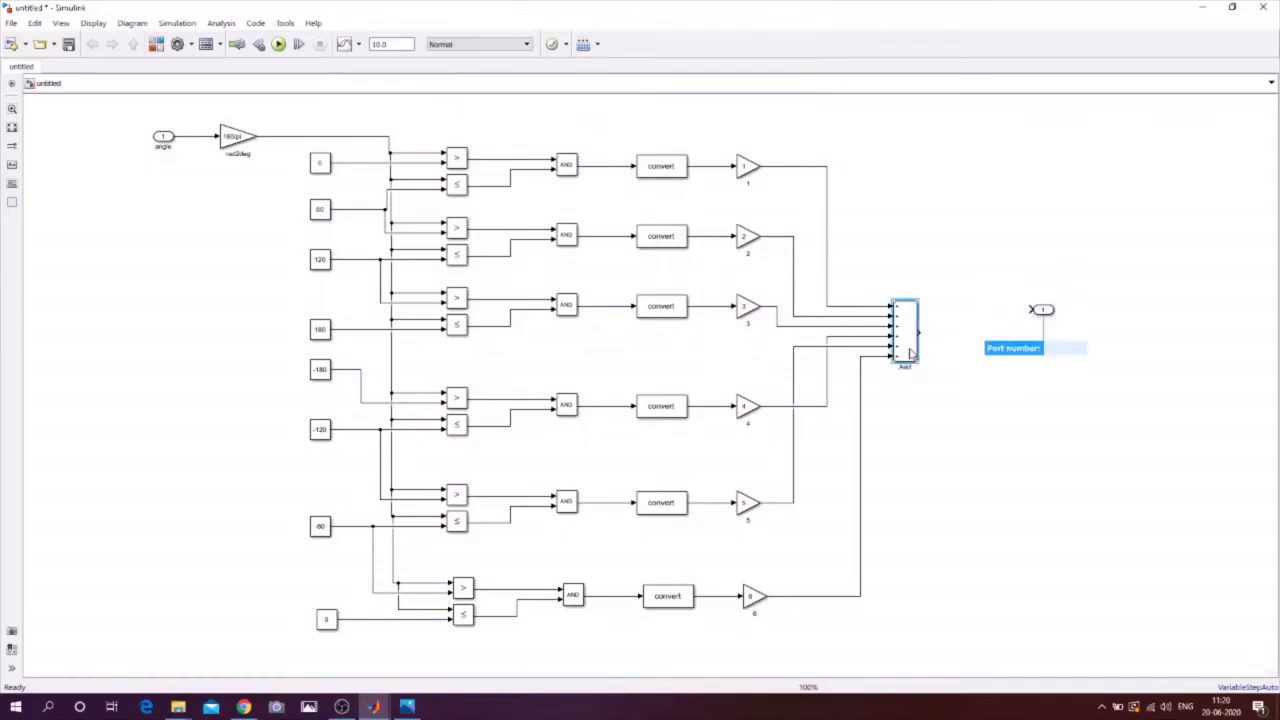
pyautogui.click(1037, 320)
pyautogui.click(1042, 312)
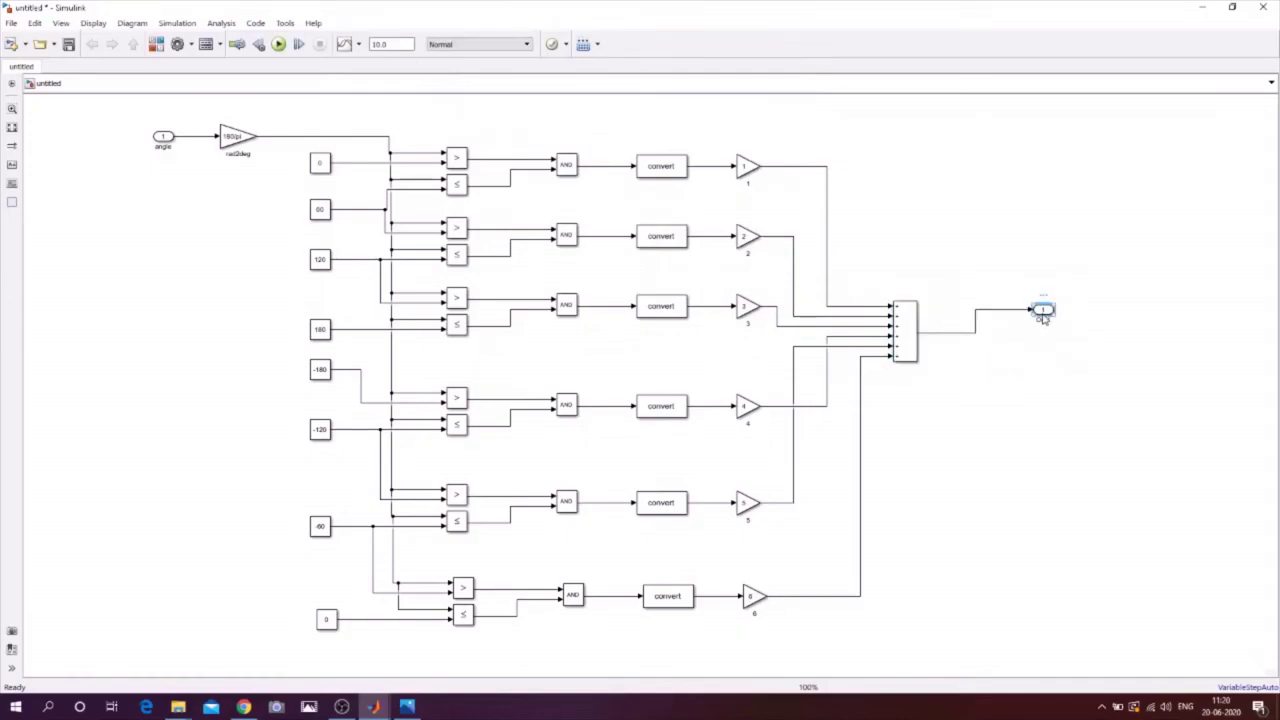
pyautogui.click(986, 324)
pyautogui.moveTo(1050, 313); pyautogui.dragTo(1007, 335)
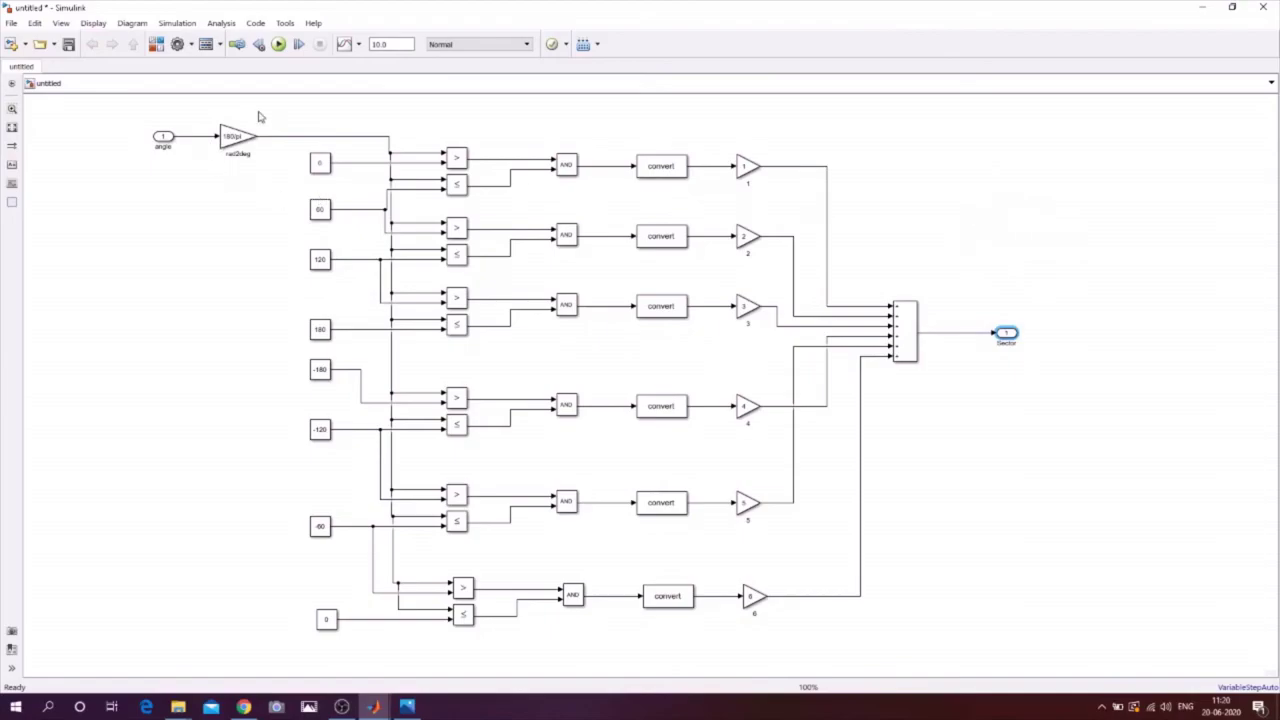
# Step: Try to group the blocks between the angle input and the Sector output into a subsystem, and inspect its contents
pyautogui.moveTo(197, 112); pyautogui.dragTo(955, 661)
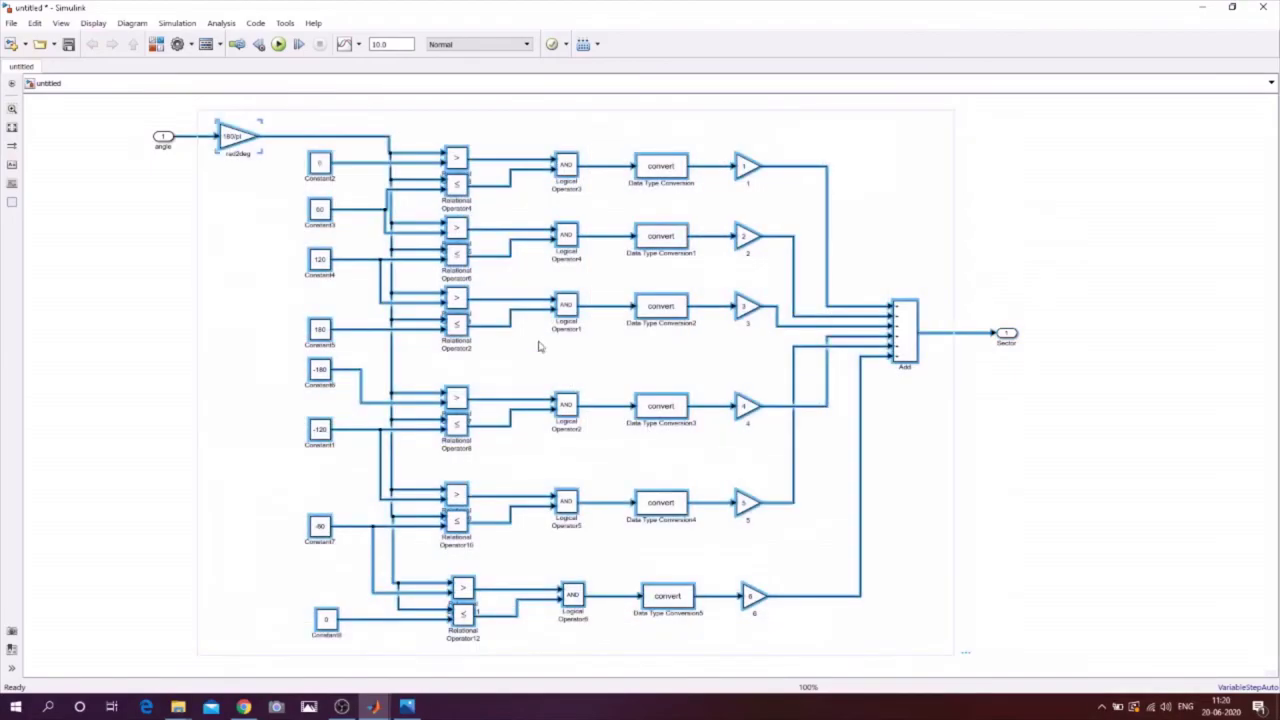
pyautogui.rightClick(460, 229)
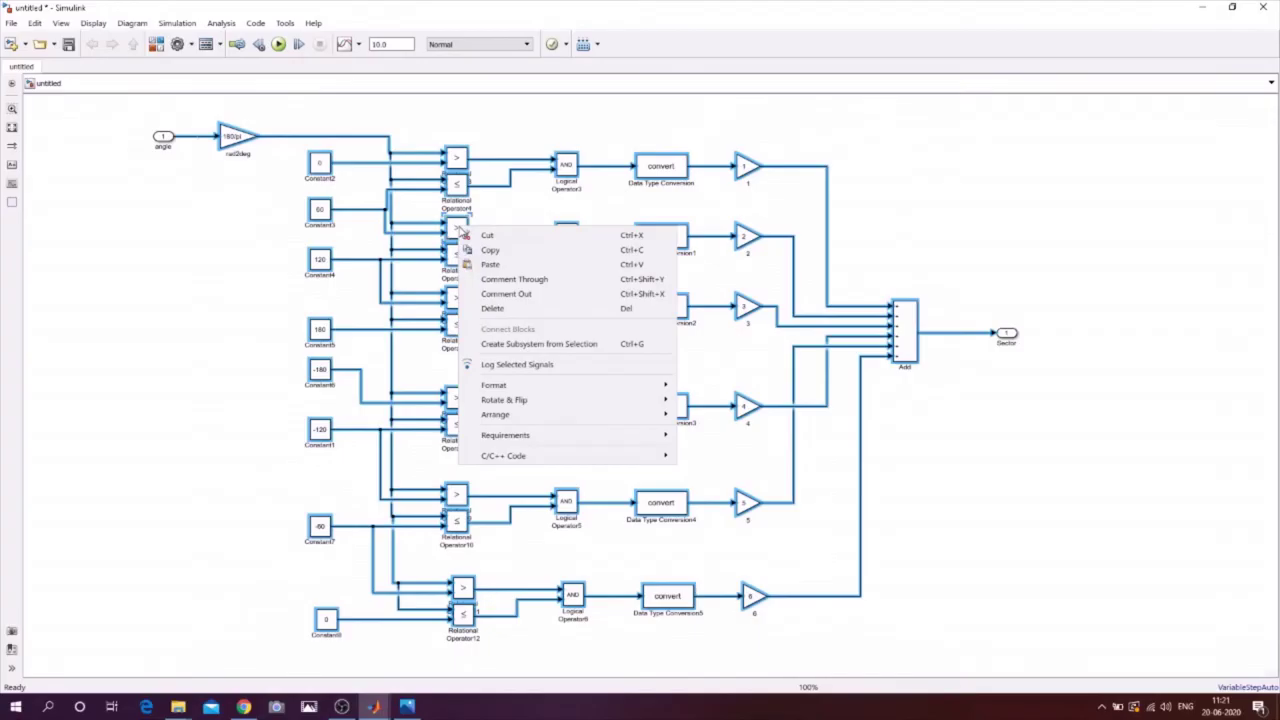
pyautogui.click(522, 344)
pyautogui.doubleClick(526, 372)
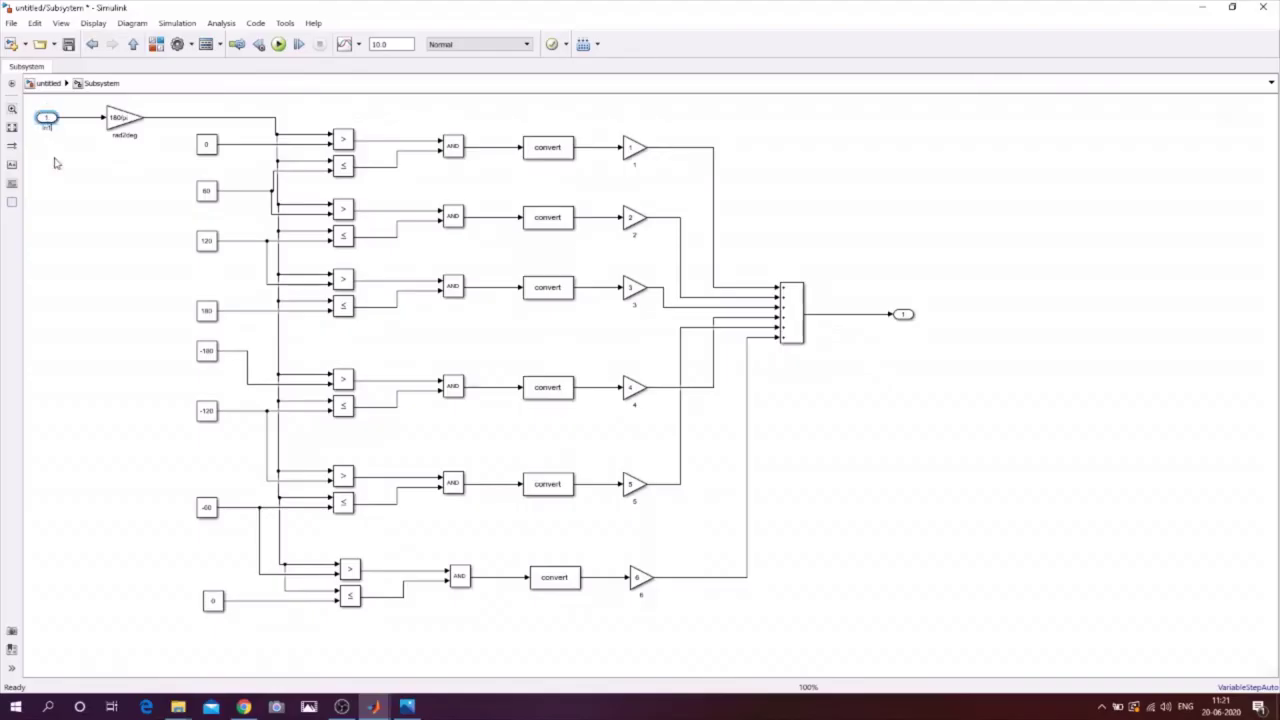
pyautogui.click(46, 88)
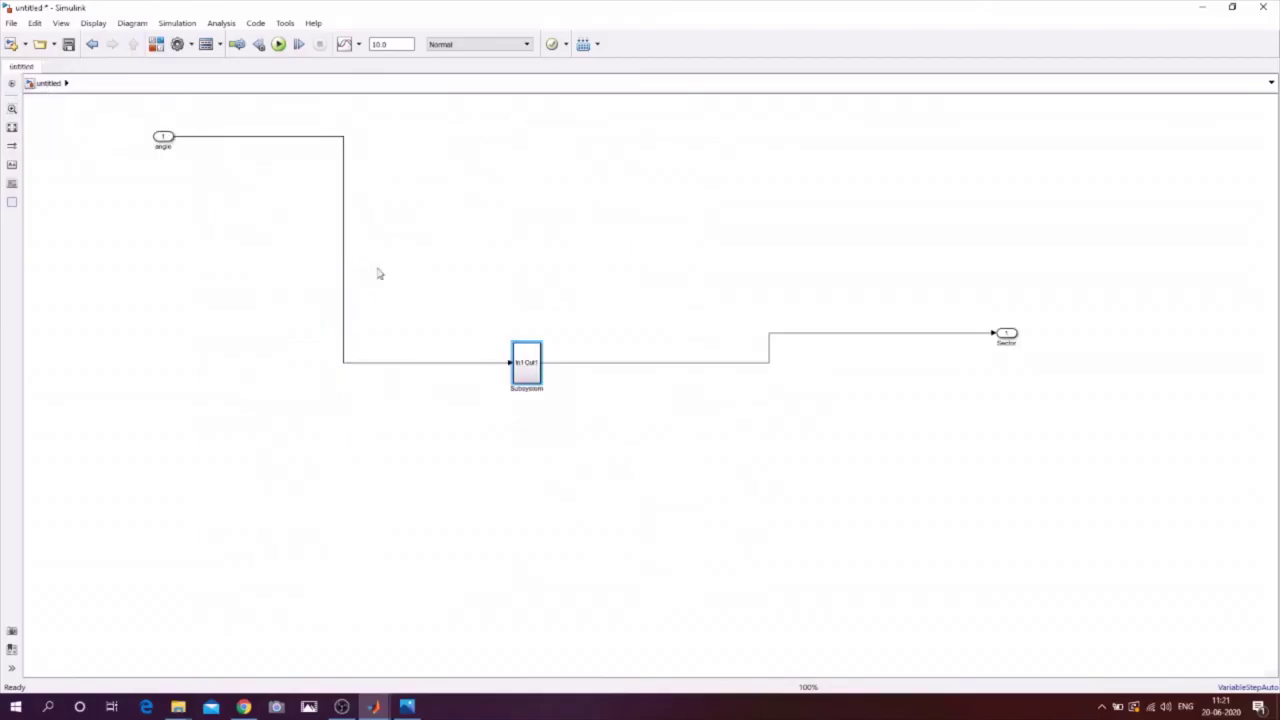
# Step: Expand the subsystem back into its individual blocks
pyautogui.rightClick(532, 370)
pyautogui.moveTo(648, 192)
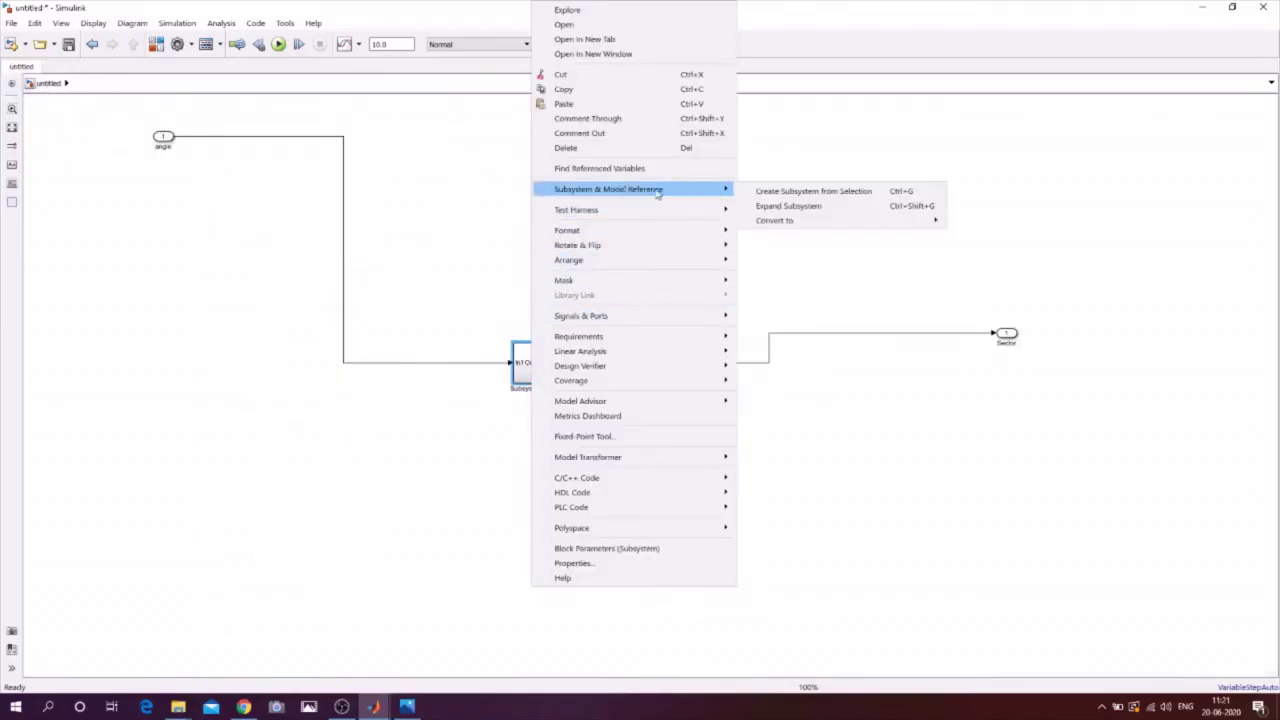
pyautogui.click(760, 206)
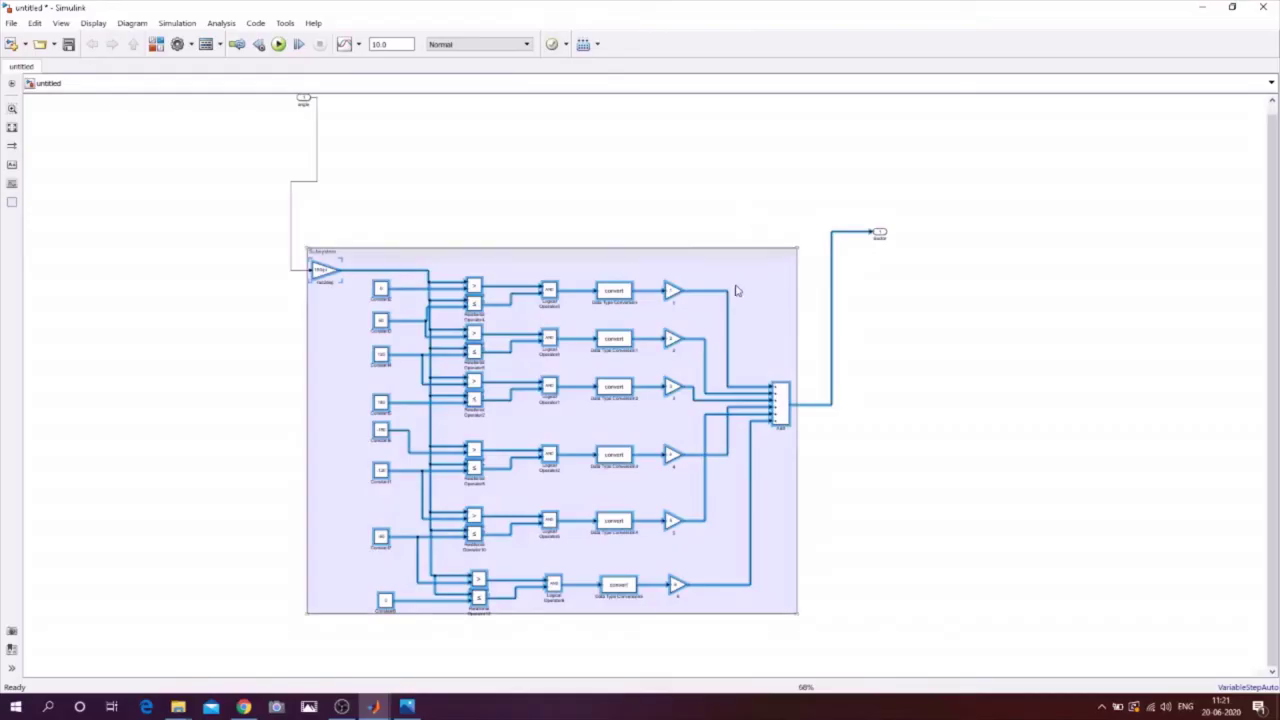
# Step: Align the angle port with the rad2deg gain and the Sector port with the Add block's output
pyautogui.click(418, 114)
pyautogui.moveTo(303, 100); pyautogui.dragTo(257, 271)
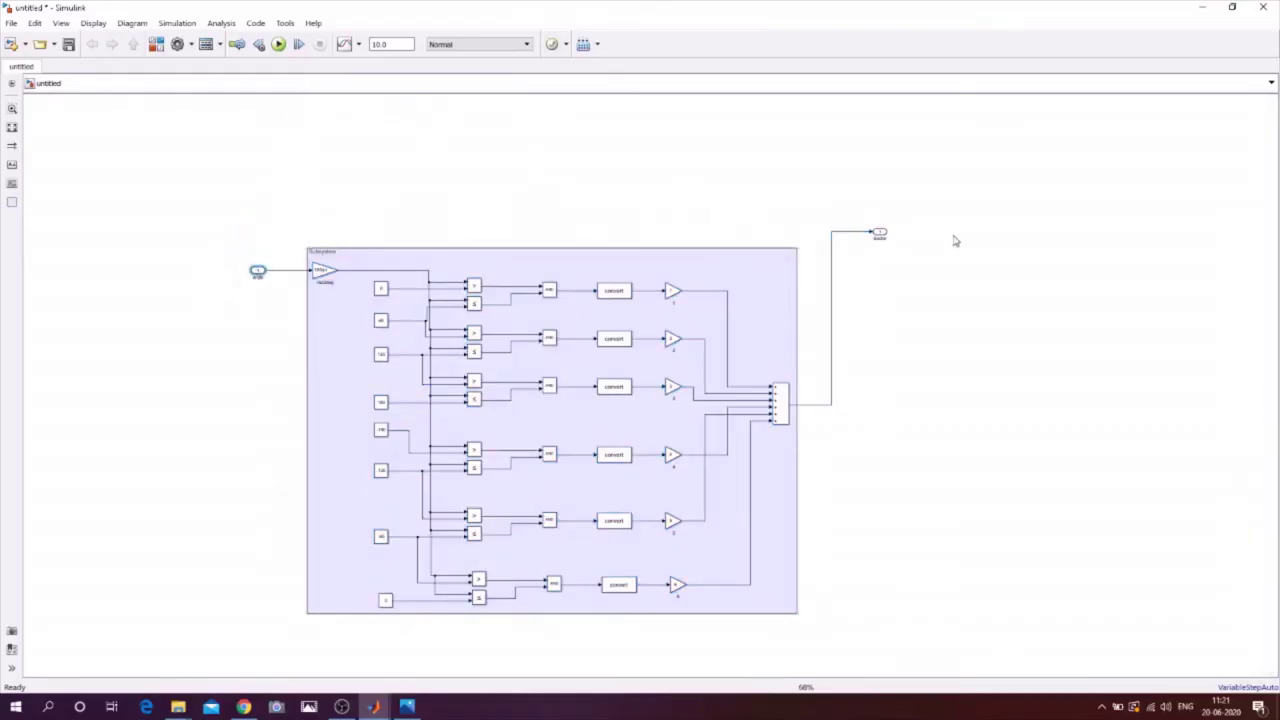
pyautogui.moveTo(879, 233); pyautogui.dragTo(862, 408)
# Step: Remove the shaded Subsystem area from around the expanded blocks
pyautogui.scroll(3, 575, 432)
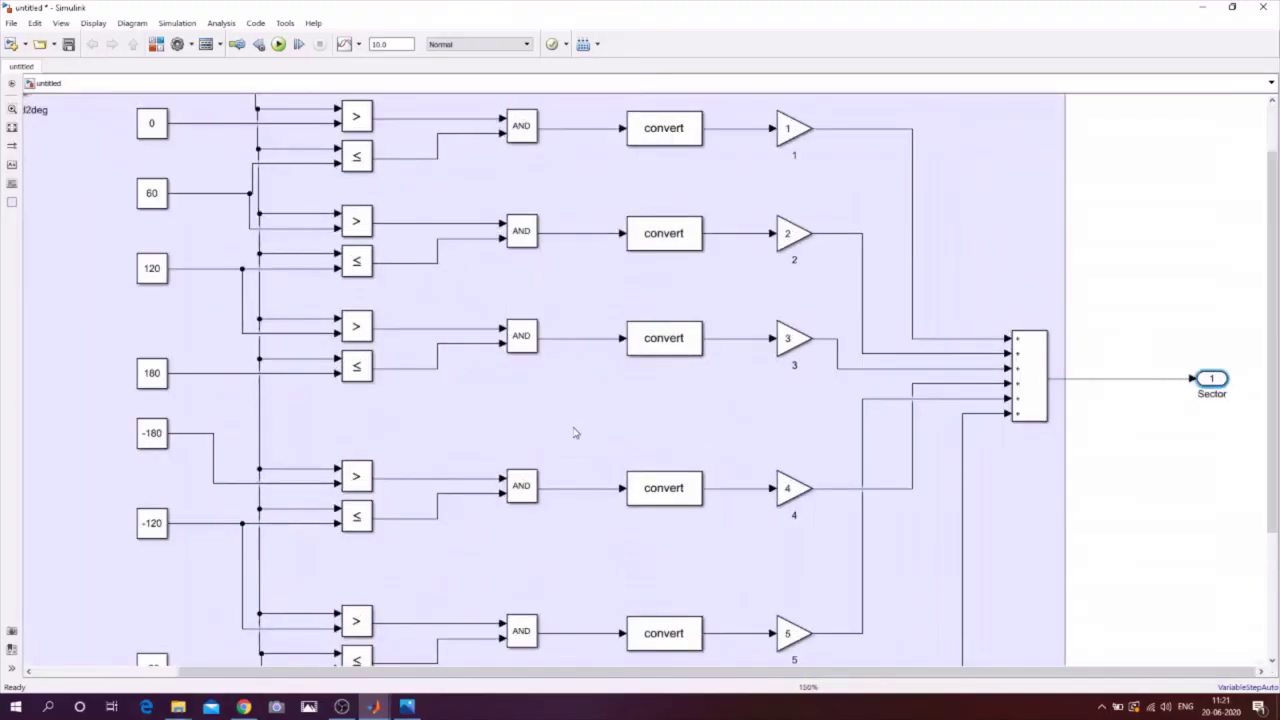
pyautogui.scroll(-1, 575, 432)
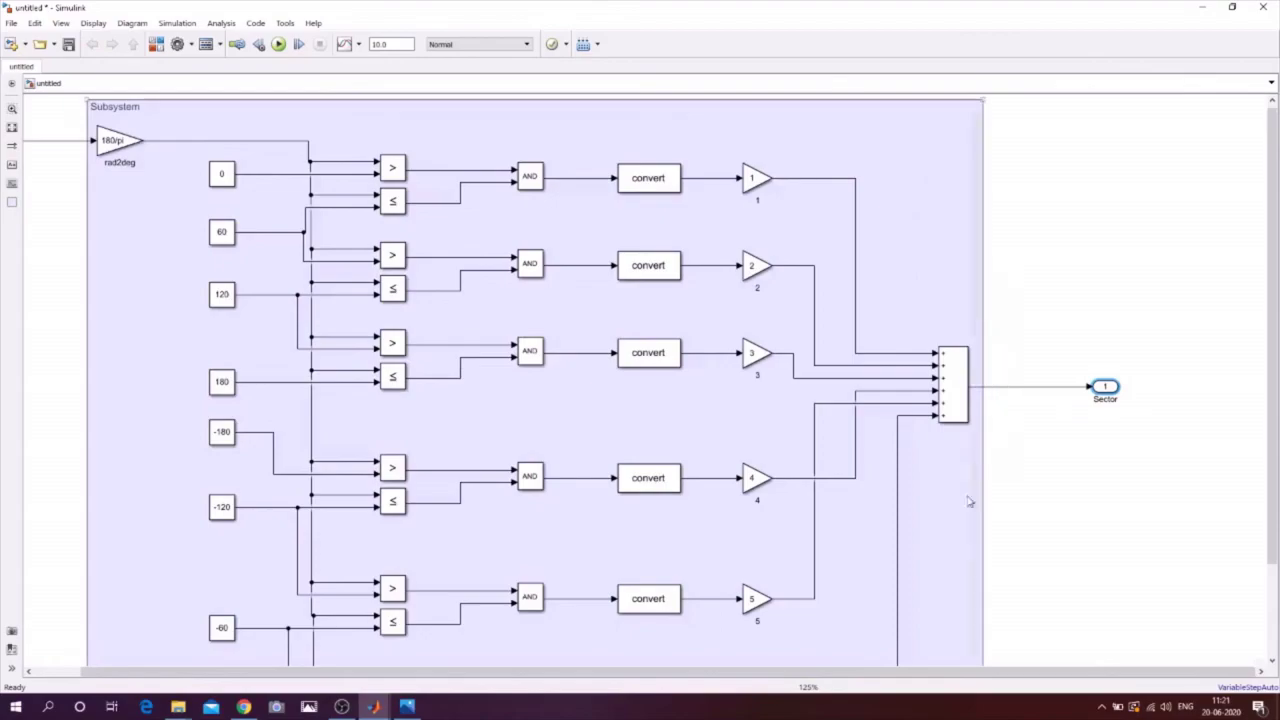
pyautogui.moveTo(886, 670); pyautogui.dragTo(840, 685)
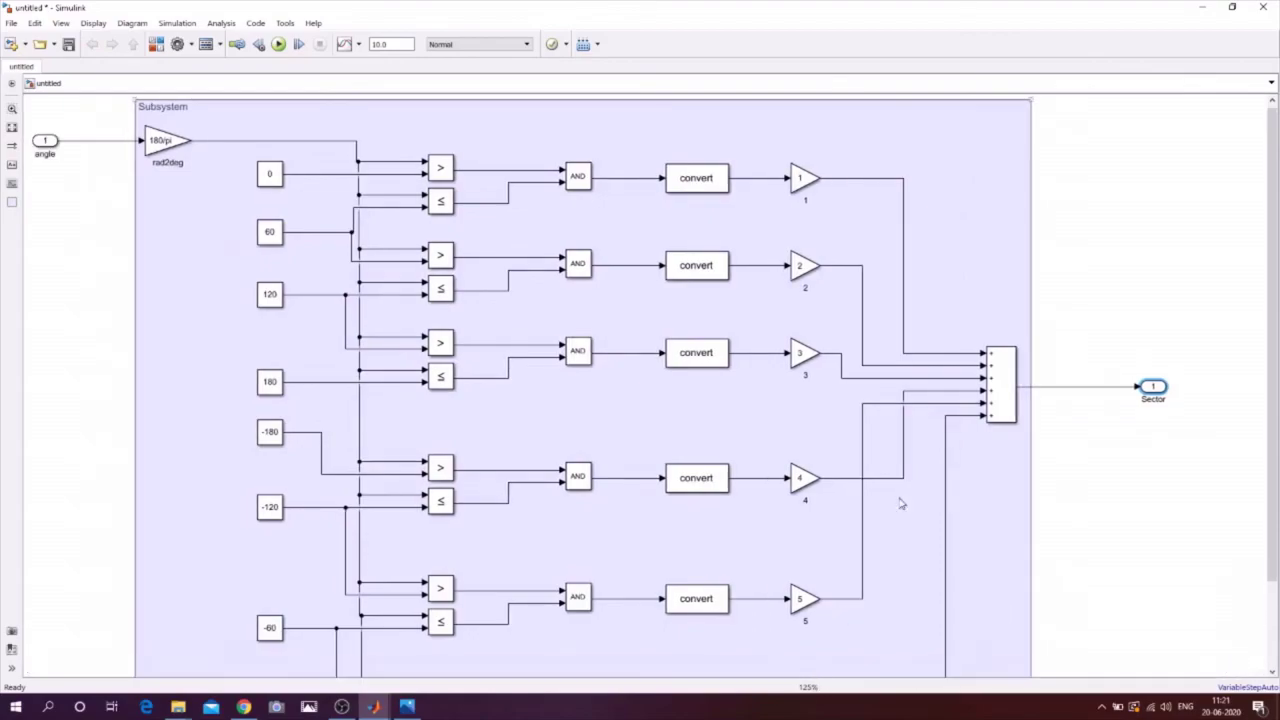
pyautogui.click(968, 216)
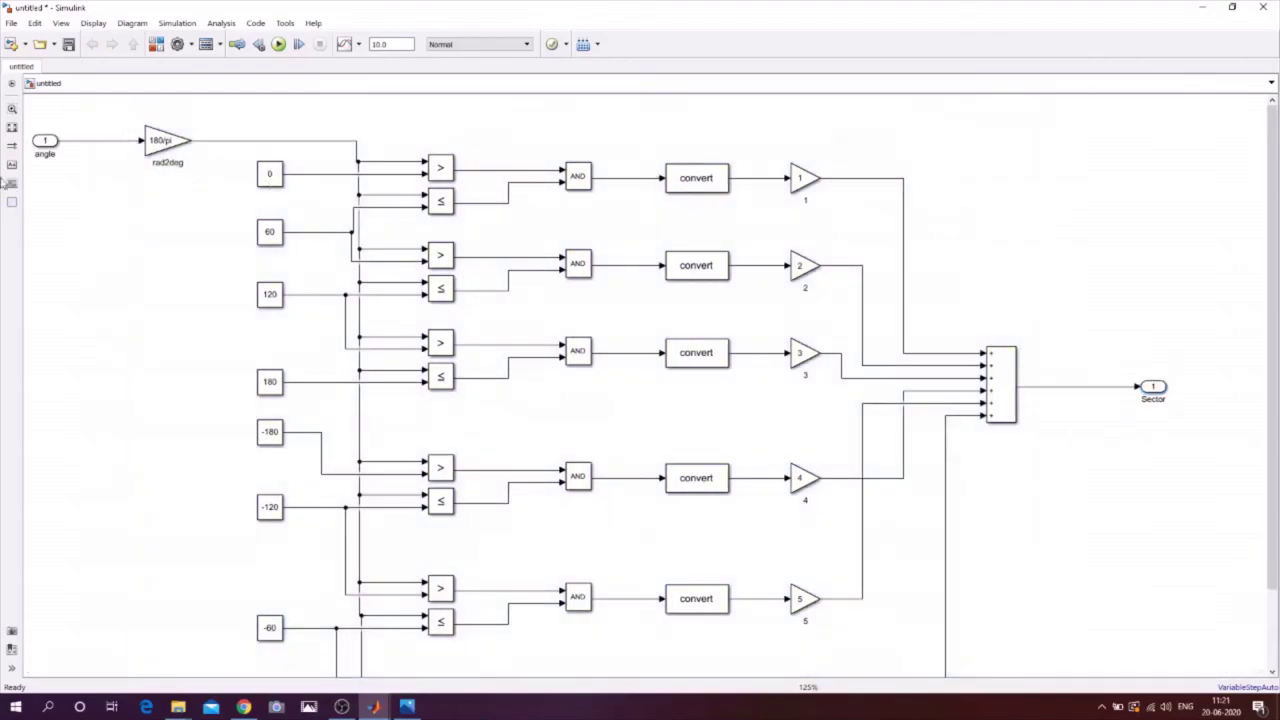
# Step: Group the whole diagram, including the angle and Sector ports, into a subsystem
pyautogui.moveTo(27, 107); pyautogui.dragTo(1060, 676)
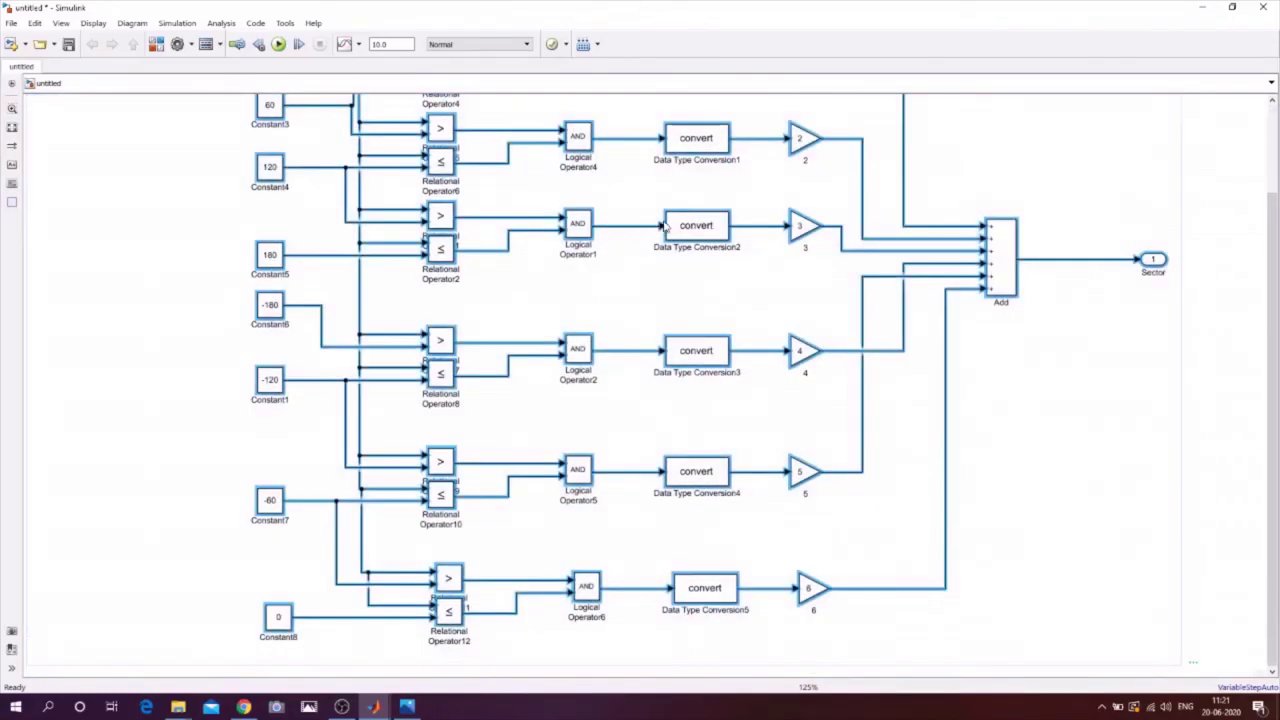
pyautogui.rightClick(684, 225)
pyautogui.click(722, 330)
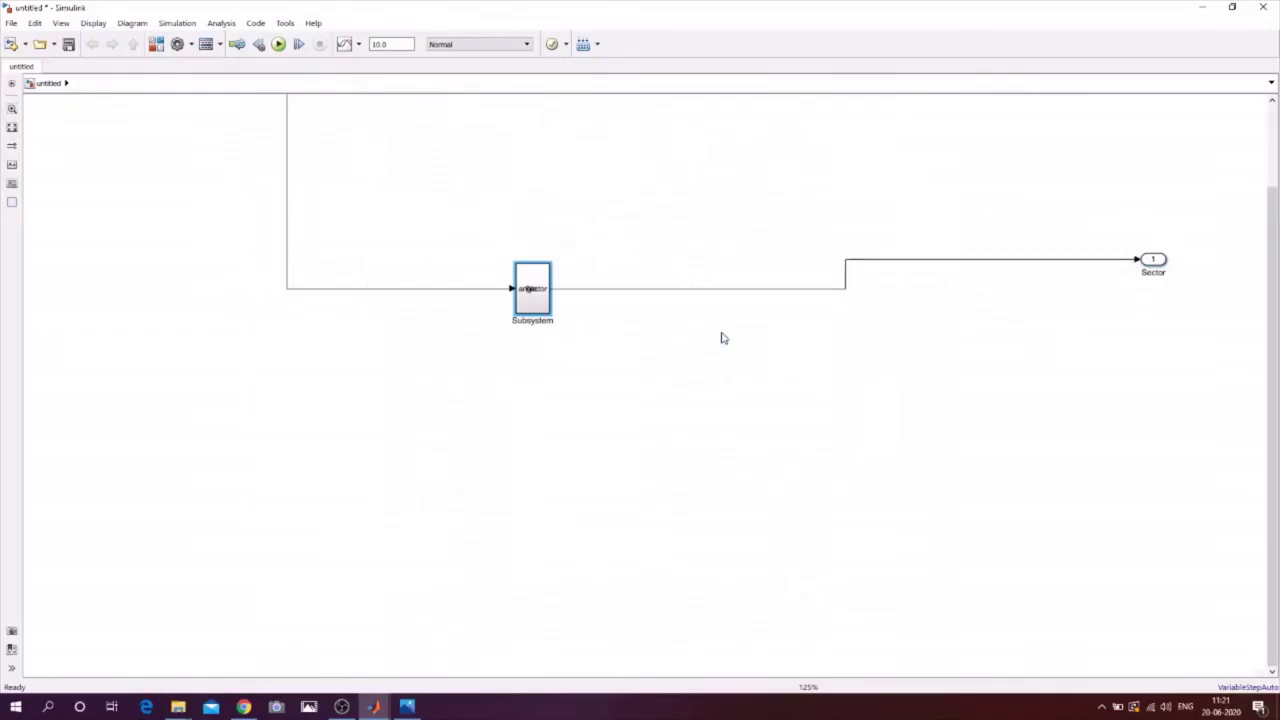
# Step: Delete the Sector and angle ports left outside the subsystem with their lines, and enlarge the subsystem block
pyautogui.moveTo(703, 206); pyautogui.dragTo(1200, 360)
pyautogui.press('Delete')
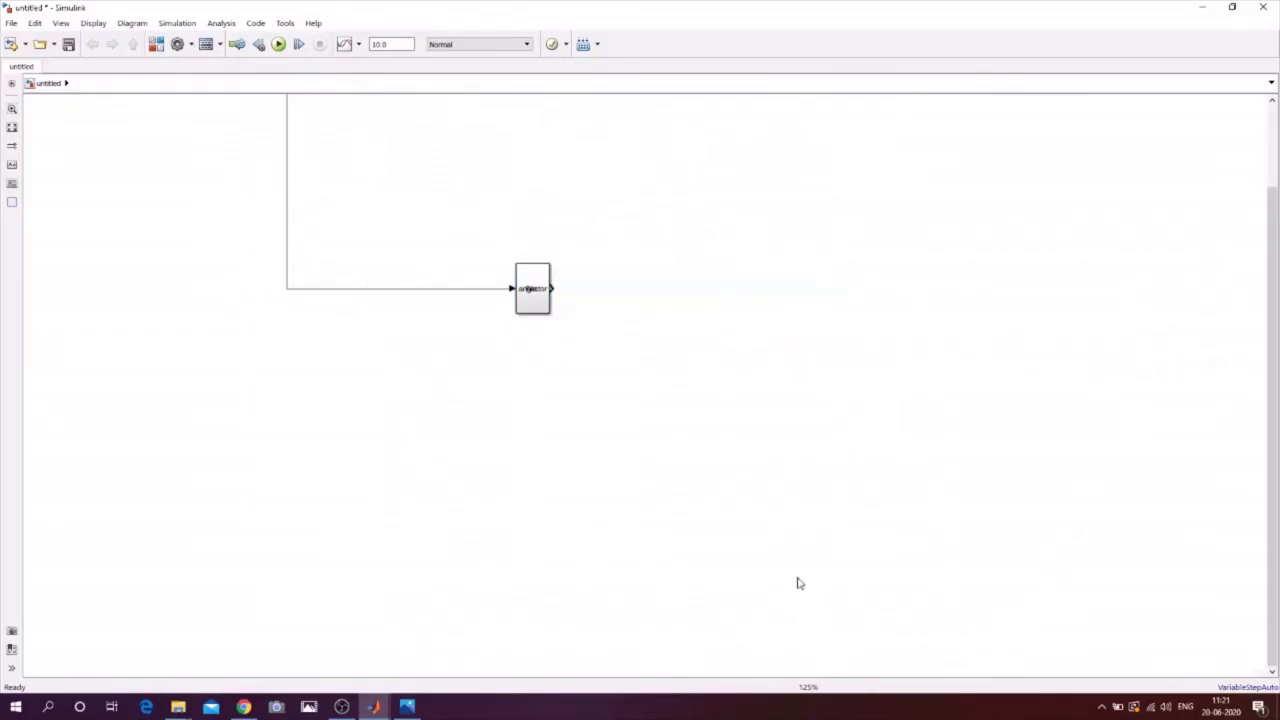
pyautogui.click(530, 310)
pyautogui.moveTo(541, 313); pyautogui.dragTo(663, 396)
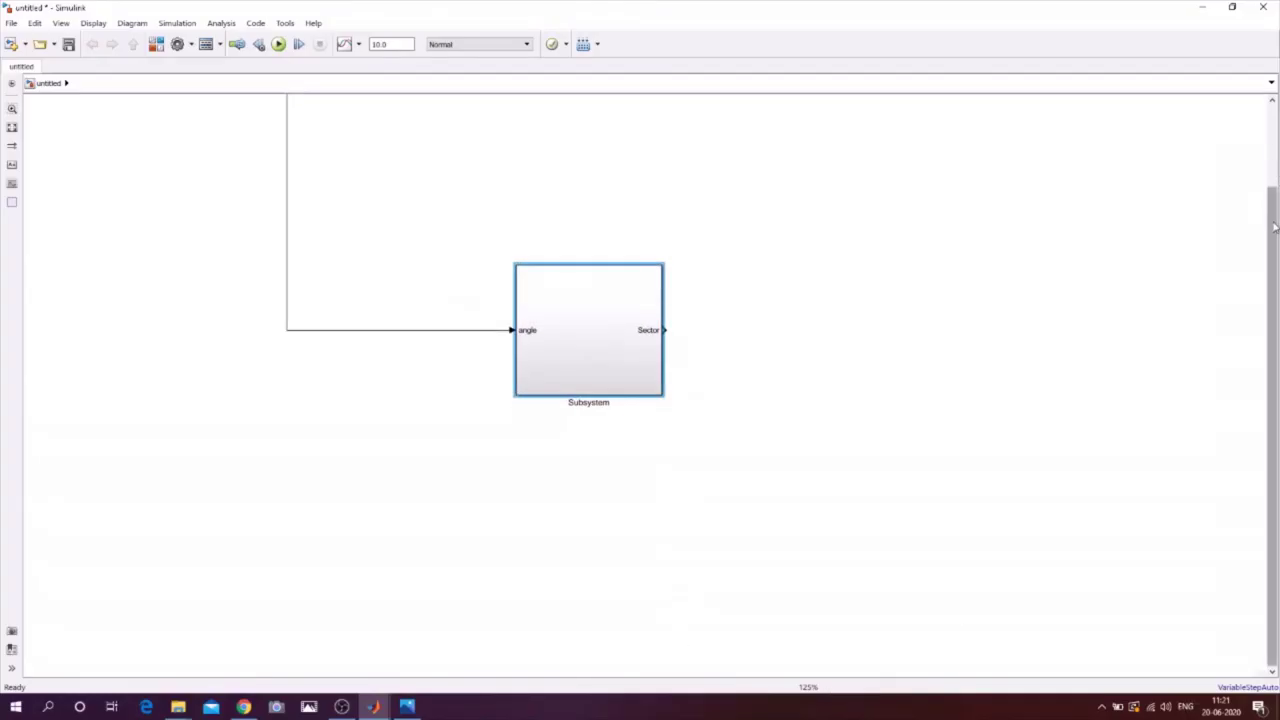
pyautogui.scroll(2, 640, 380)
pyautogui.moveTo(98, 150); pyautogui.dragTo(29, 134)
pyautogui.press('Delete')
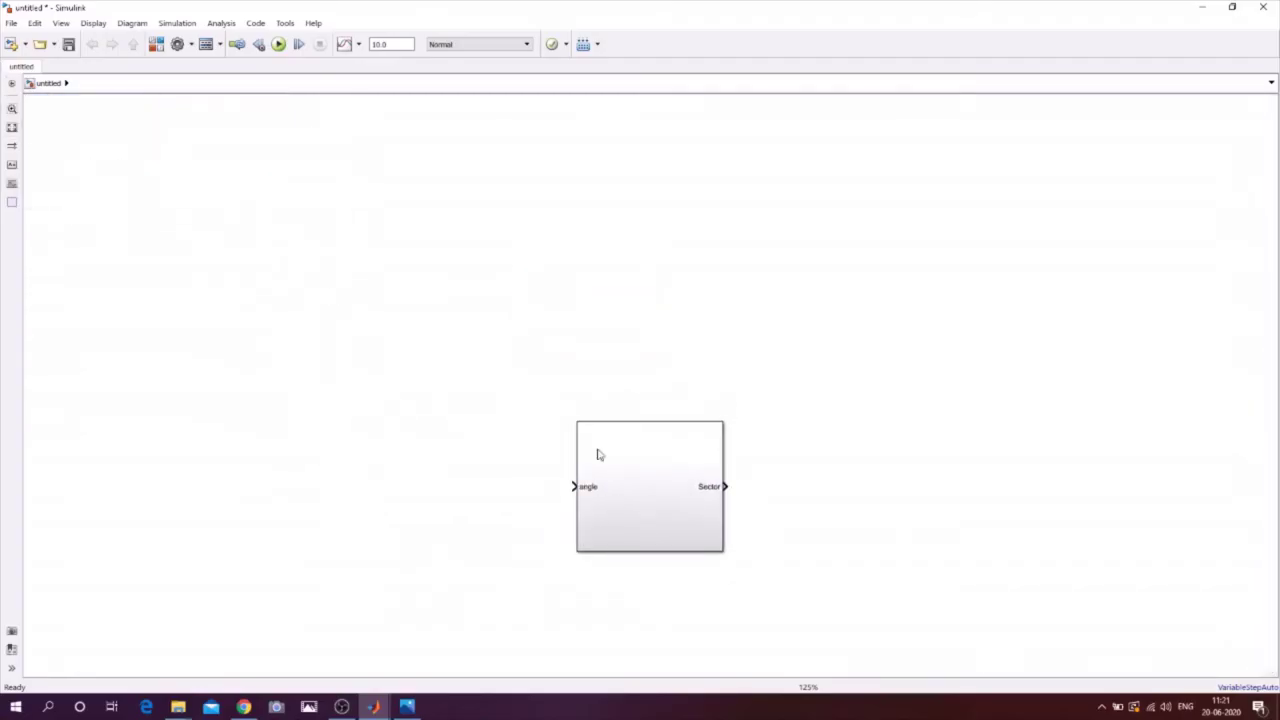
# Step: Move the subsystem block nearer the canvas centre and check its contents before returning to the top level
pyautogui.moveTo(620, 494); pyautogui.dragTo(538, 365)
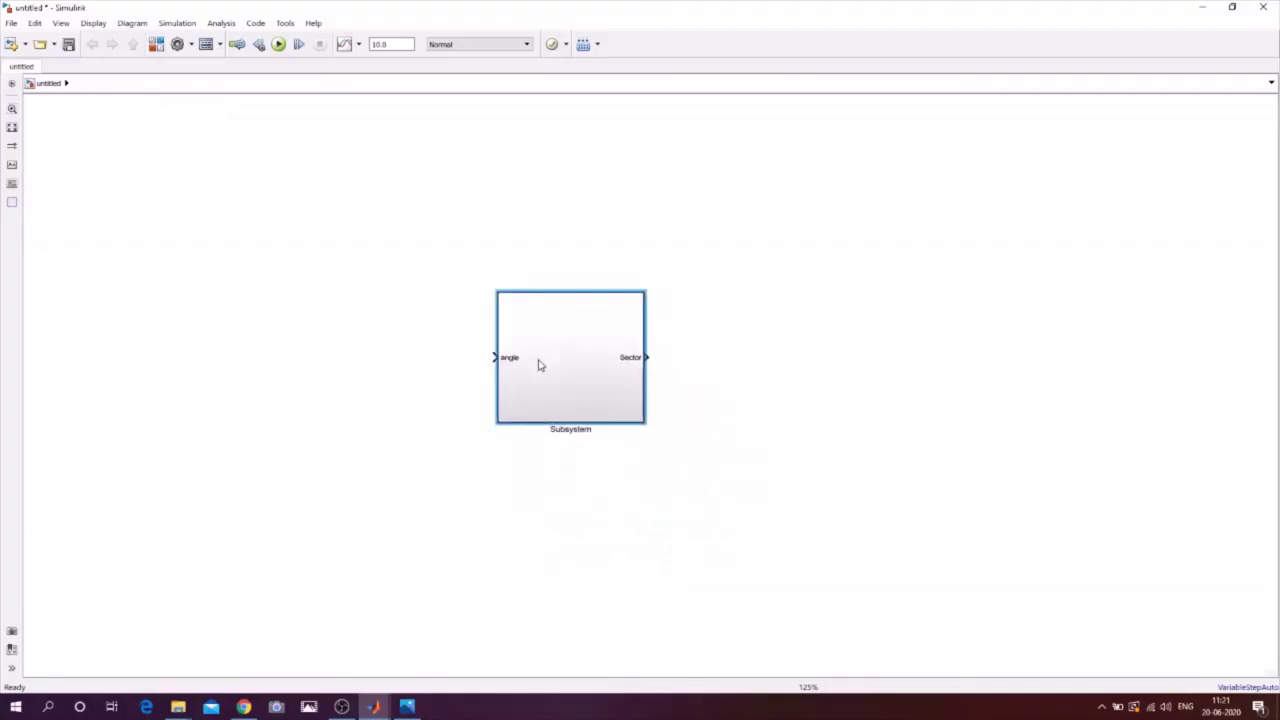
pyautogui.doubleClick(545, 362)
pyautogui.click(47, 83)
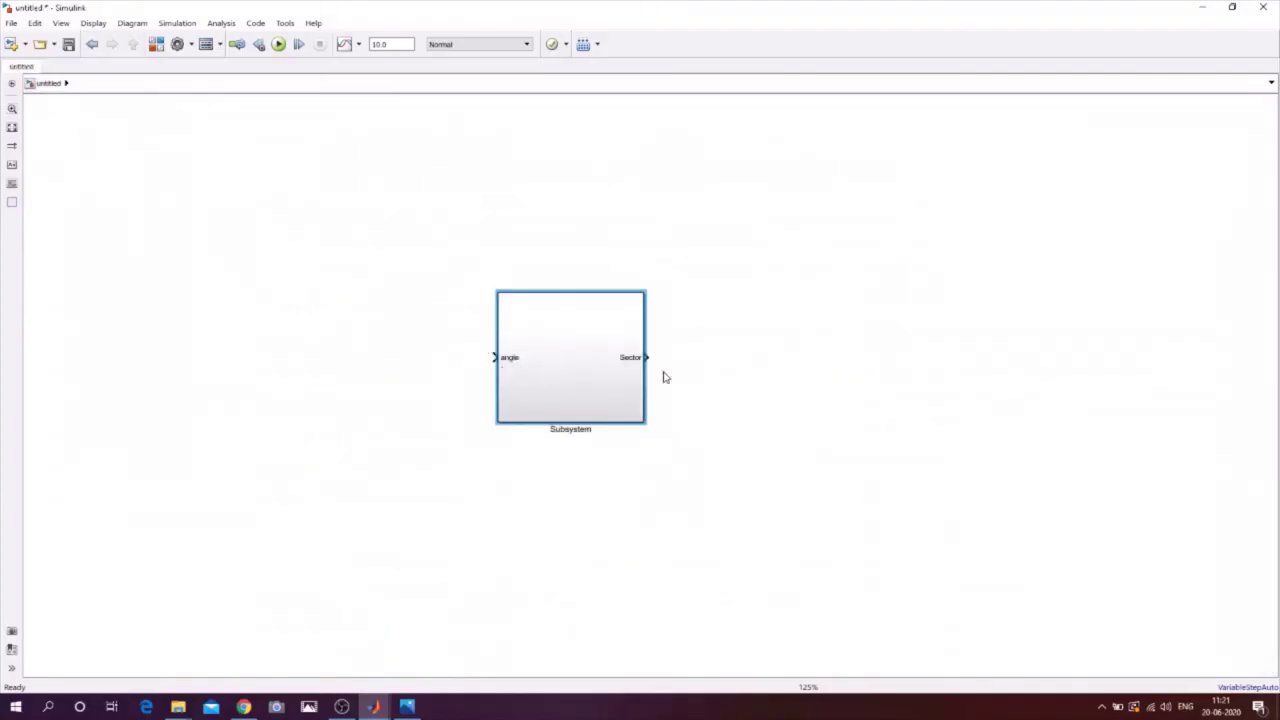